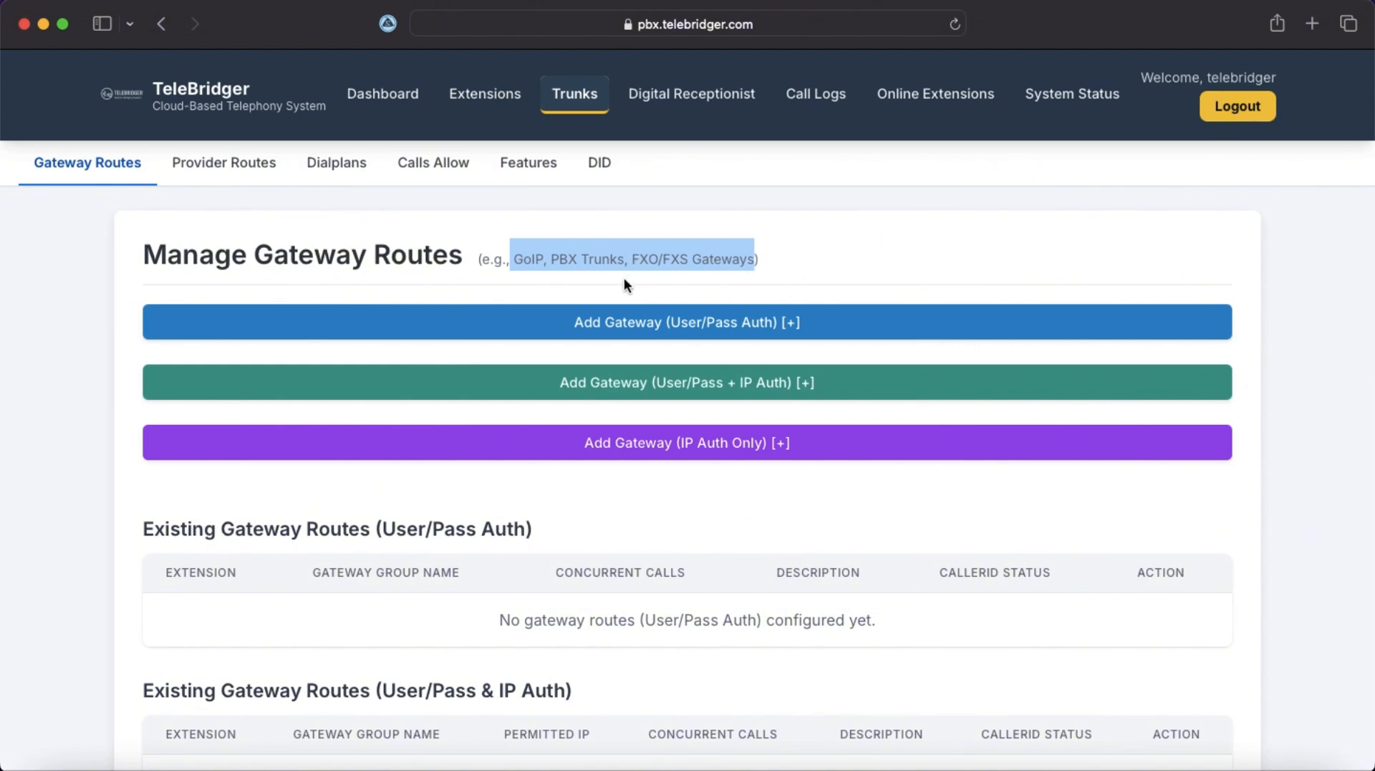
# Start a new user/pass gateway trunk with extension 10029 and an authentication password.
pyautogui.click(790, 249)
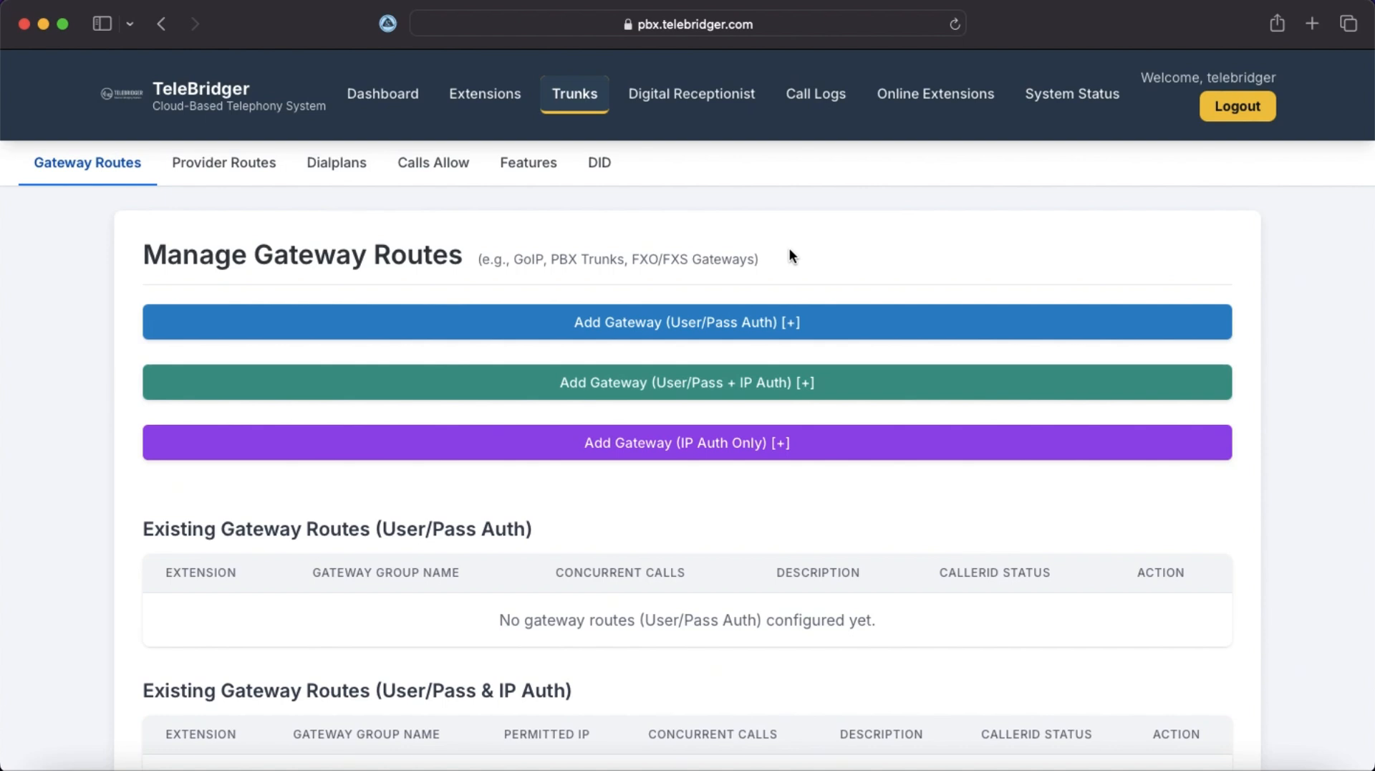
pyautogui.click(684, 328)
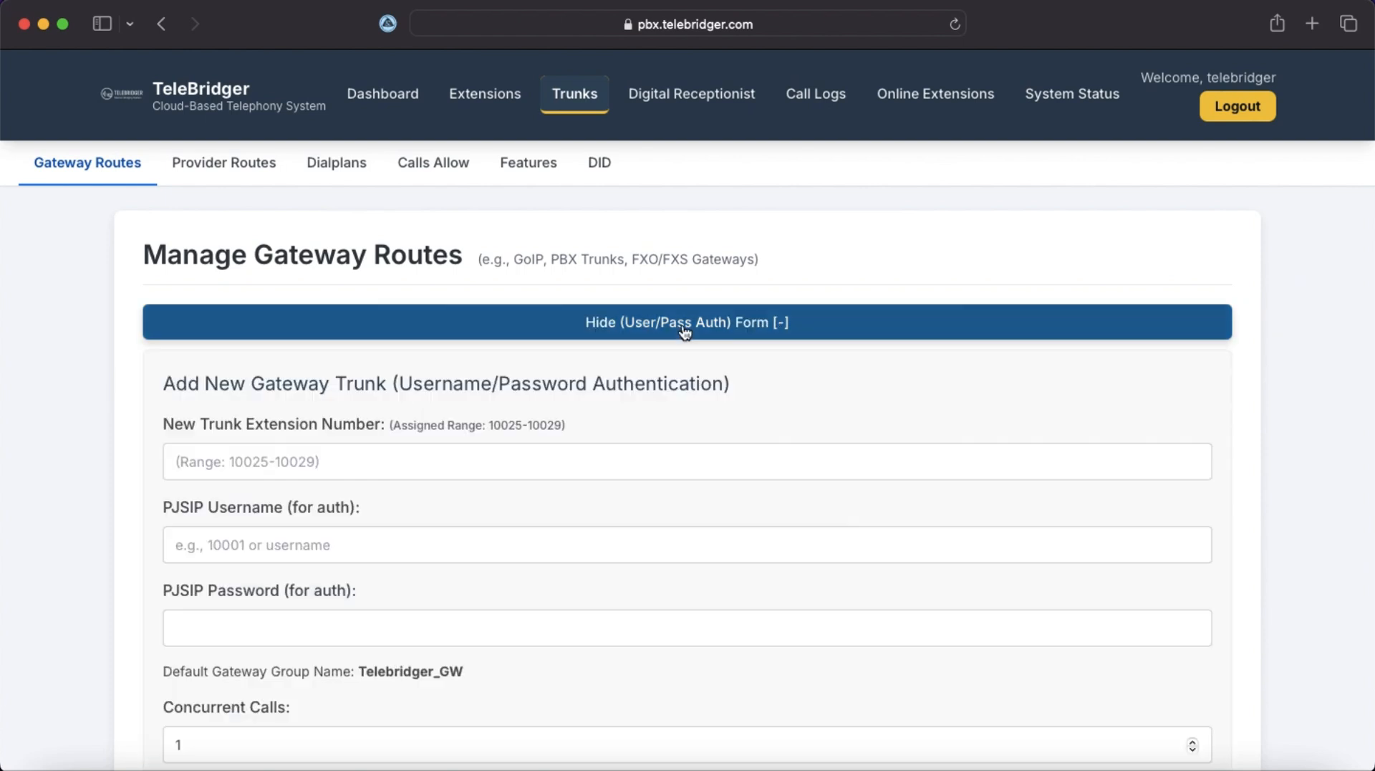
pyautogui.click(538, 465)
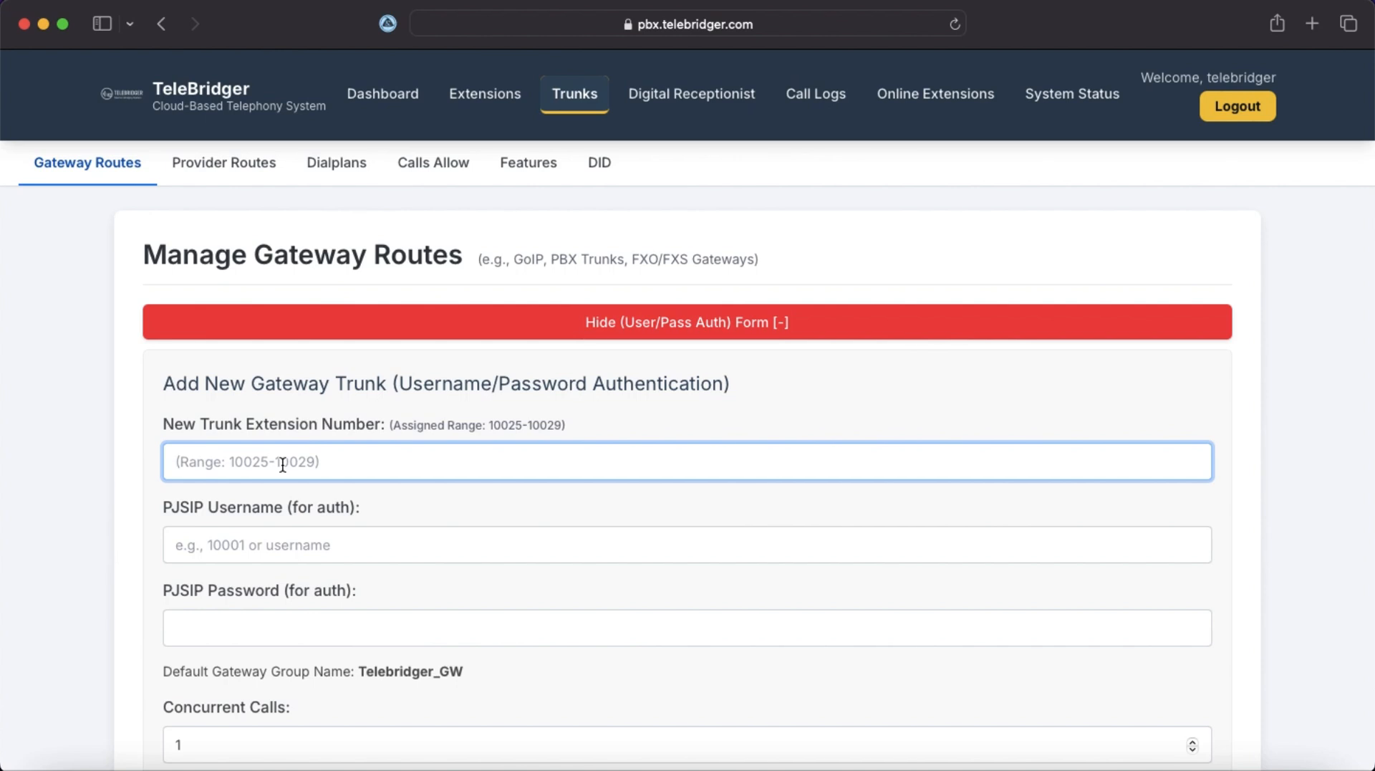
pyautogui.write('10029')
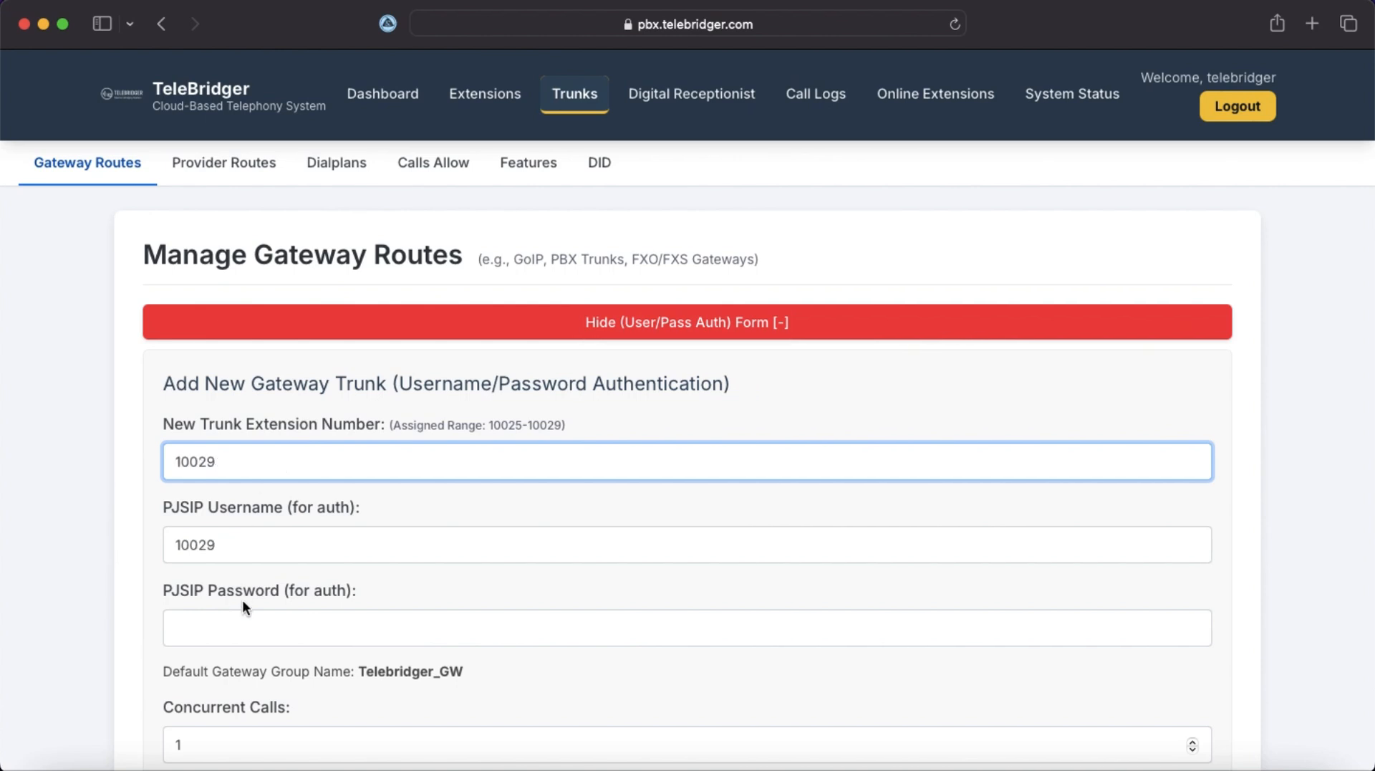
pyautogui.click(233, 624)
pyautogui.scroll(-2, 311, 566)
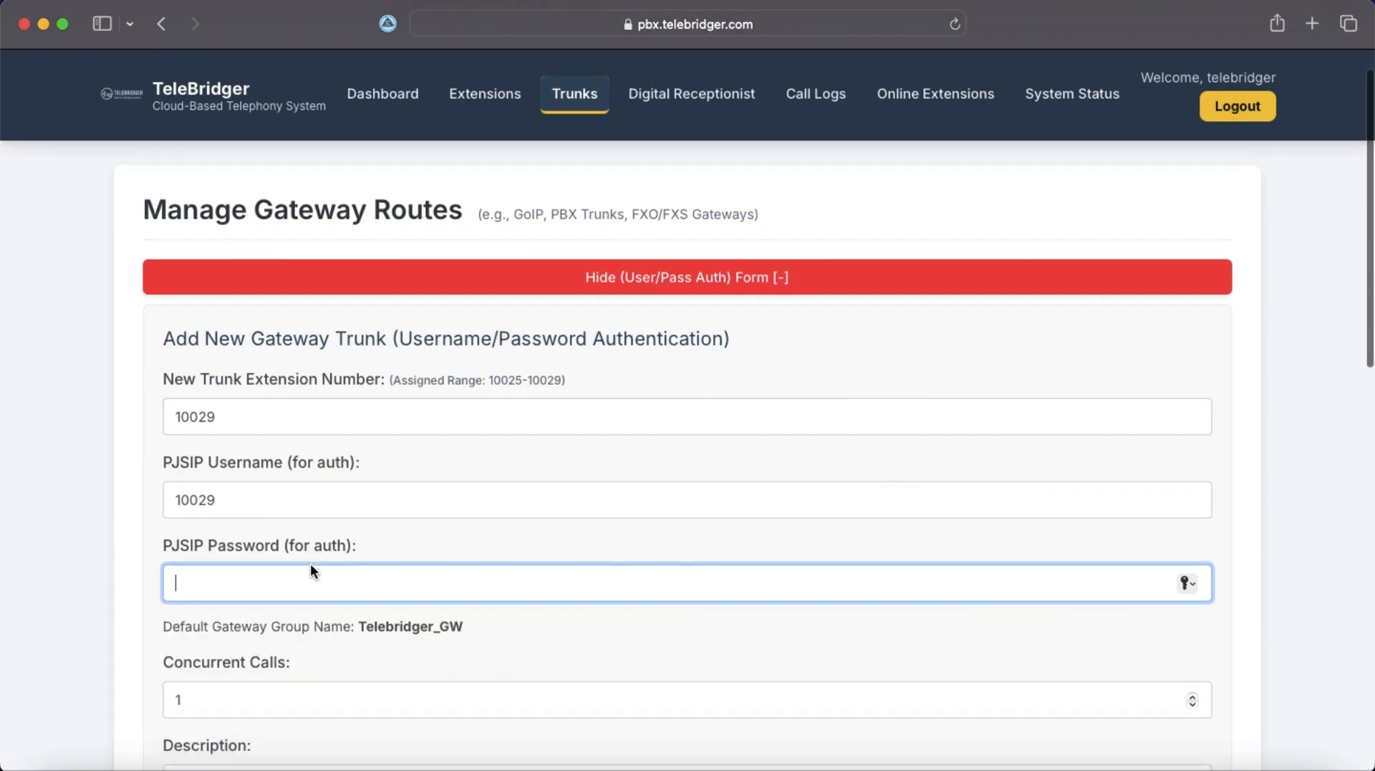
pyautogui.scroll(-2, 311, 566)
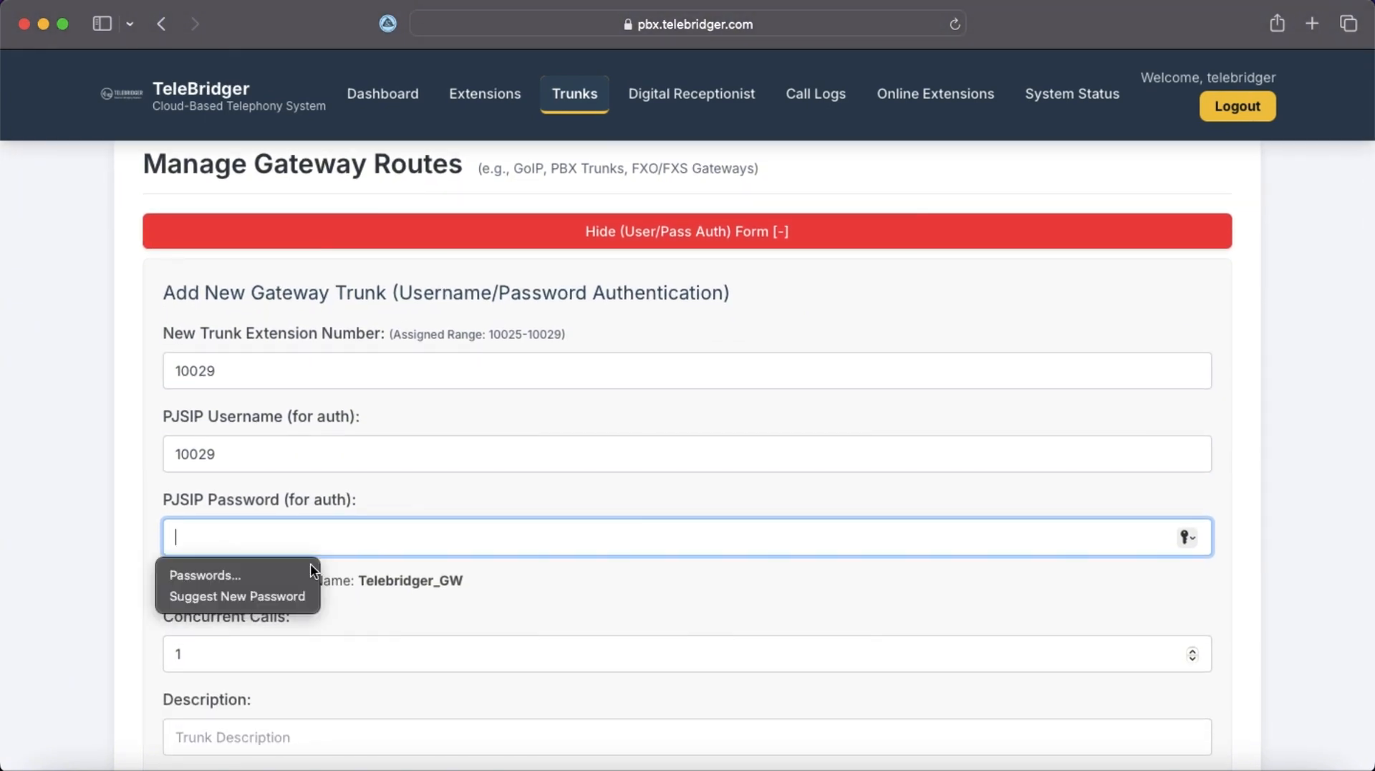
pyautogui.write('*******')
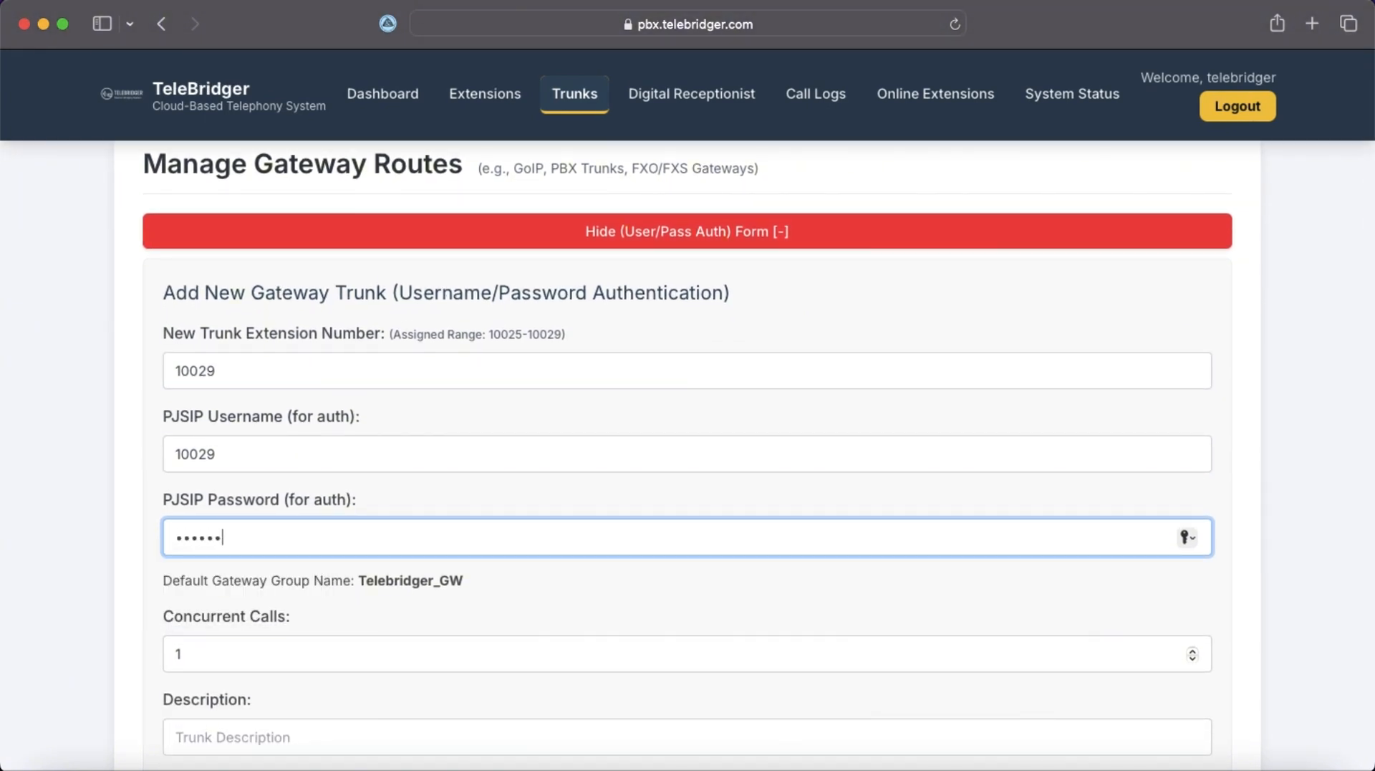
pyautogui.write('***')
# Set concurrent calls to 2, description GoIP, and keep caller ID disabled.
pyautogui.scroll(-5, 319, 626)
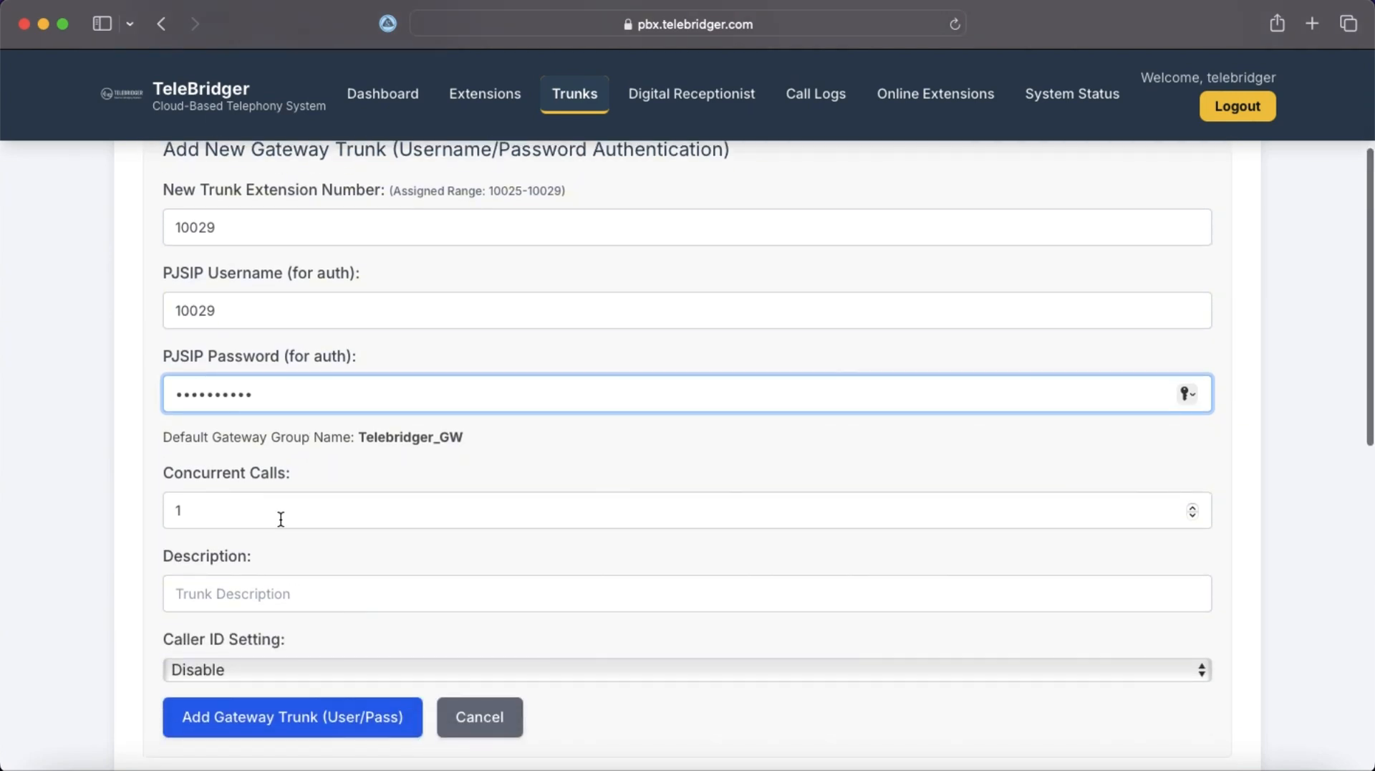
pyautogui.click(281, 519)
pyautogui.press('BackSpace')
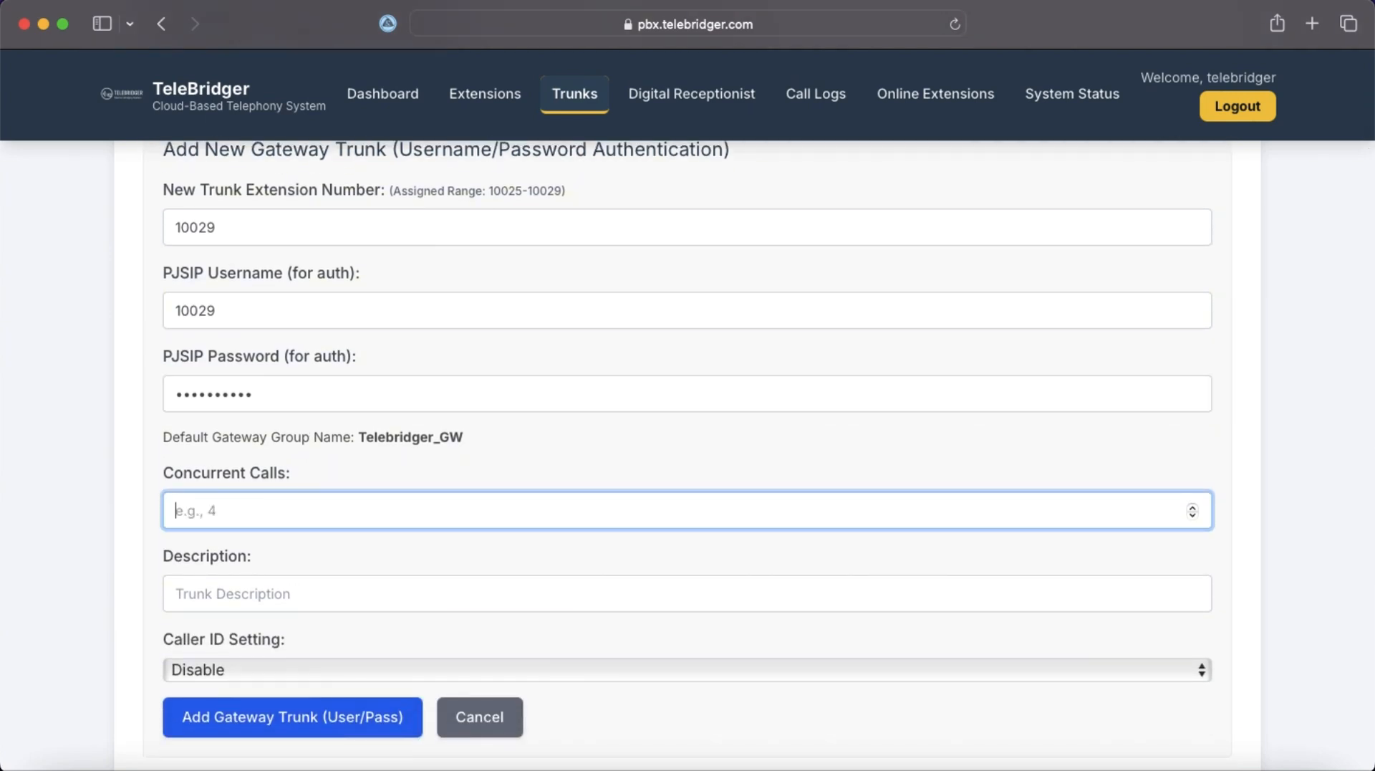
pyautogui.write('2')
pyautogui.click(199, 593)
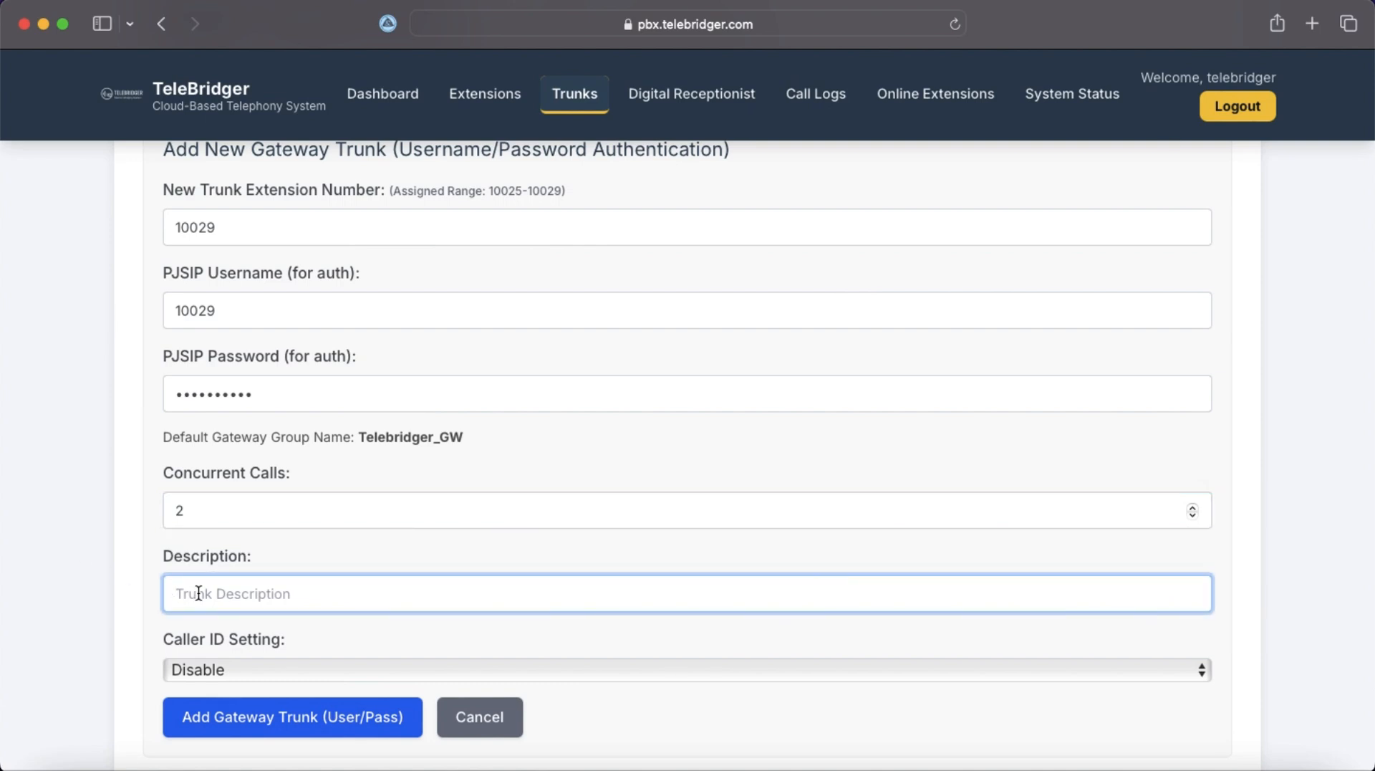
pyautogui.write('GoIP')
pyautogui.scroll(-3, 301, 590)
pyautogui.click(347, 553)
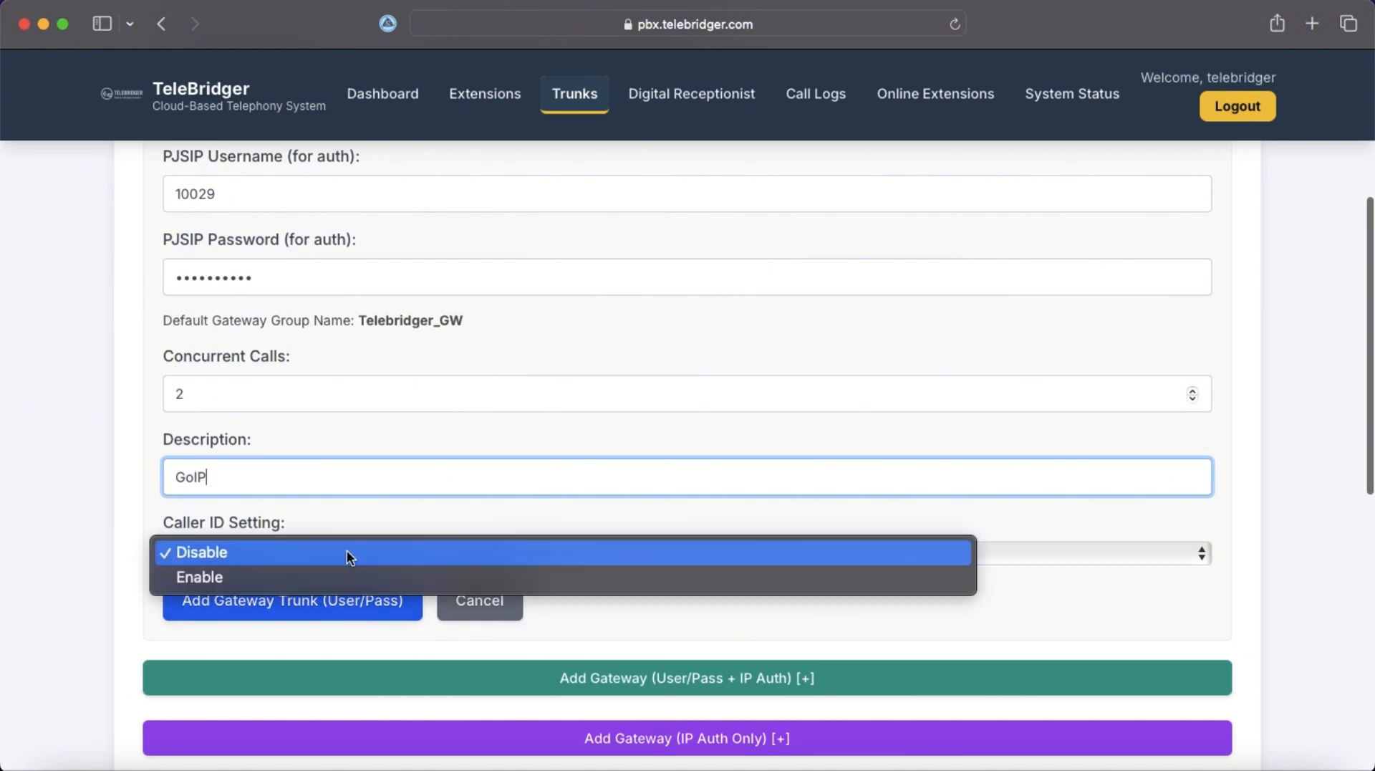
pyautogui.click(324, 553)
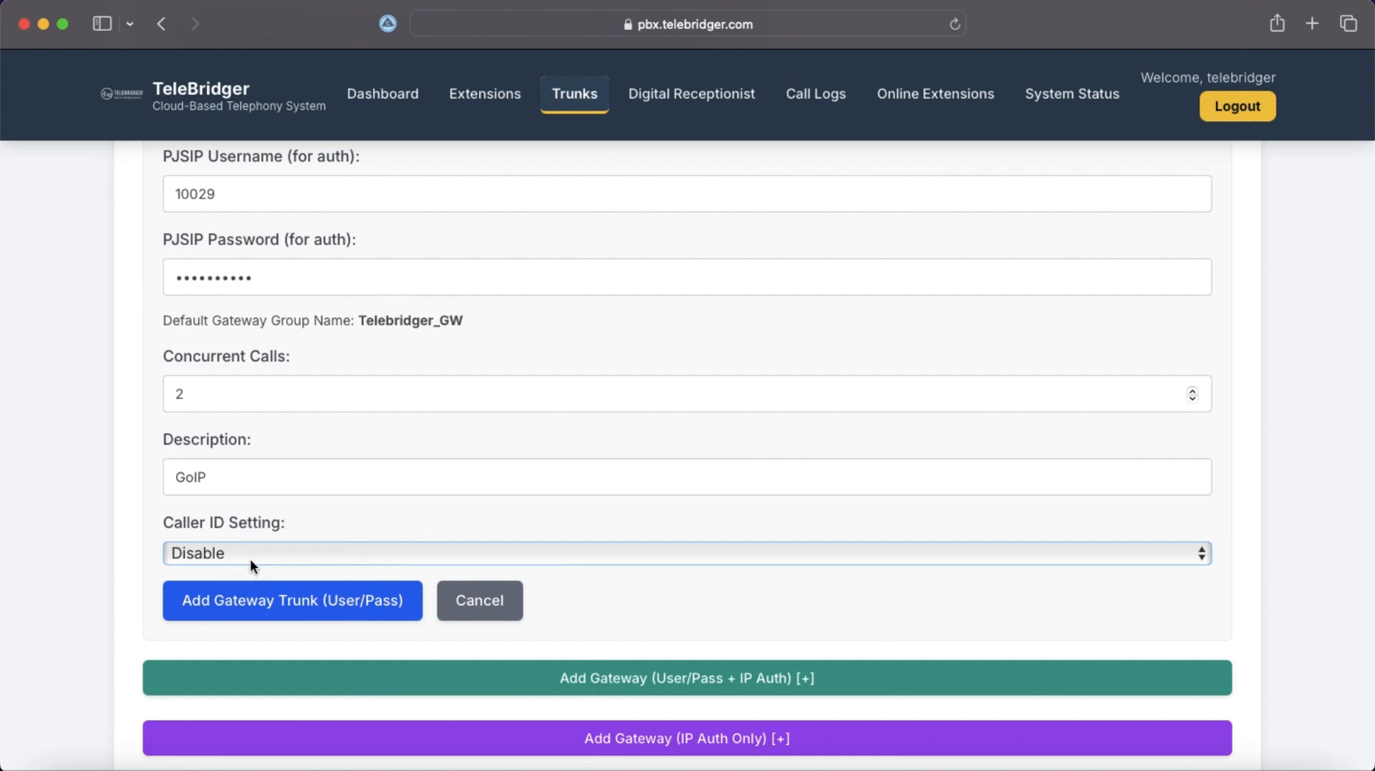
# Save the 10029 GoIP gateway trunk.
pyautogui.click(342, 608)
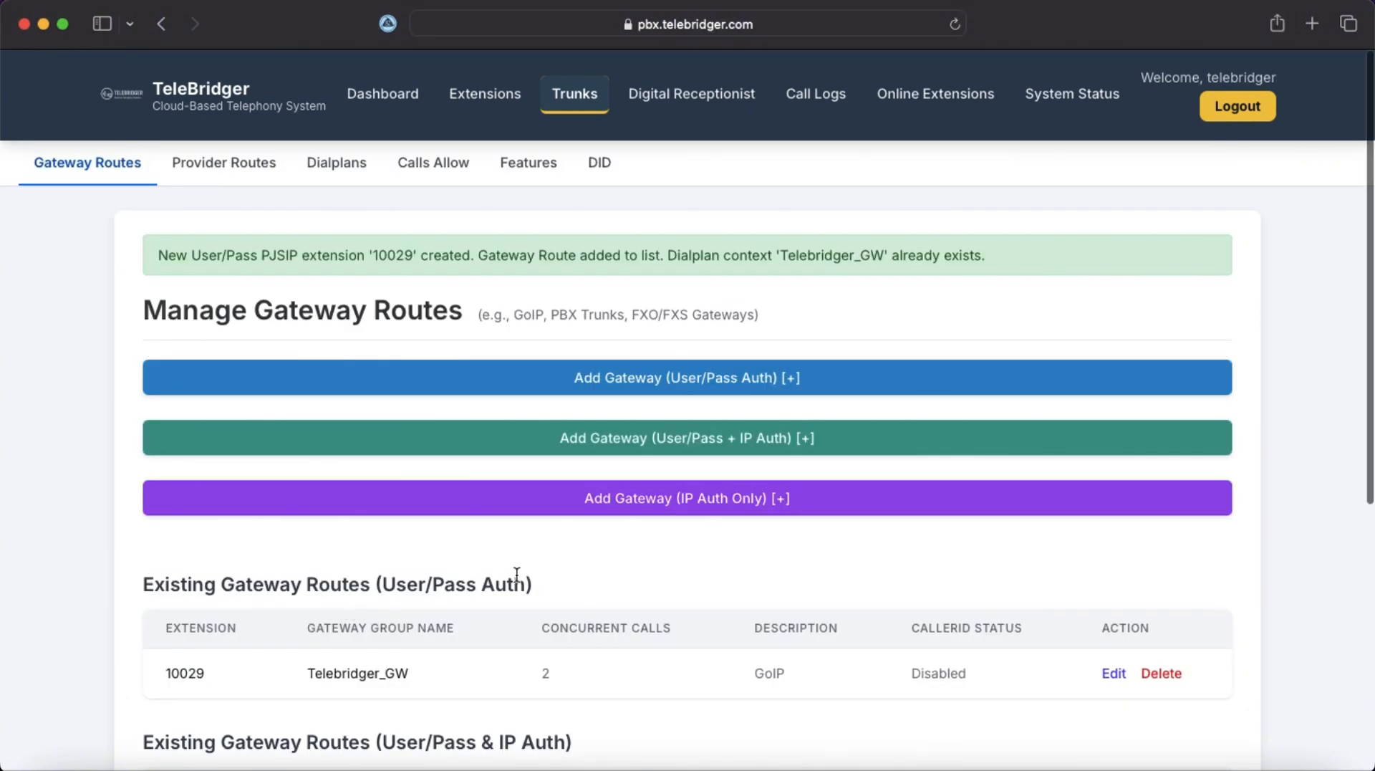
pyautogui.scroll(-3, 516, 573)
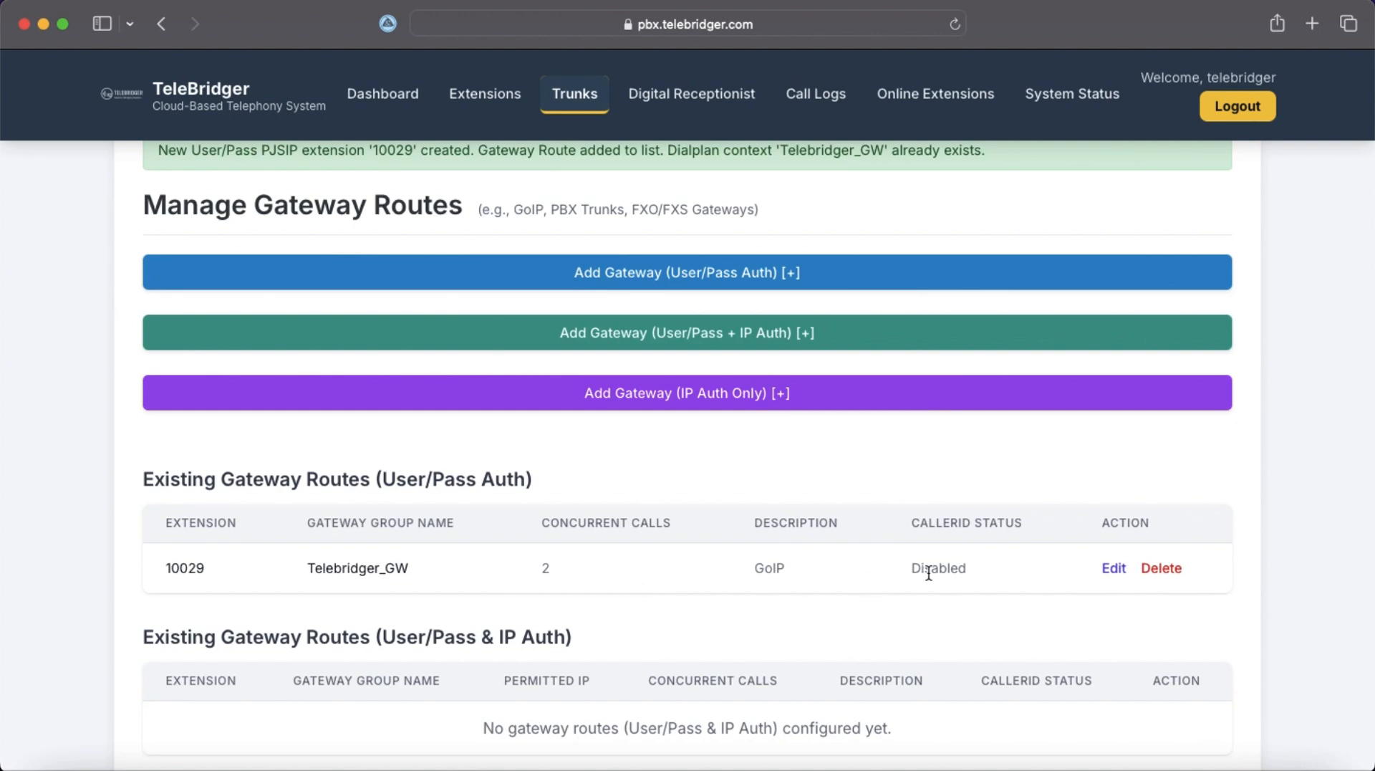
pyautogui.scroll(-5, 789, 621)
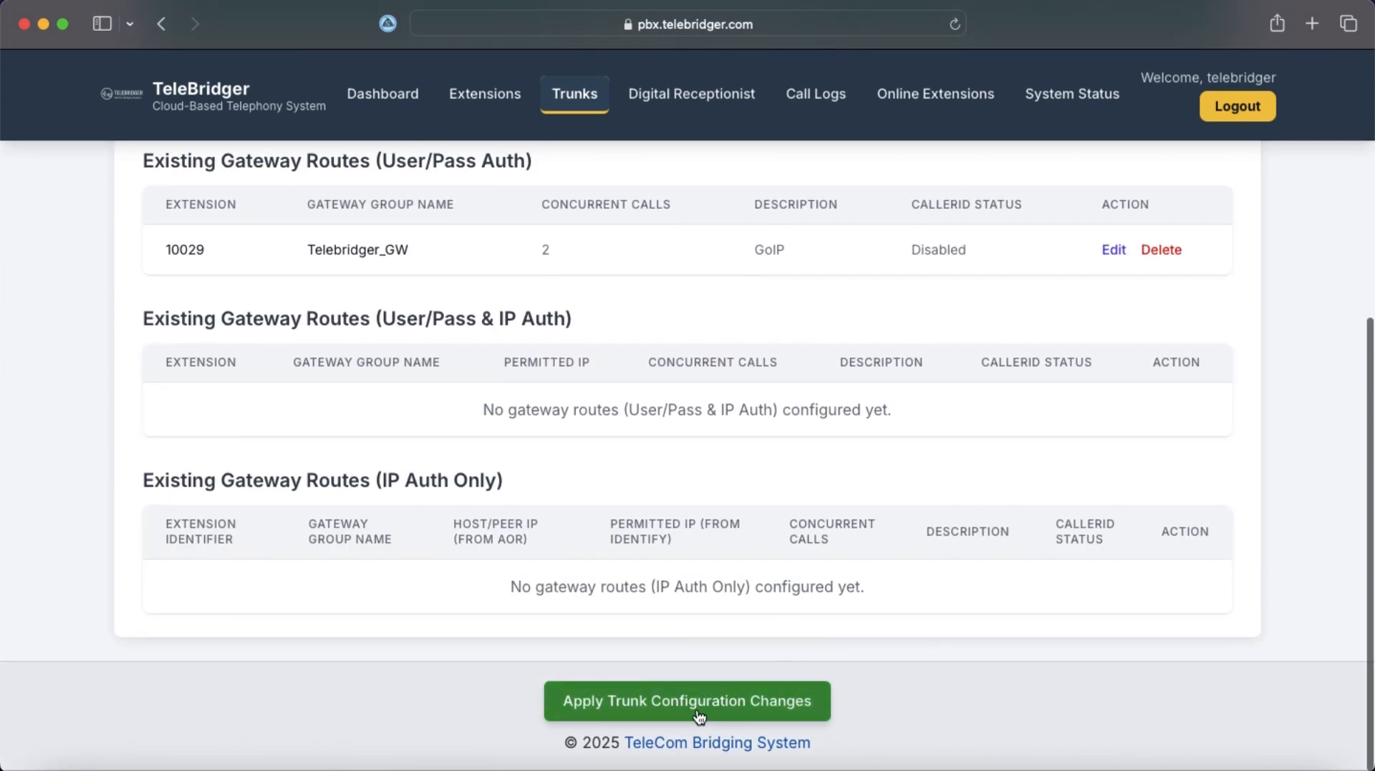
pyautogui.scroll(1, 710, 535)
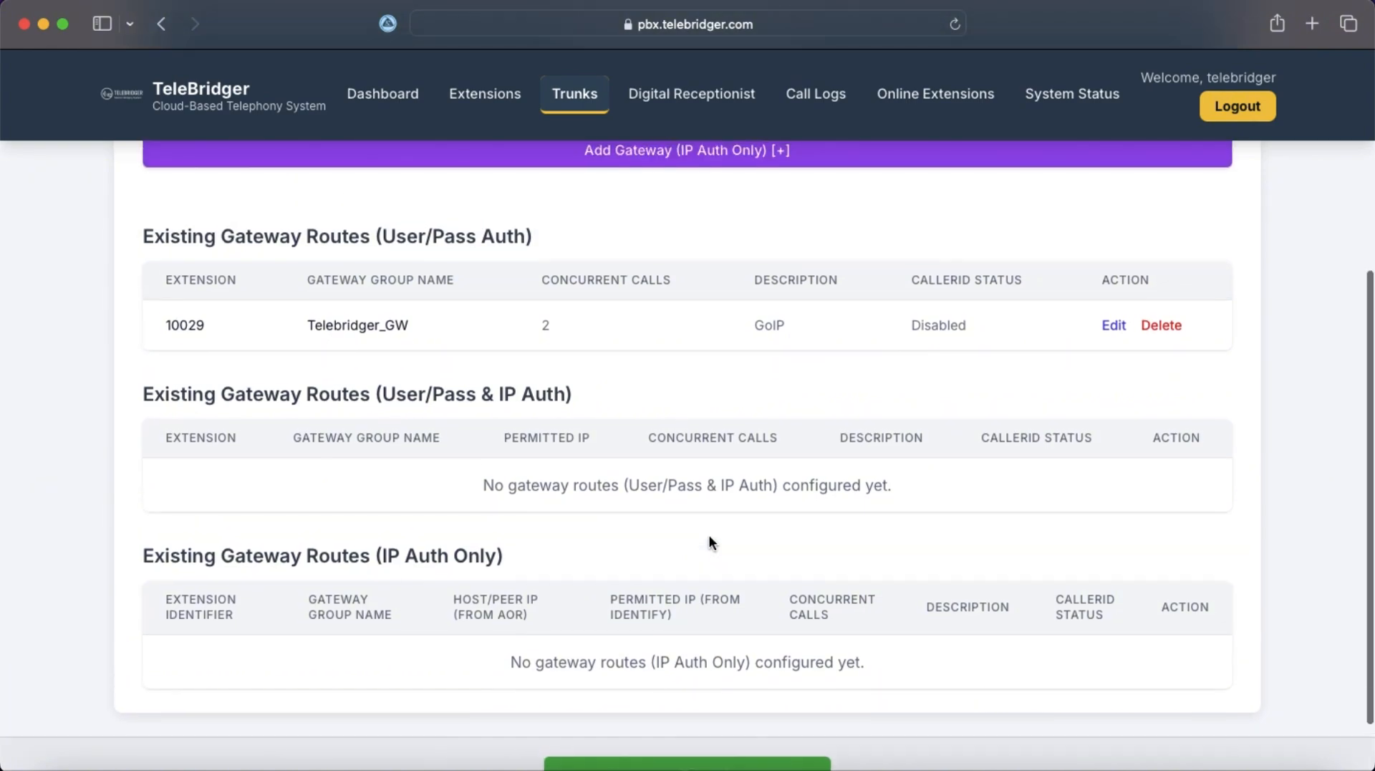
pyautogui.scroll(-1, 709, 534)
# Apply and confirm the trunk configuration changes, then return to the Trunks page.
pyautogui.click(708, 712)
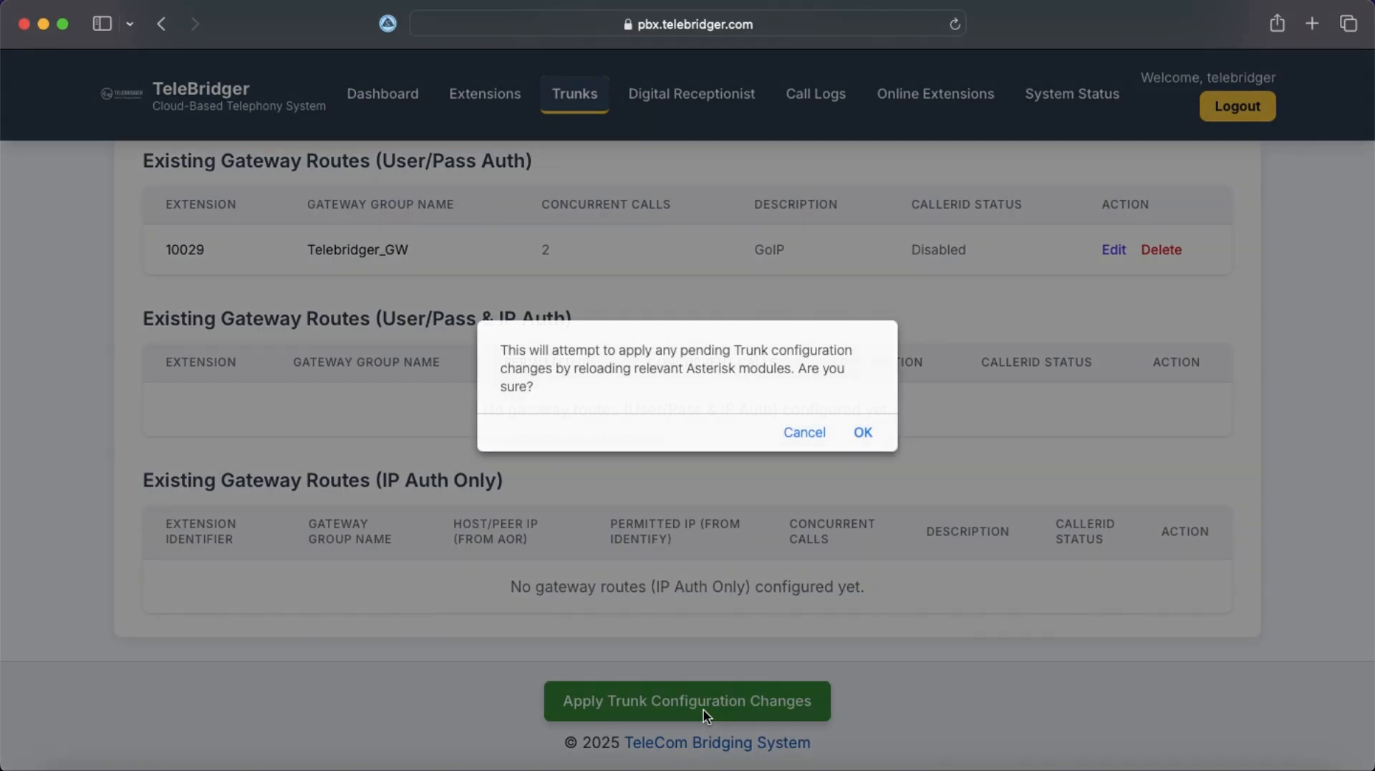
pyautogui.click(863, 433)
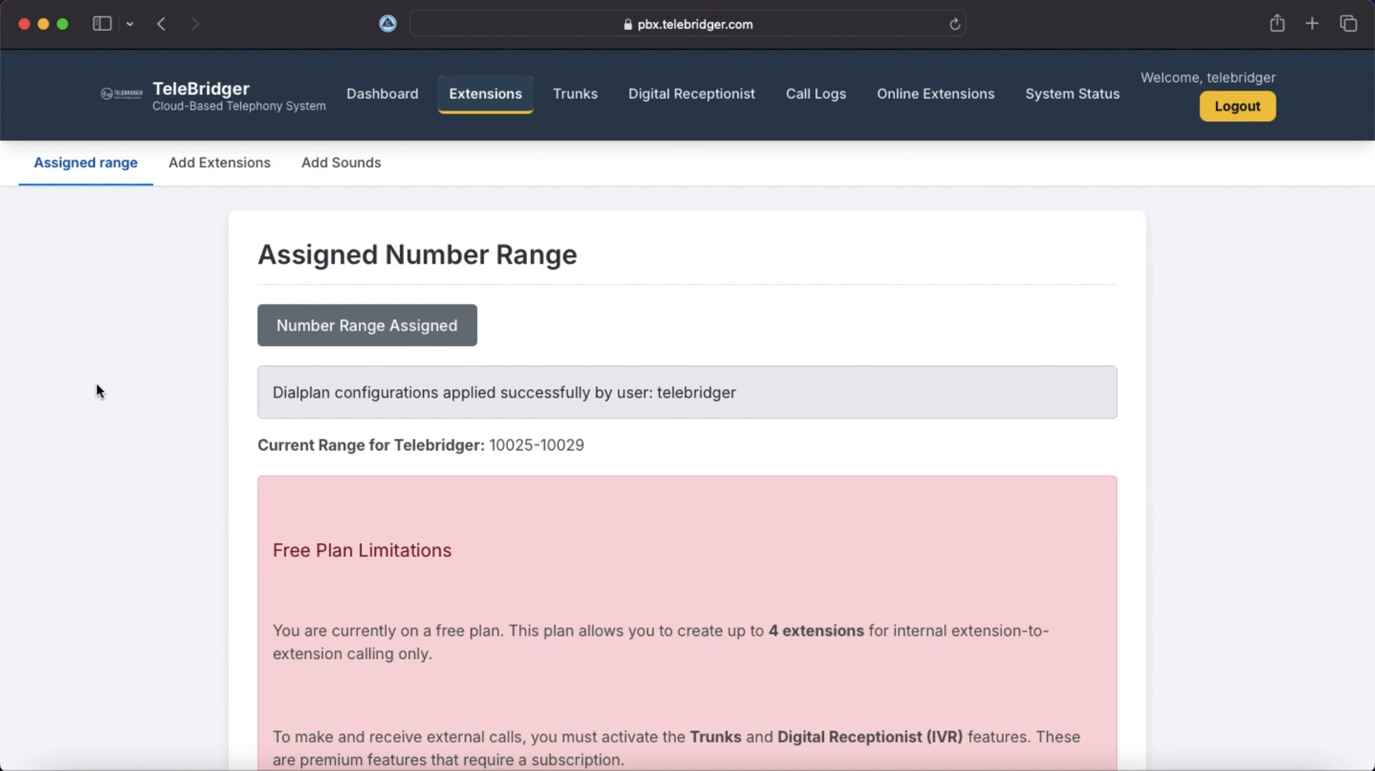
pyautogui.click(565, 101)
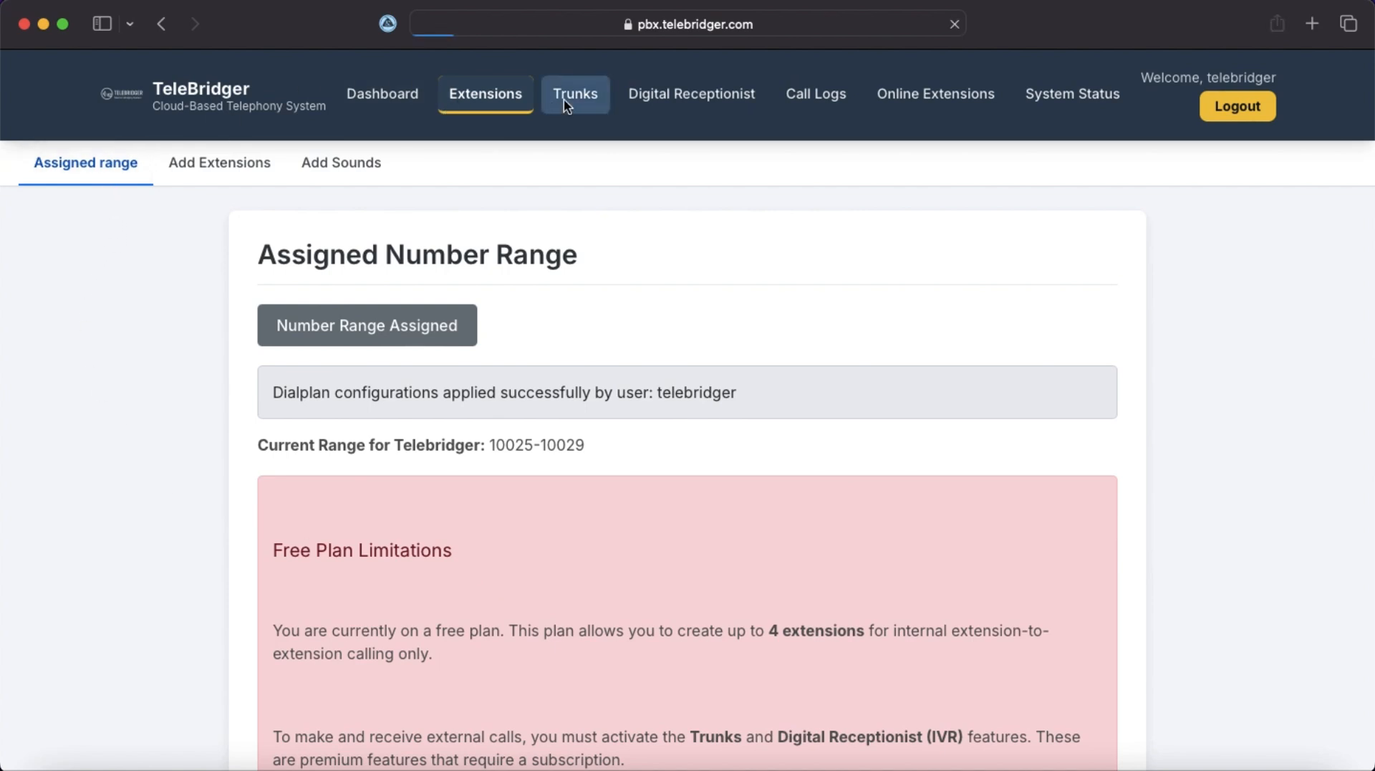
pyautogui.scroll(-3, 707, 640)
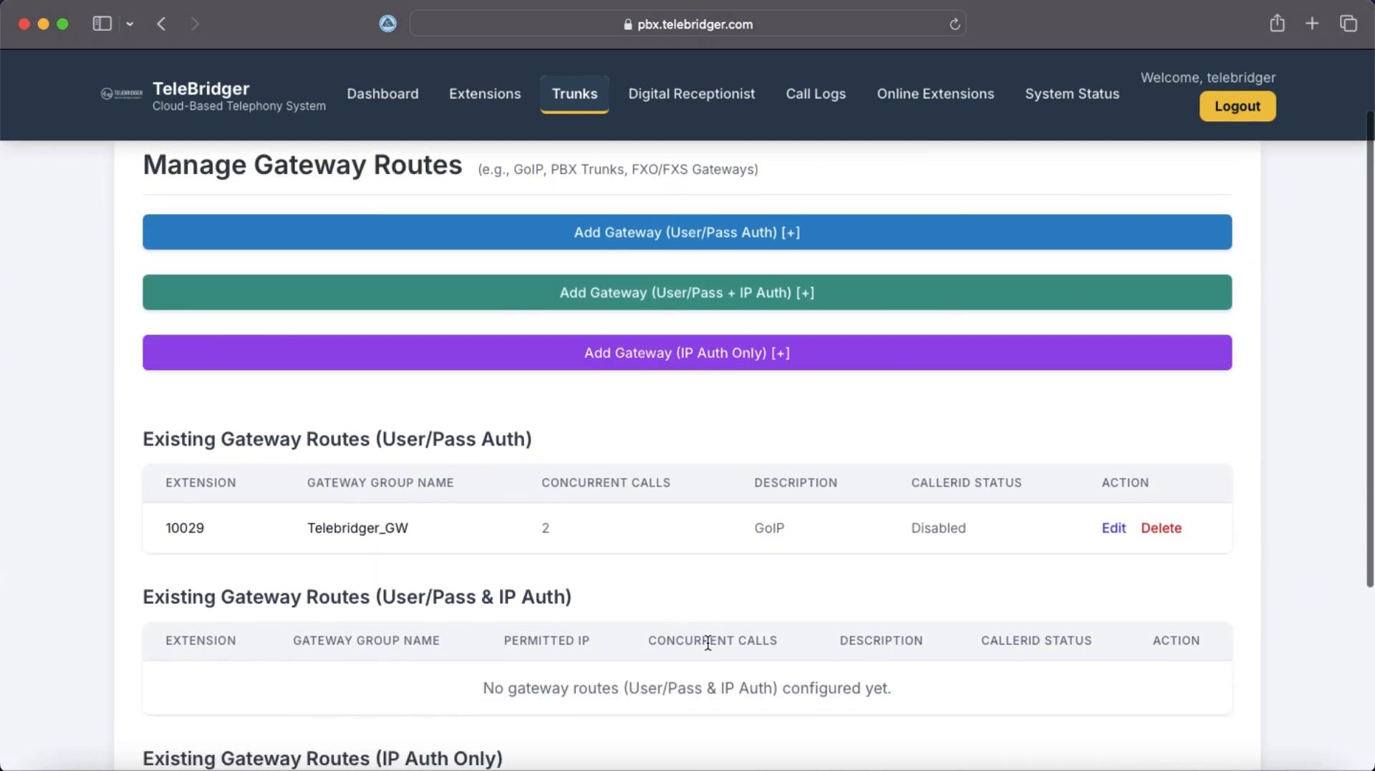
pyautogui.scroll(3, 707, 640)
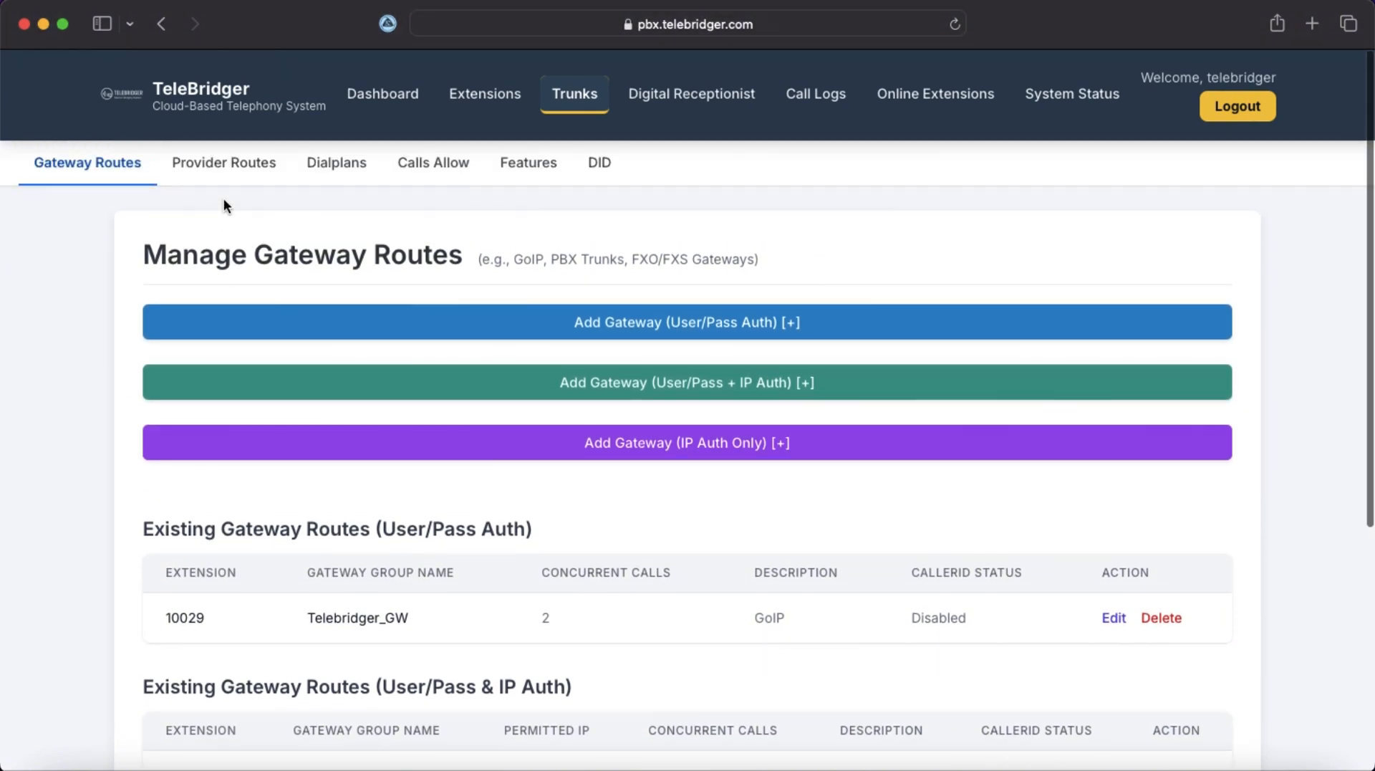
# Start a new provider trunk with username 'user' and extension 10028.
pyautogui.click(243, 165)
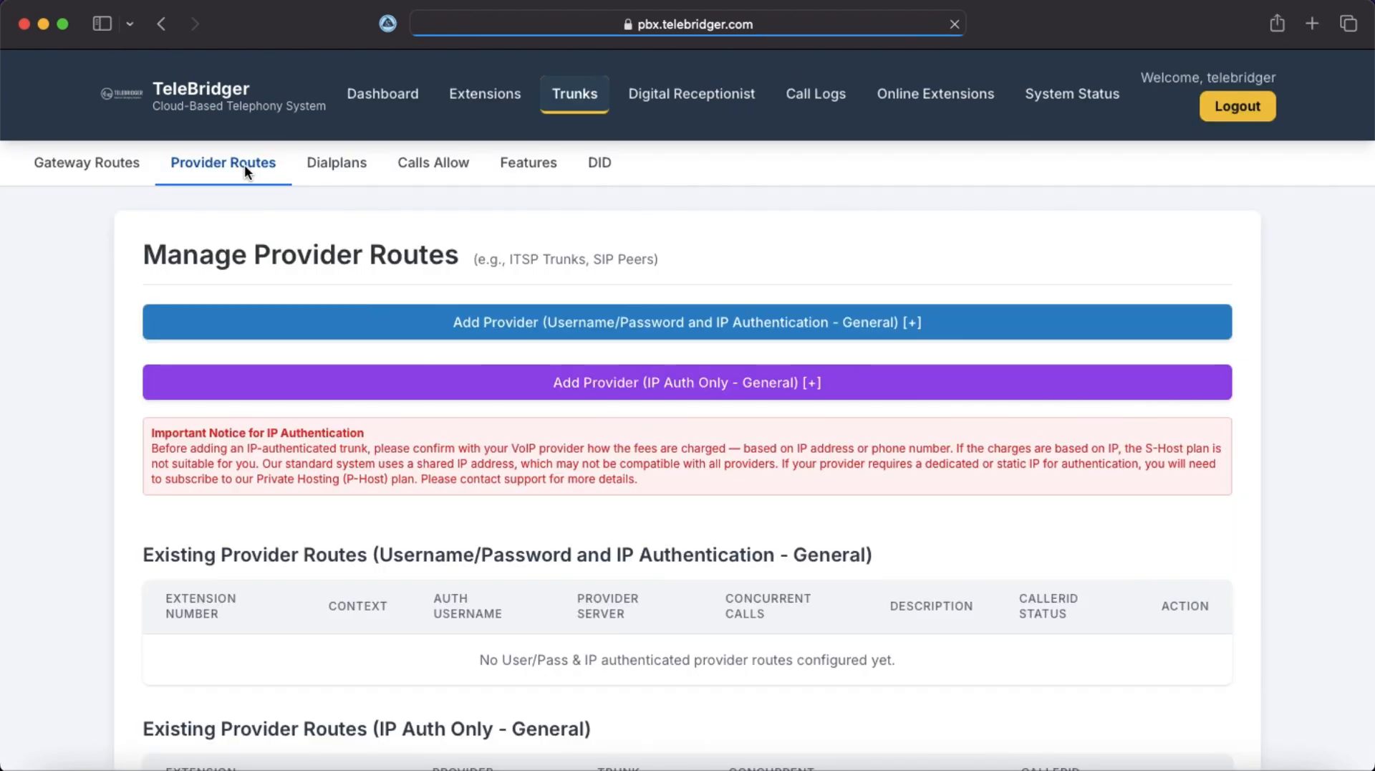
pyautogui.click(688, 332)
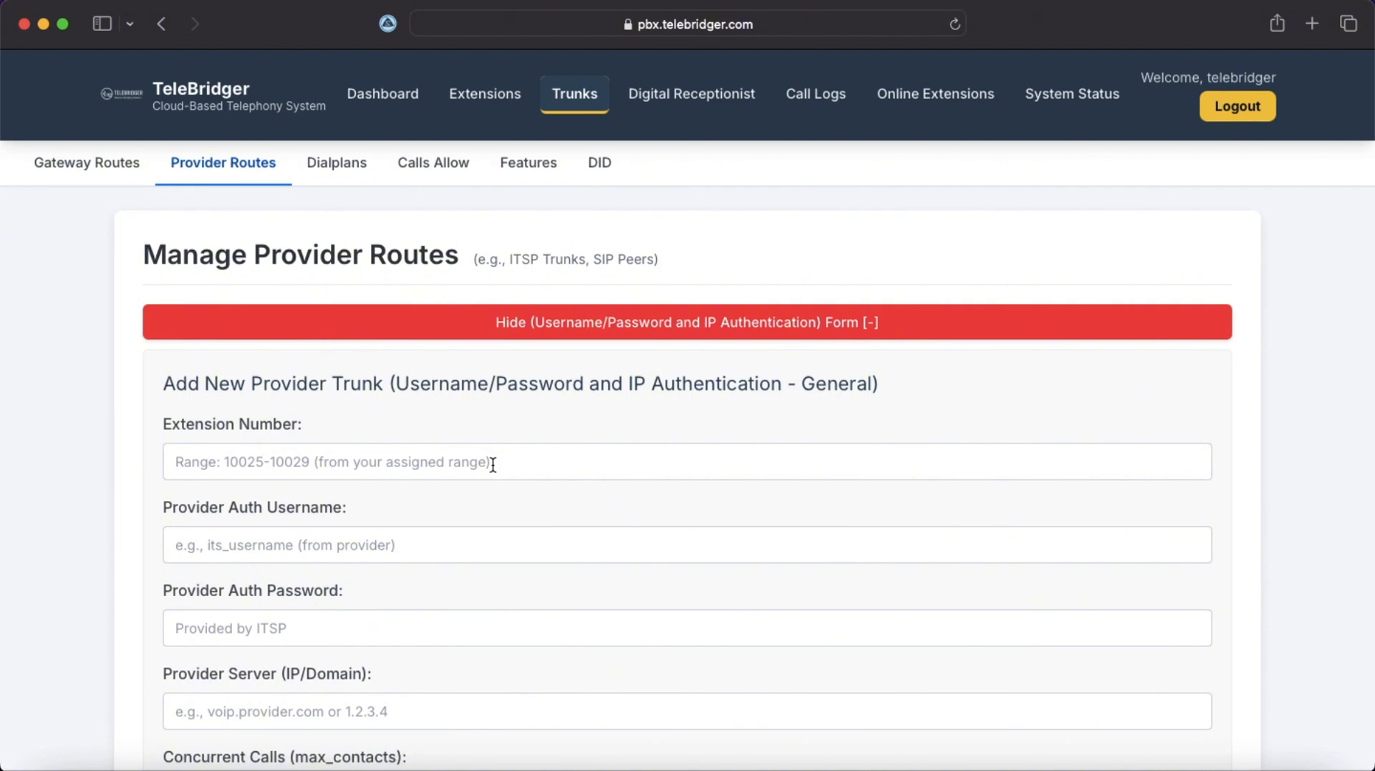
pyautogui.click(435, 539)
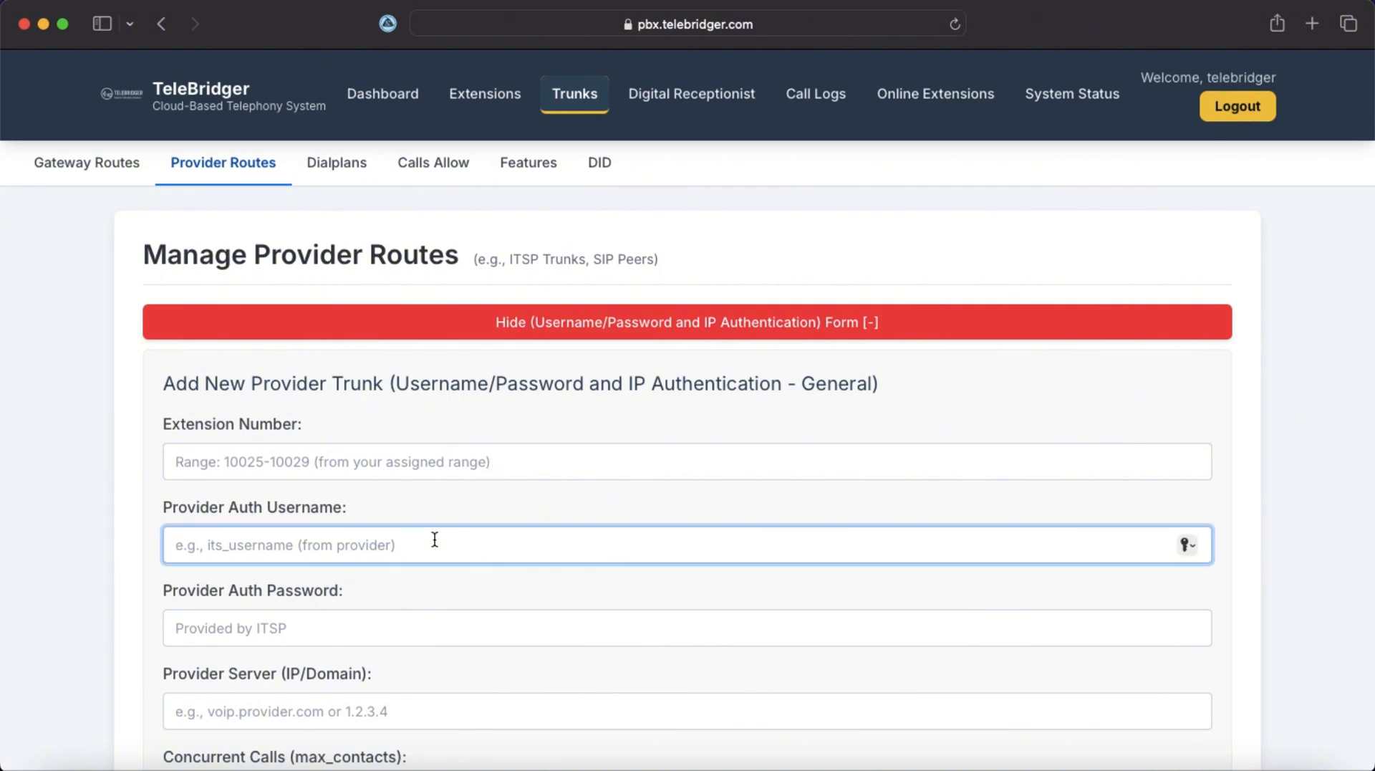
pyautogui.write('user')
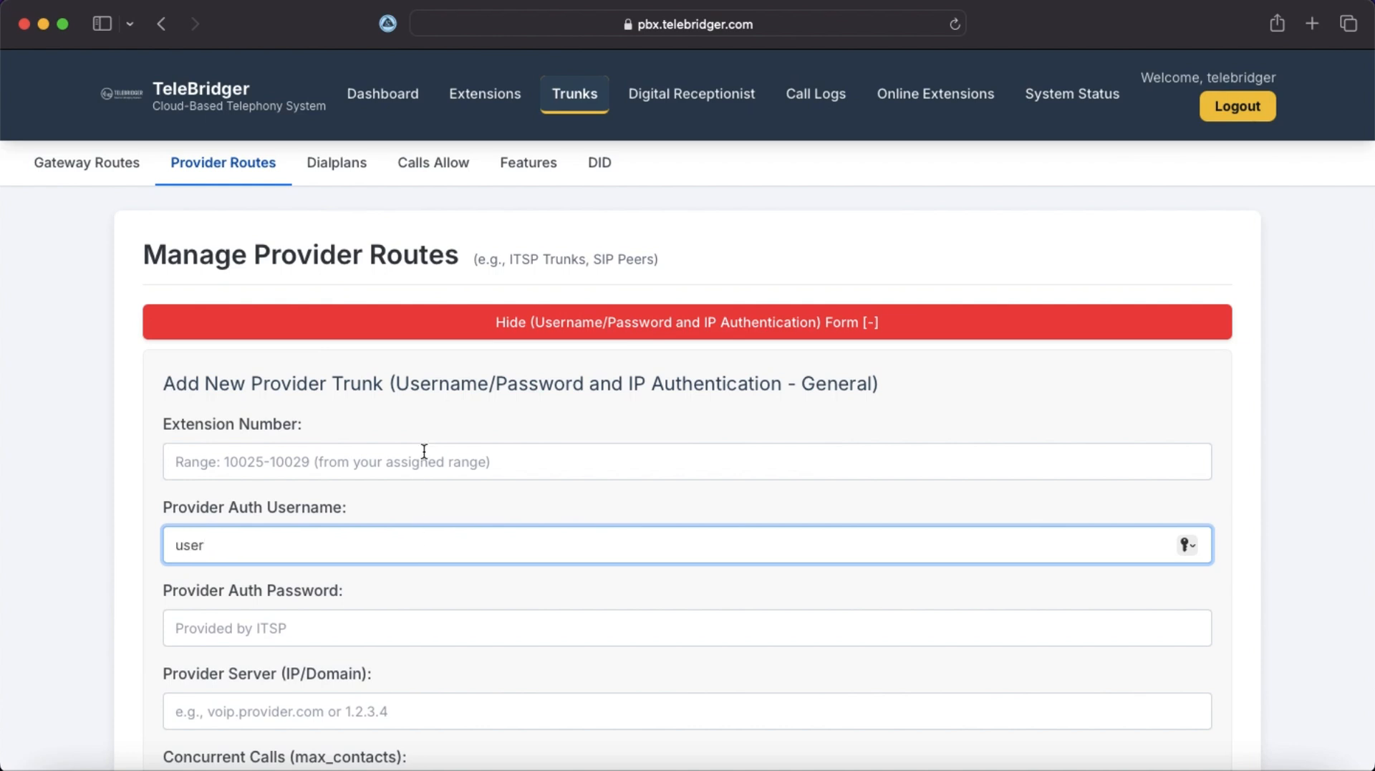
pyautogui.click(389, 460)
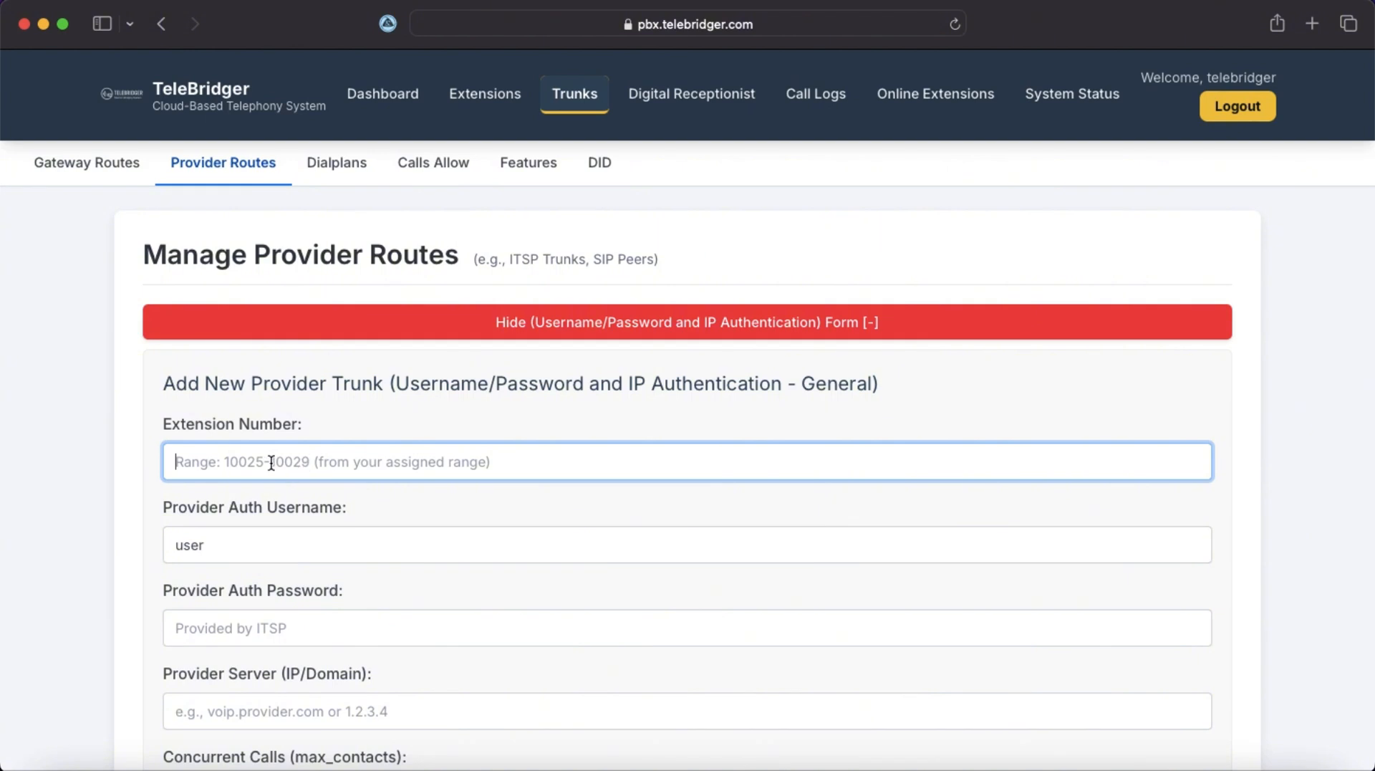
pyautogui.write('10028')
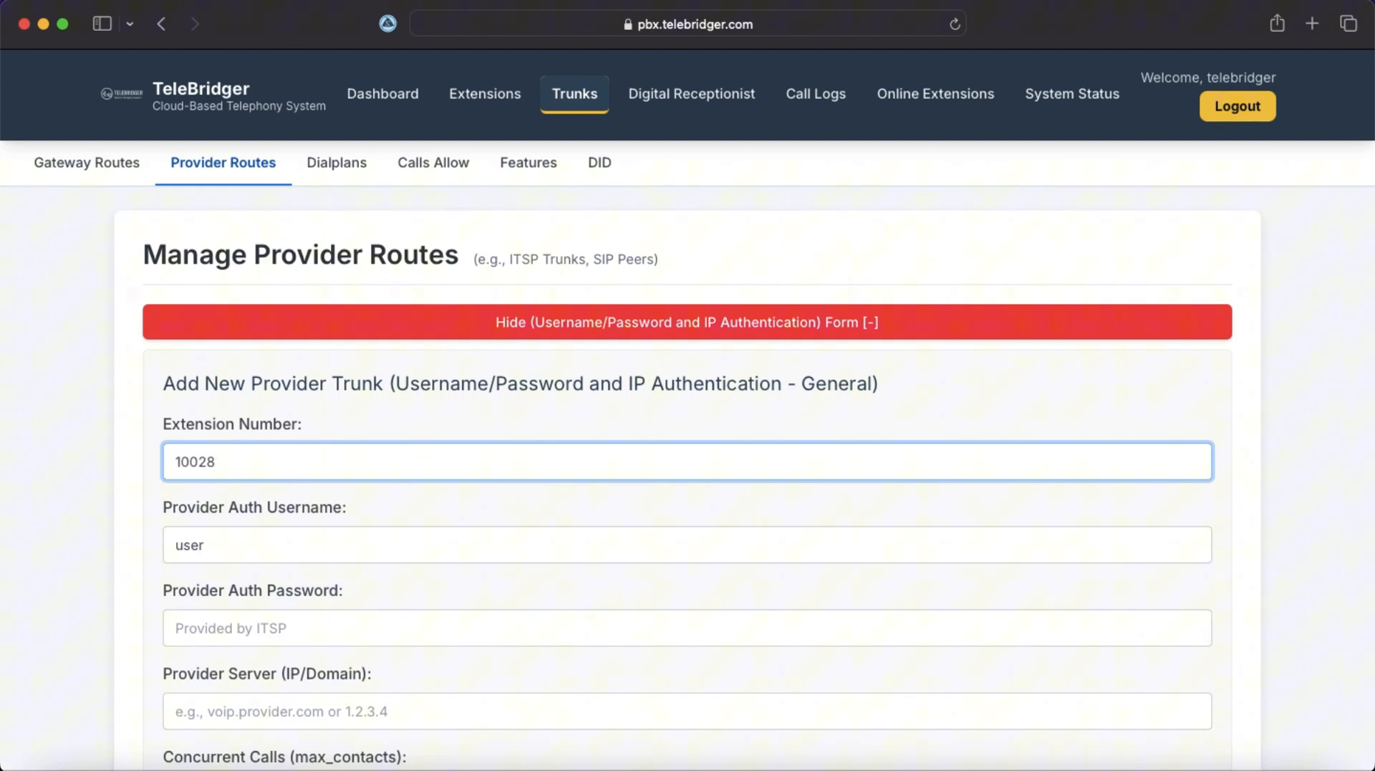
# Enter the provider password and set the provider server to voip.provider.com.
pyautogui.scroll(-2, 304, 557)
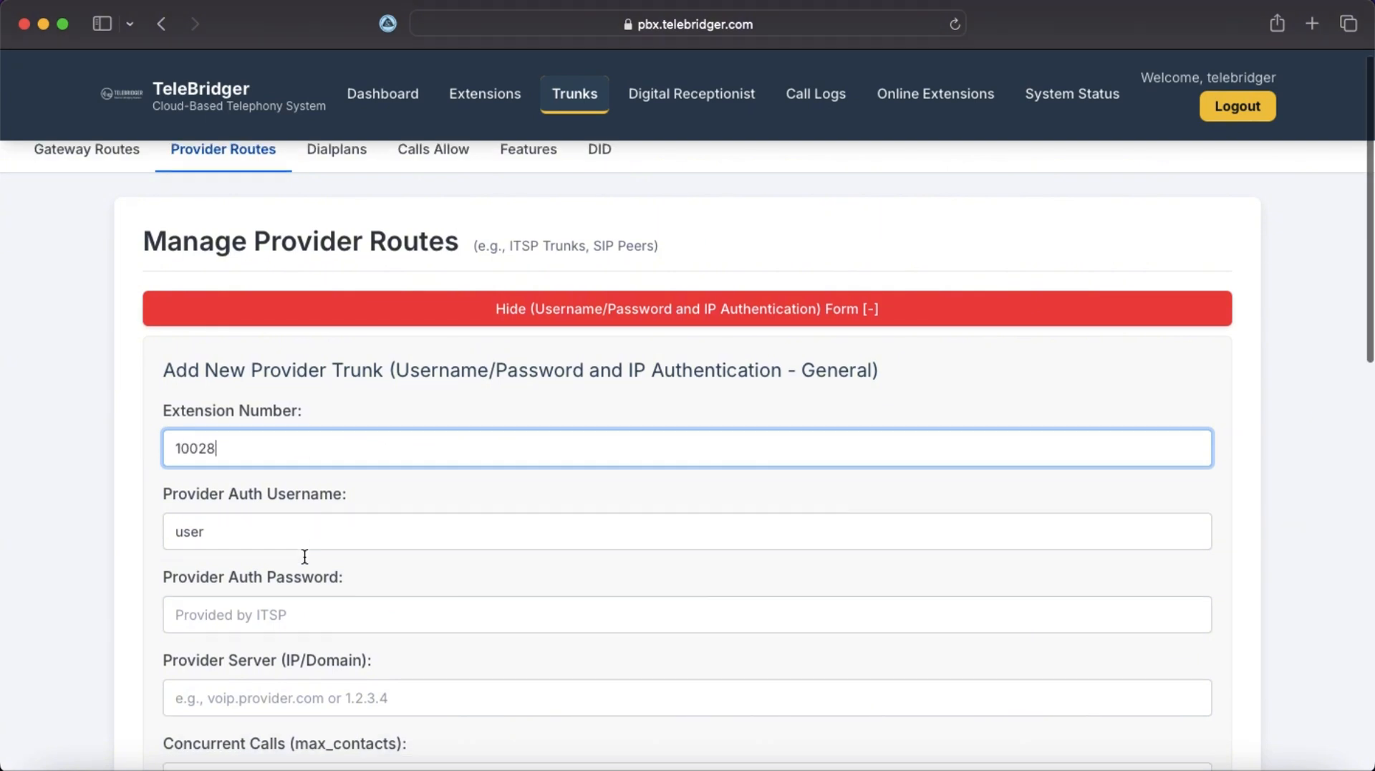
pyautogui.click(285, 571)
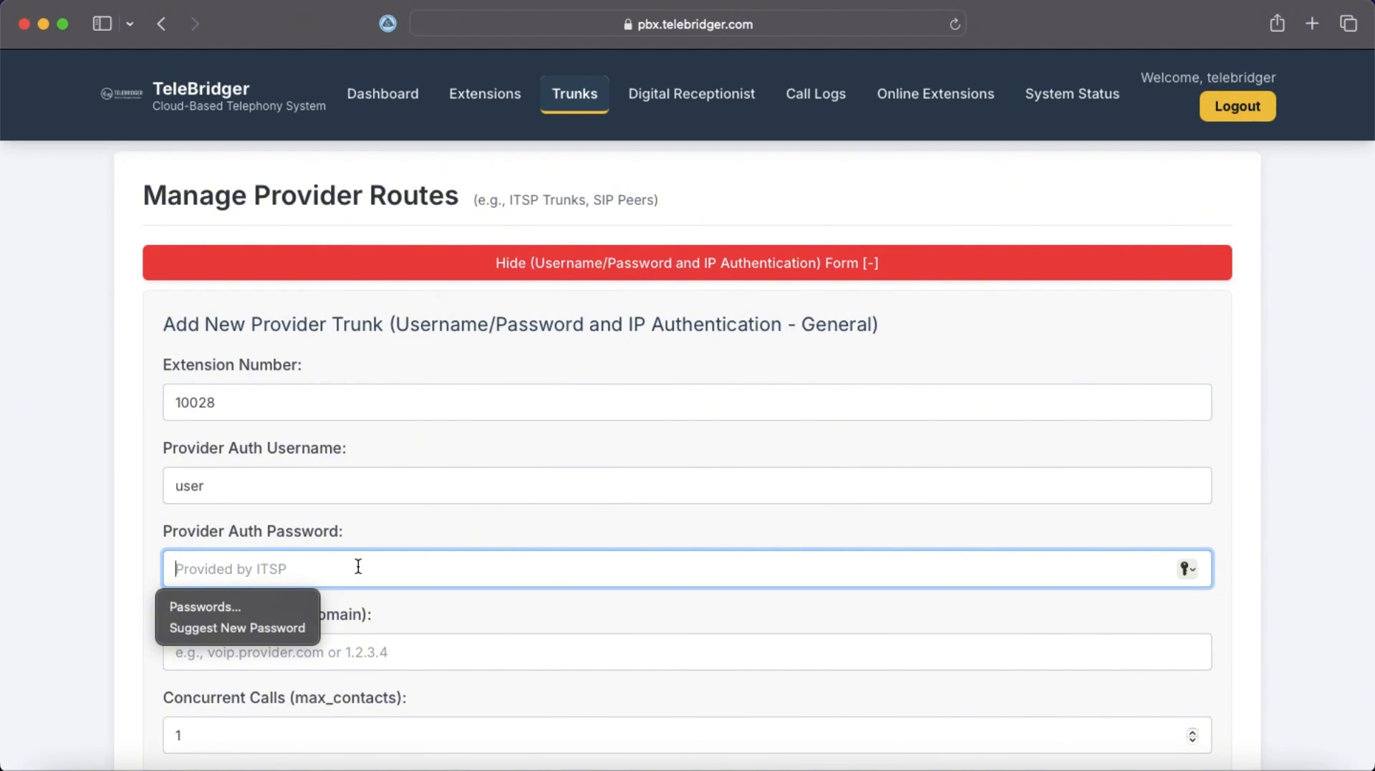
pyautogui.write('123')
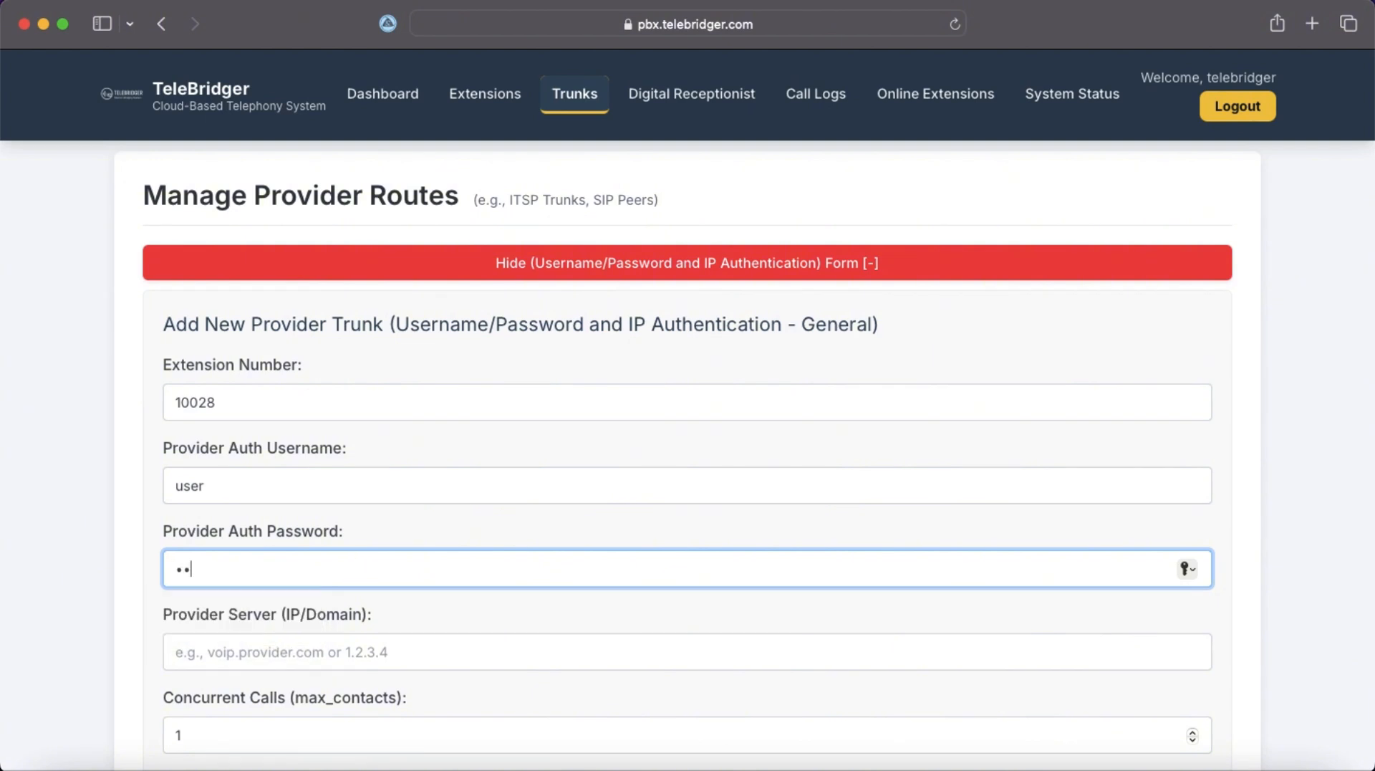
pyautogui.write('4567890')
pyautogui.scroll(-2, 367, 626)
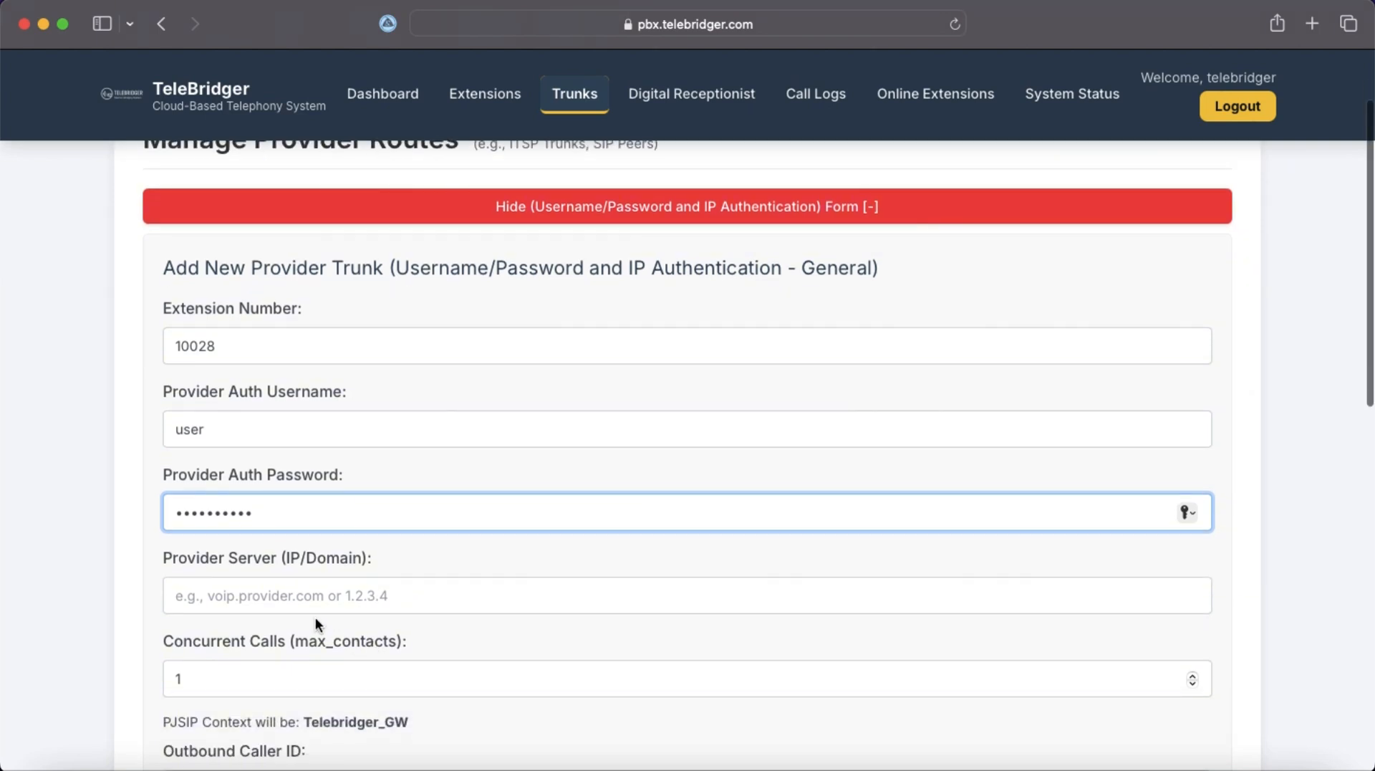
pyautogui.click(299, 595)
pyautogui.scroll(-2, 422, 534)
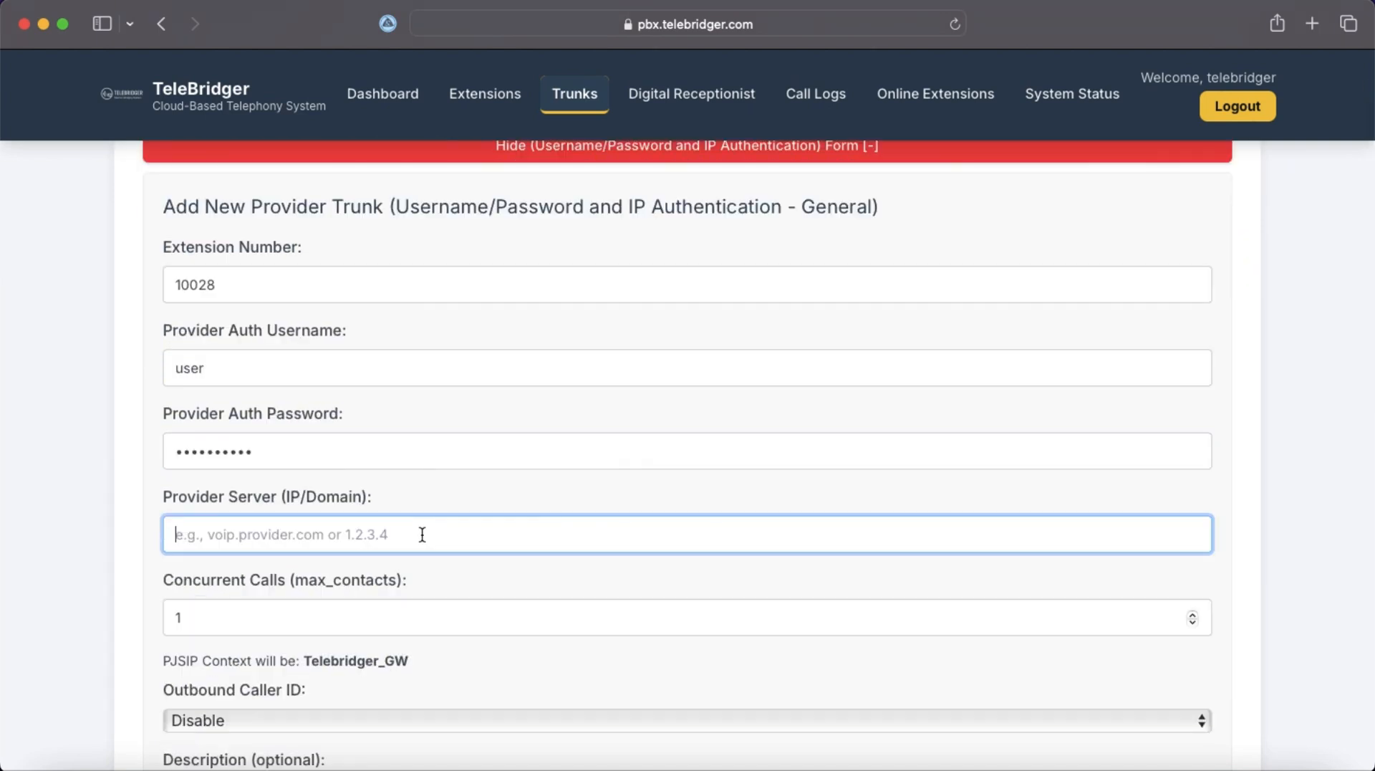
pyautogui.write('voip')
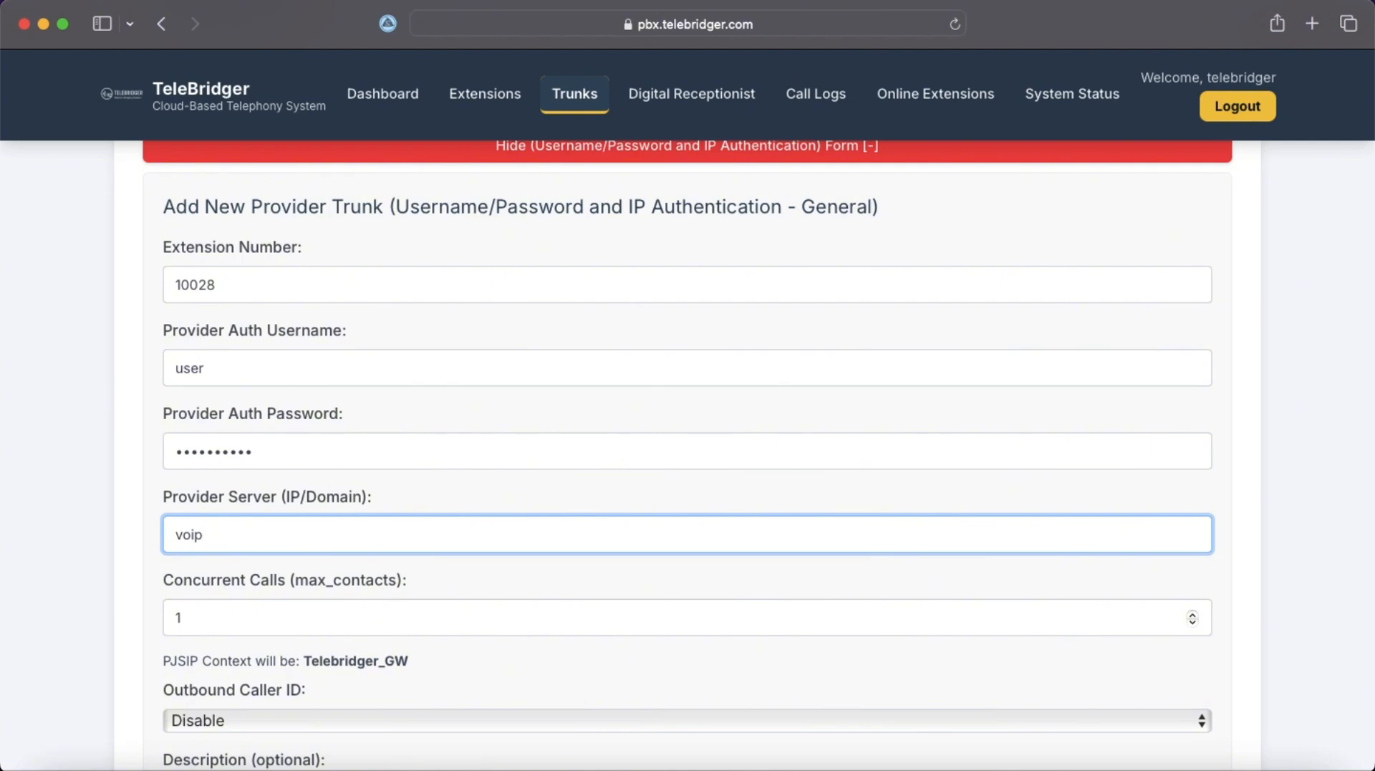
pyautogui.write('.provider.com')
# Keep concurrent calls at 1 and enter the description 'IP Provider'.
pyautogui.scroll(-2, 430, 624)
pyautogui.press('Tab')
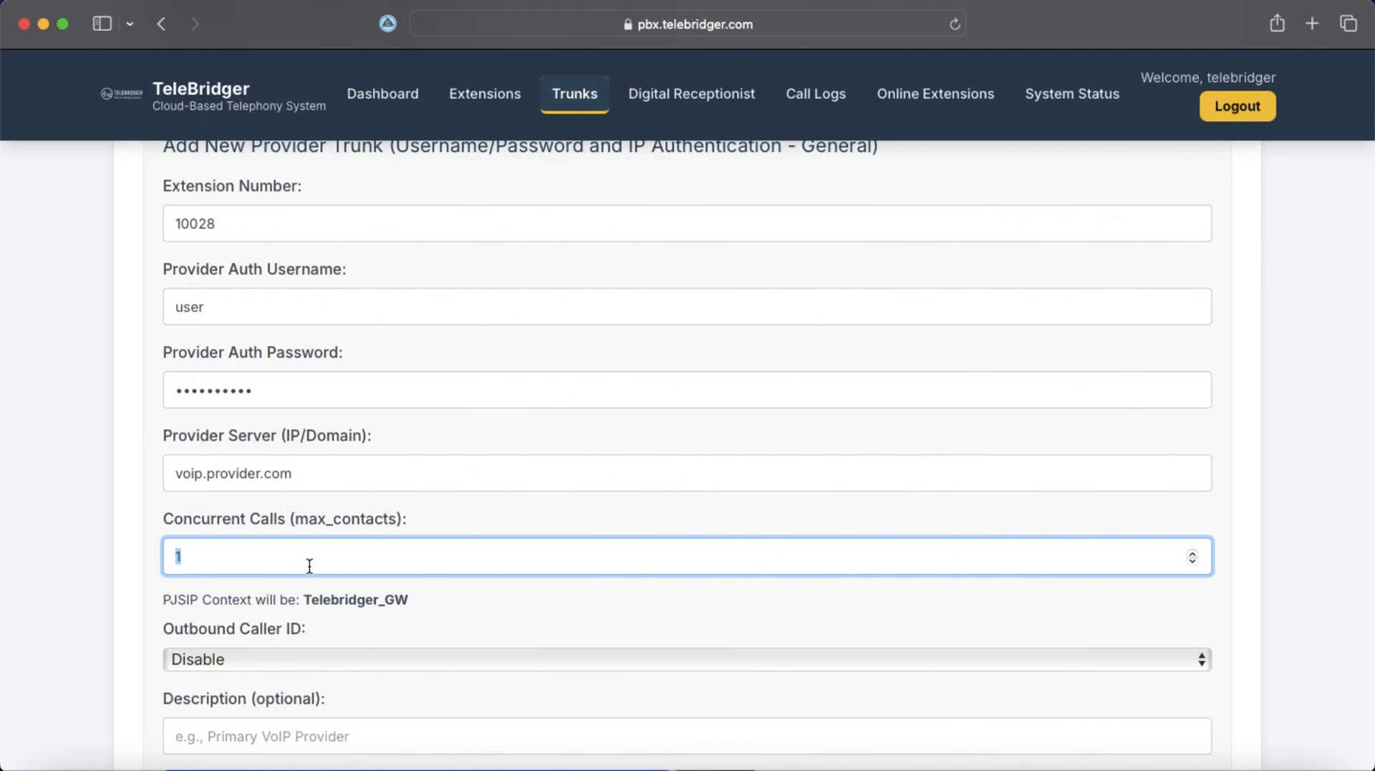
pyautogui.press('Tab')
pyautogui.scroll(-3, 447, 621)
pyautogui.scroll(-1, 447, 625)
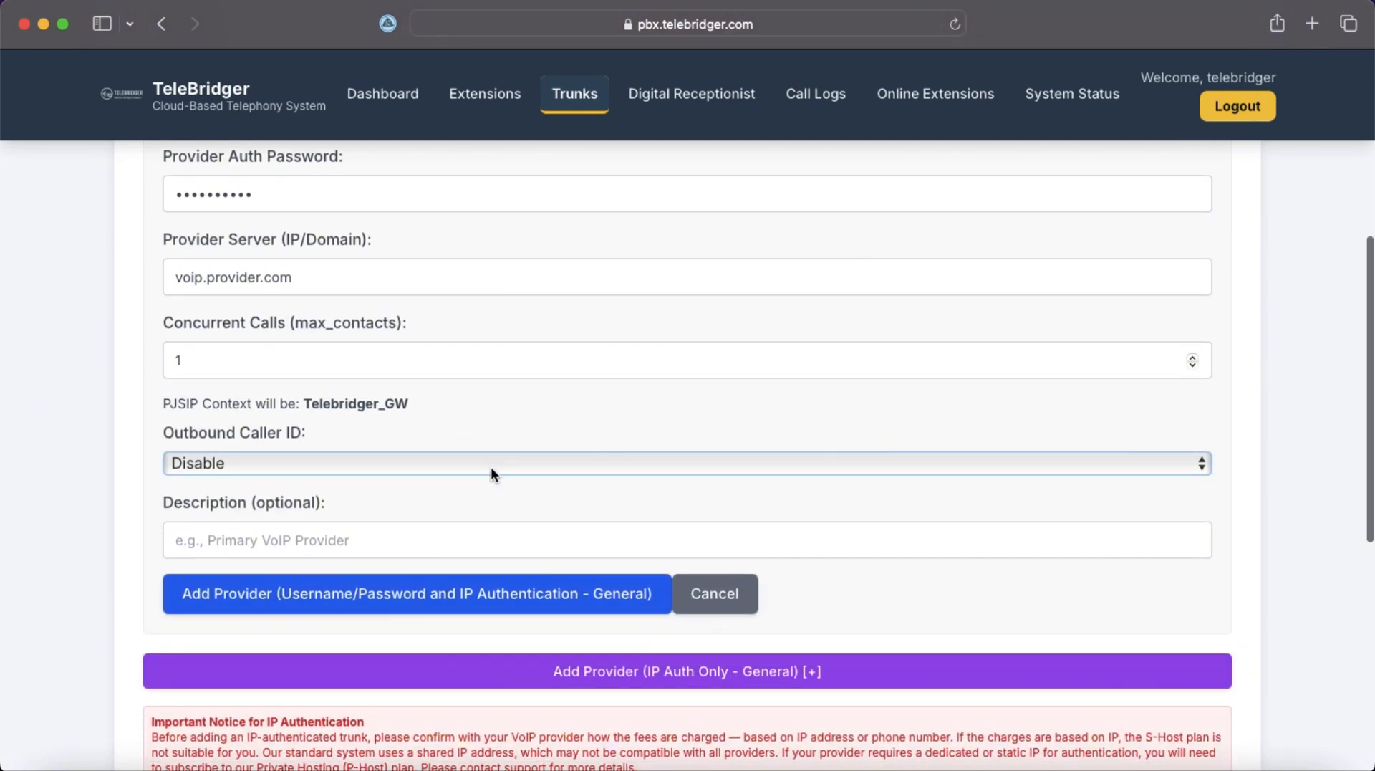
pyautogui.scroll(-1, 488, 514)
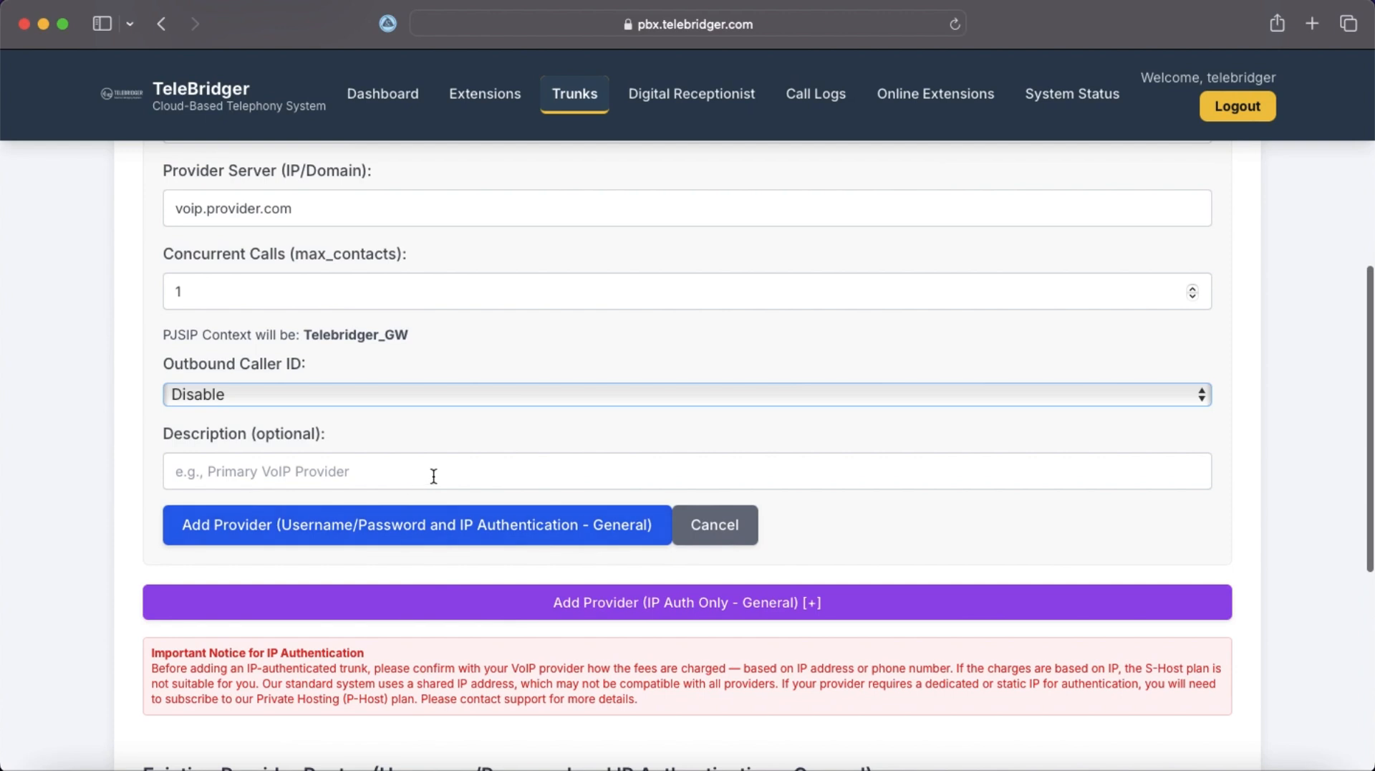
pyautogui.click(433, 476)
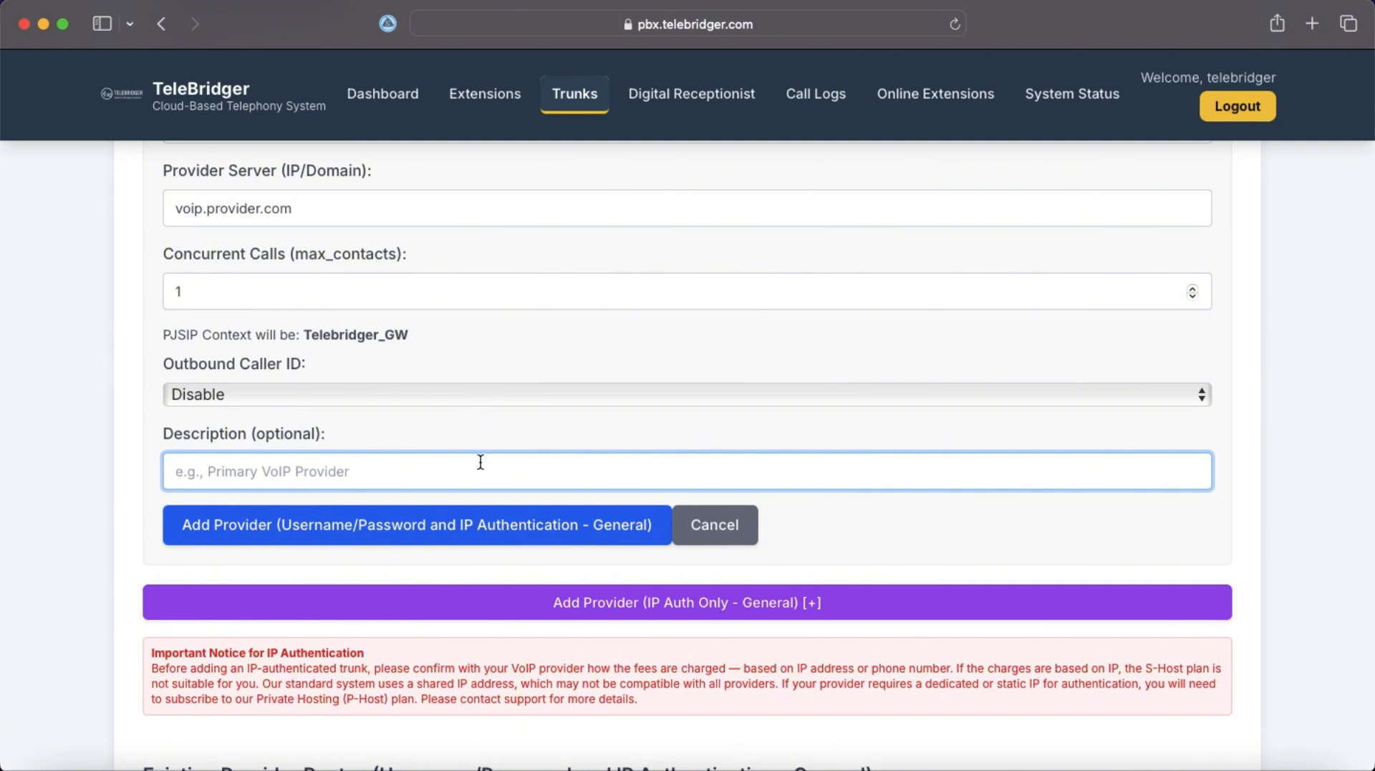
pyautogui.write('I')
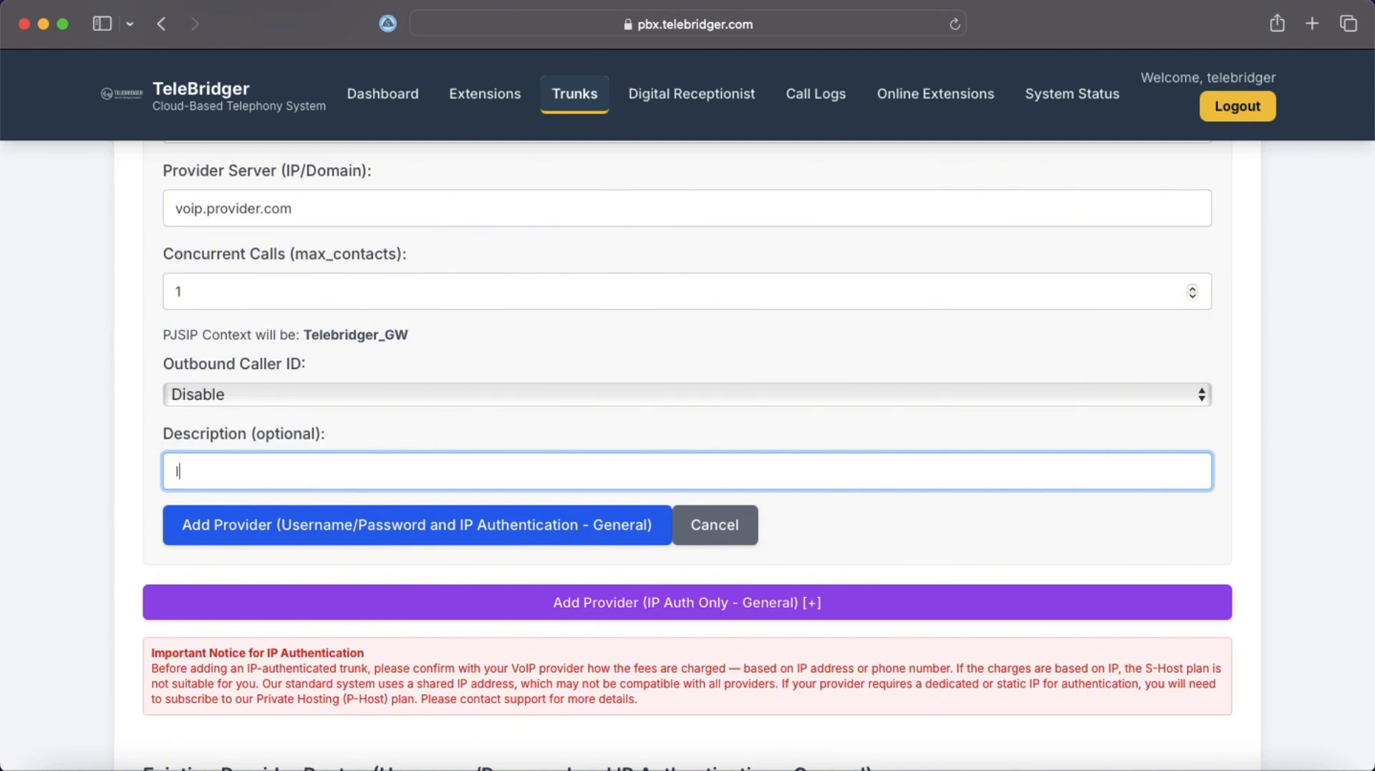
pyautogui.write('P Provider')
# Submit the 10028 voip.provider.com trunk and check it in the provider routes list.
pyautogui.click(380, 543)
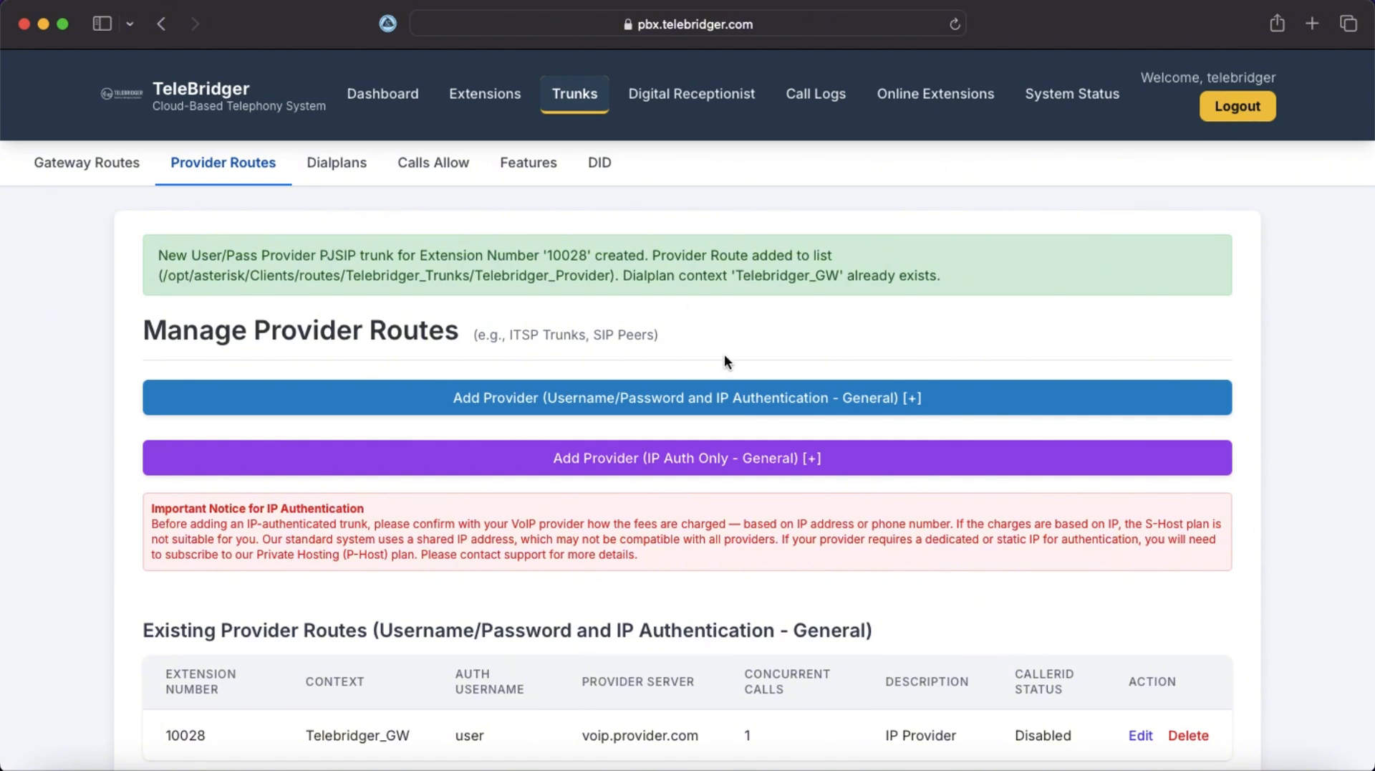
pyautogui.scroll(-1, 724, 358)
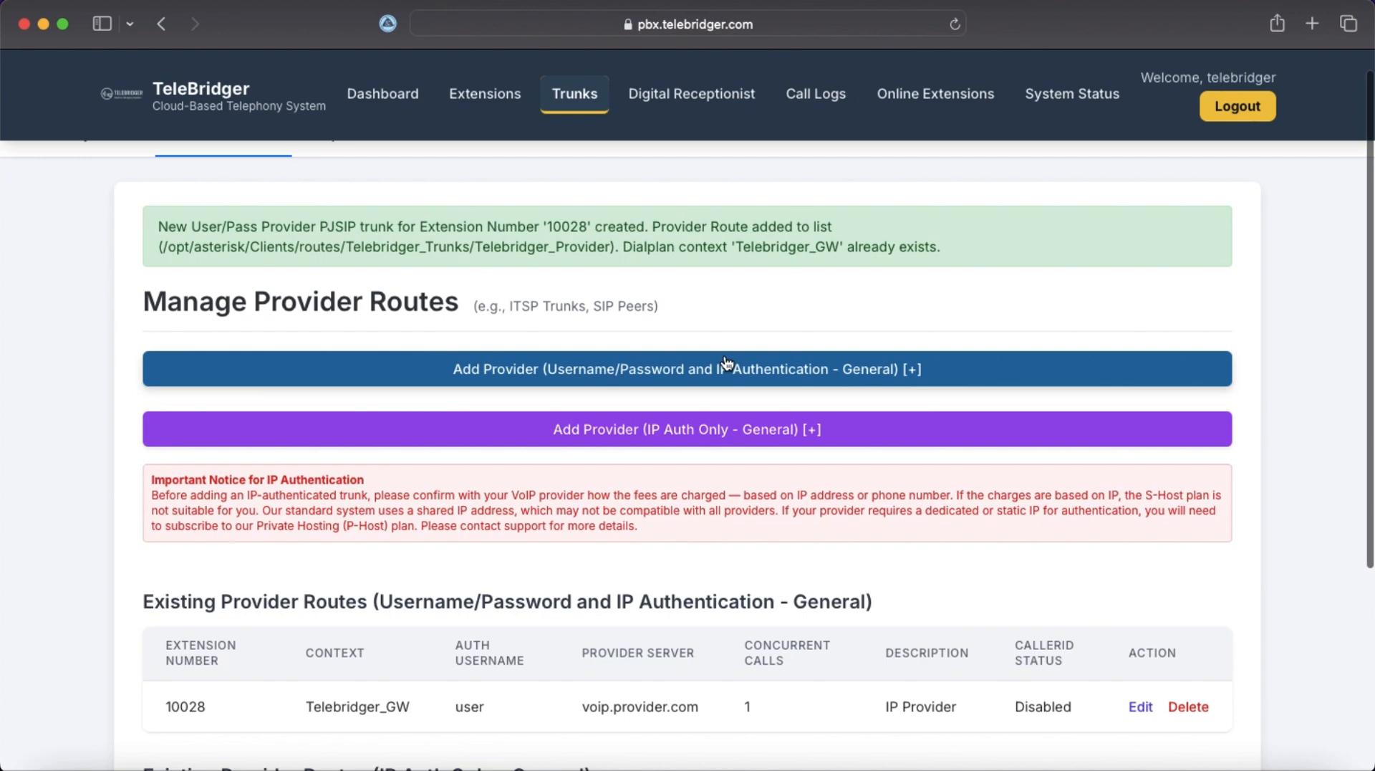
pyautogui.scroll(-1, 726, 362)
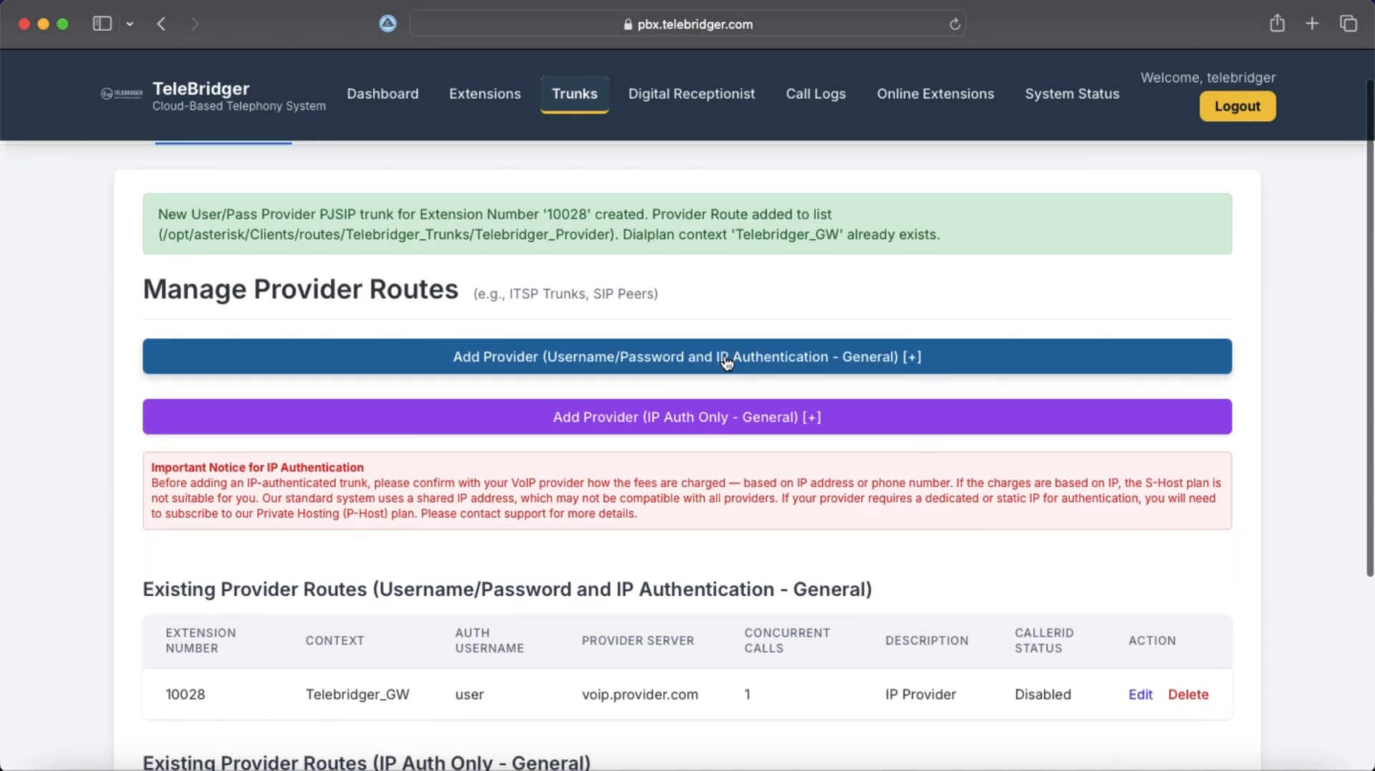
# Apply and confirm the provider trunk changes, then go back to Gateway Routes.
pyautogui.scroll(-5, 726, 362)
pyautogui.scroll(-5, 726, 355)
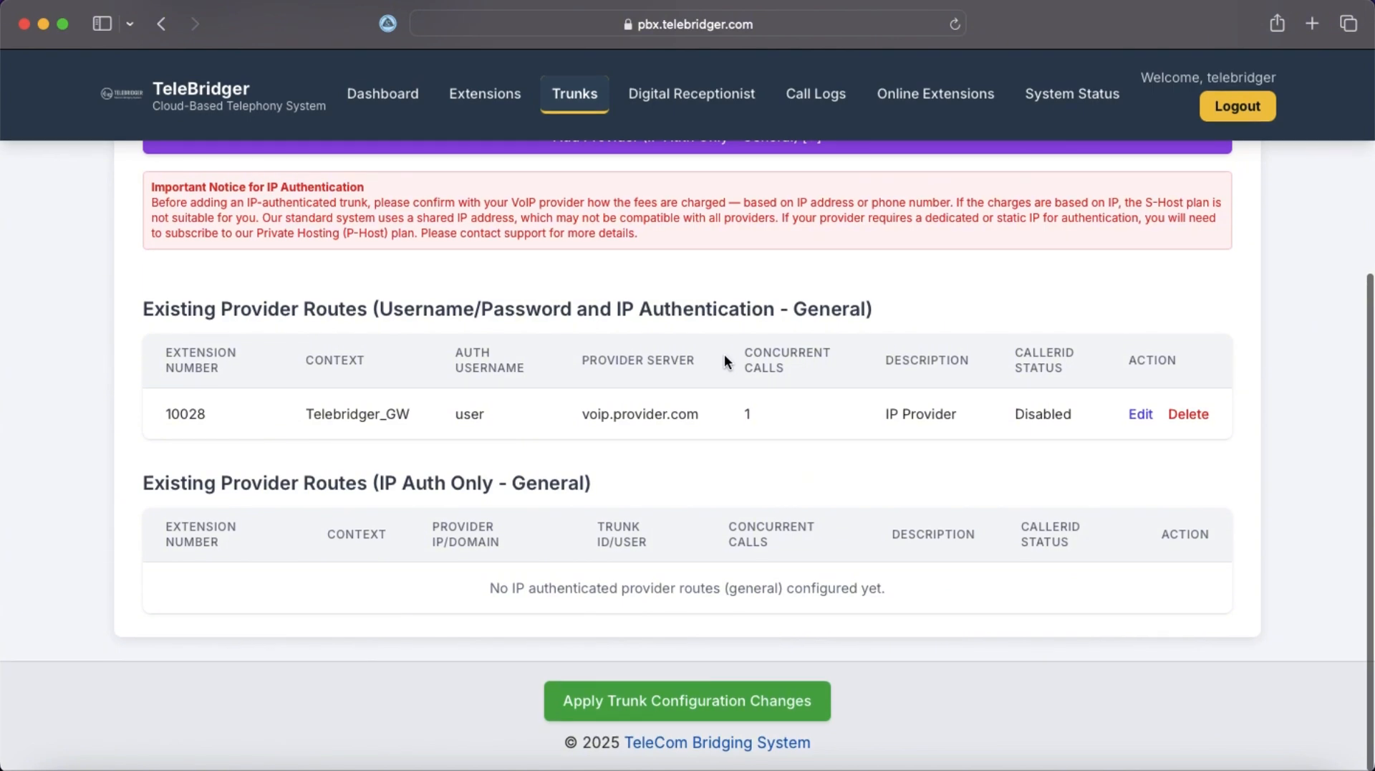
pyautogui.scroll(4, 1089, 557)
pyautogui.scroll(-2, 1089, 557)
pyautogui.scroll(-2, 1088, 563)
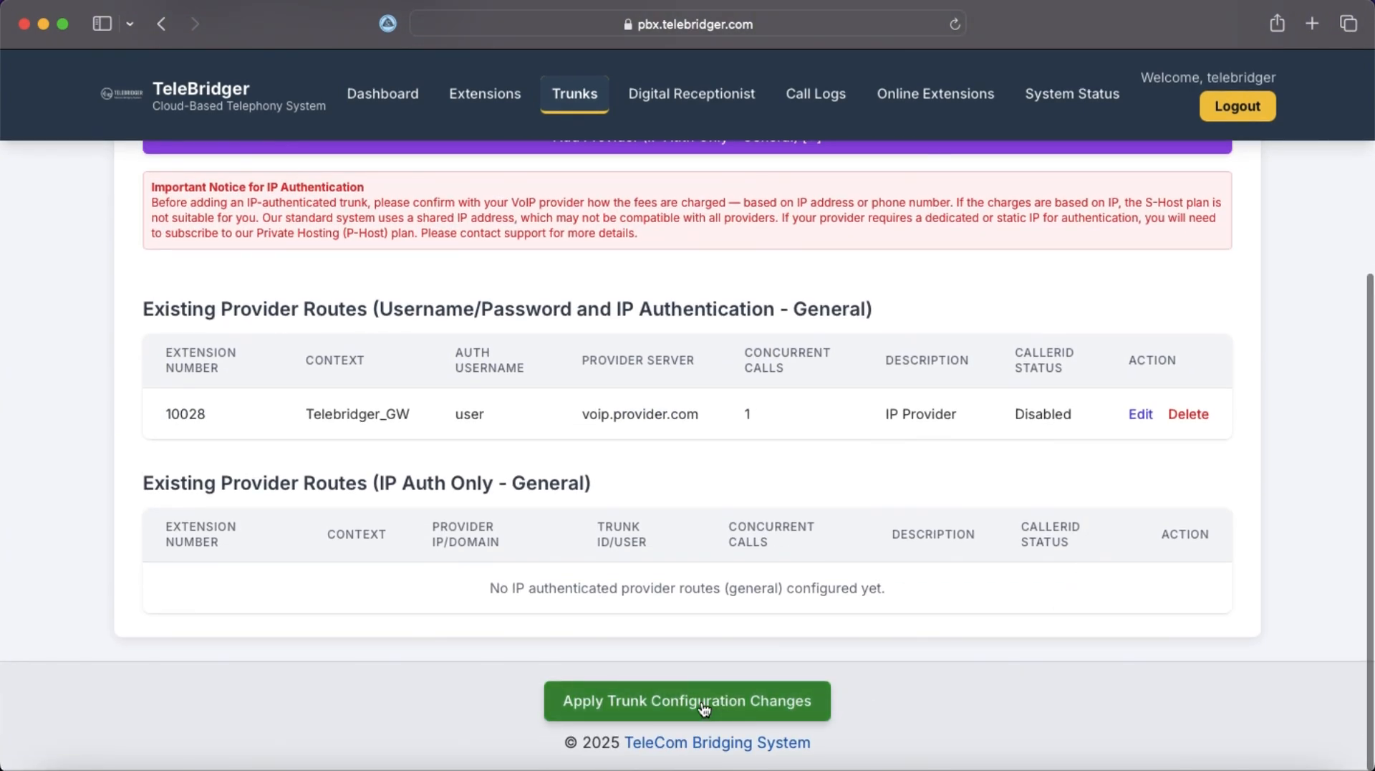
pyautogui.click(703, 707)
pyautogui.click(864, 432)
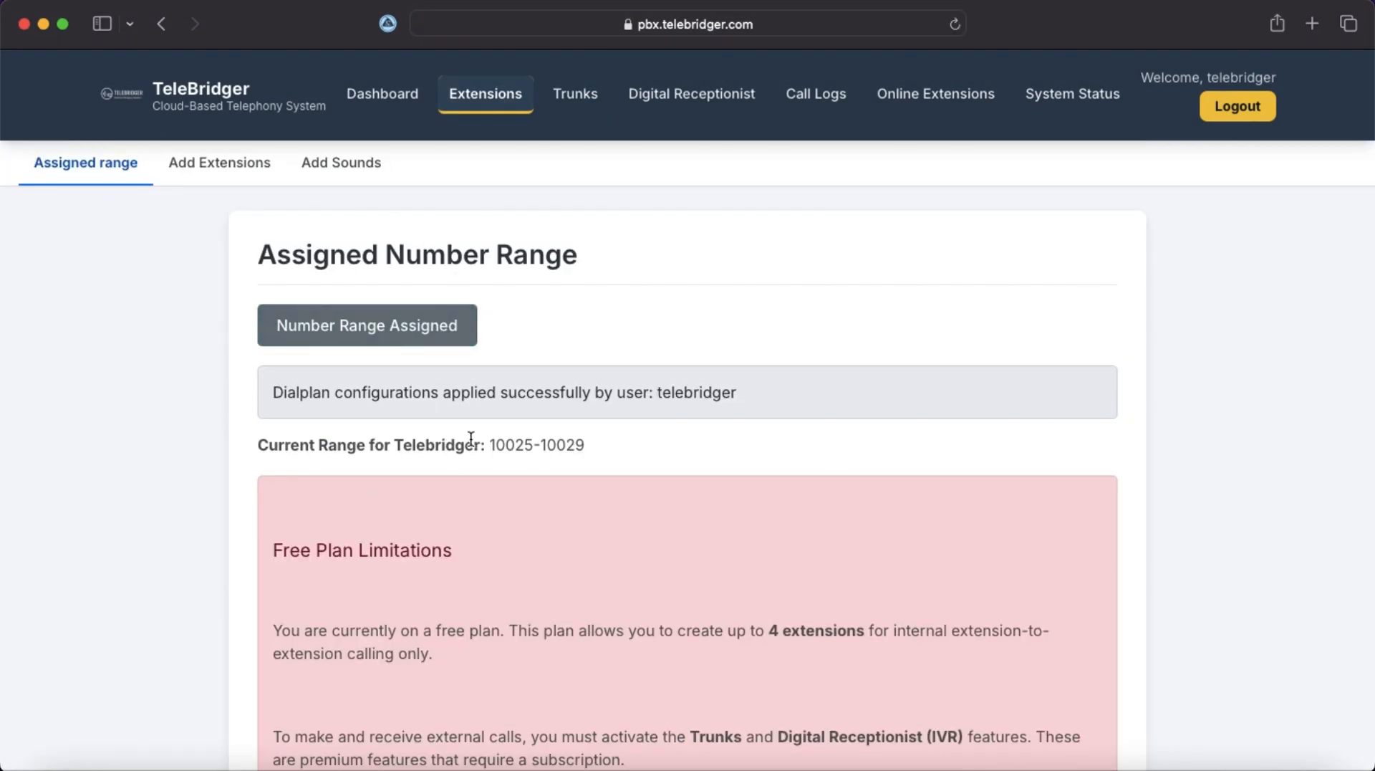
pyautogui.click(575, 94)
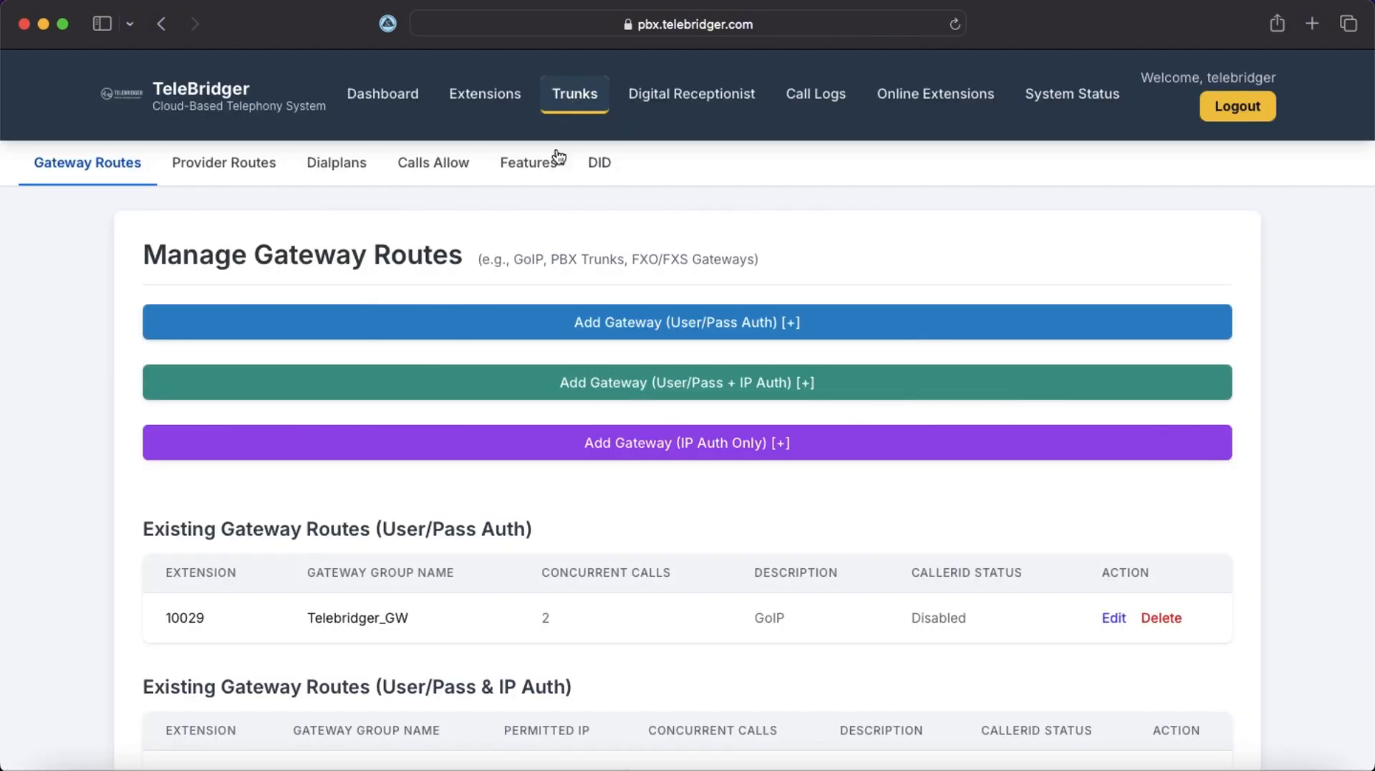
# Add a dialplan rule for Telebridger_GW / Ext 10029 with prefix 0 and strip digits 0.
pyautogui.click(331, 172)
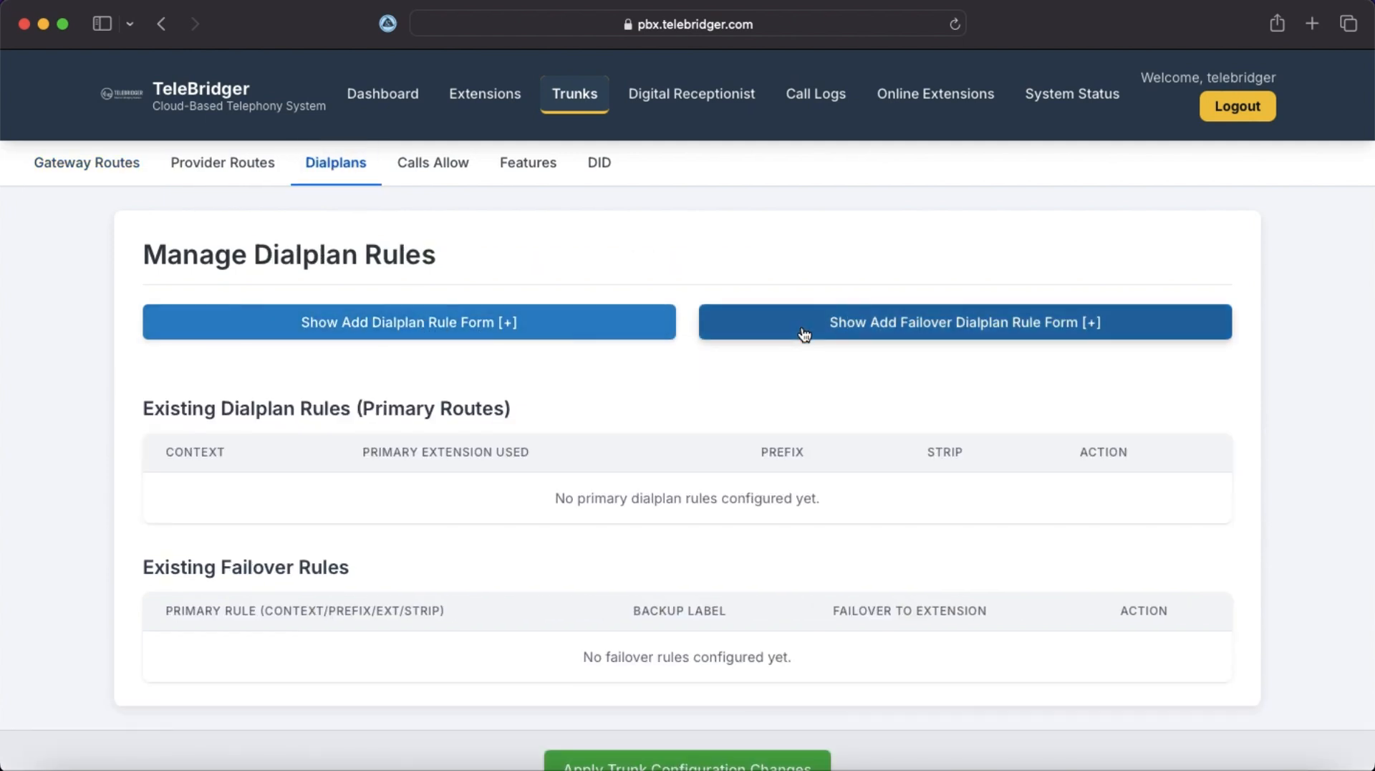
pyautogui.click(509, 326)
pyautogui.click(364, 454)
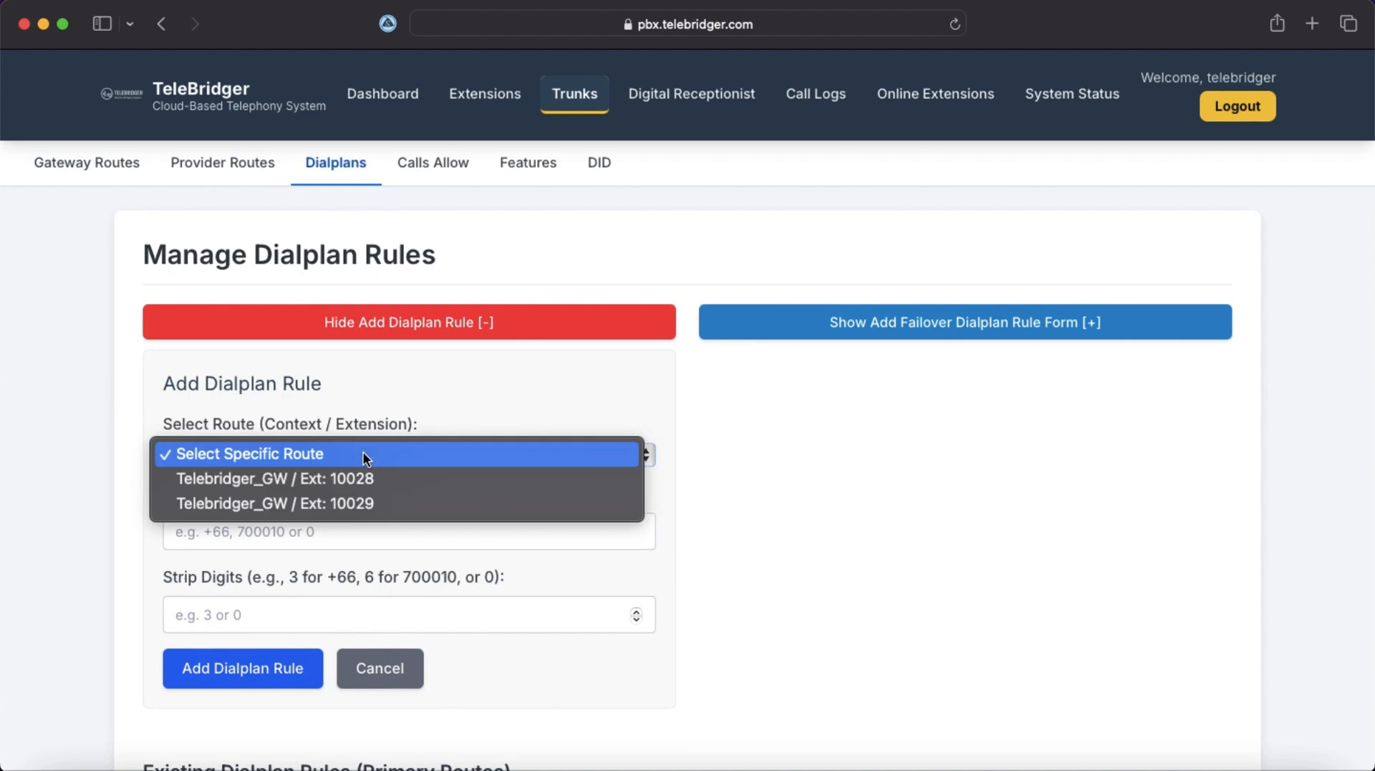
pyautogui.click(365, 501)
pyautogui.click(318, 534)
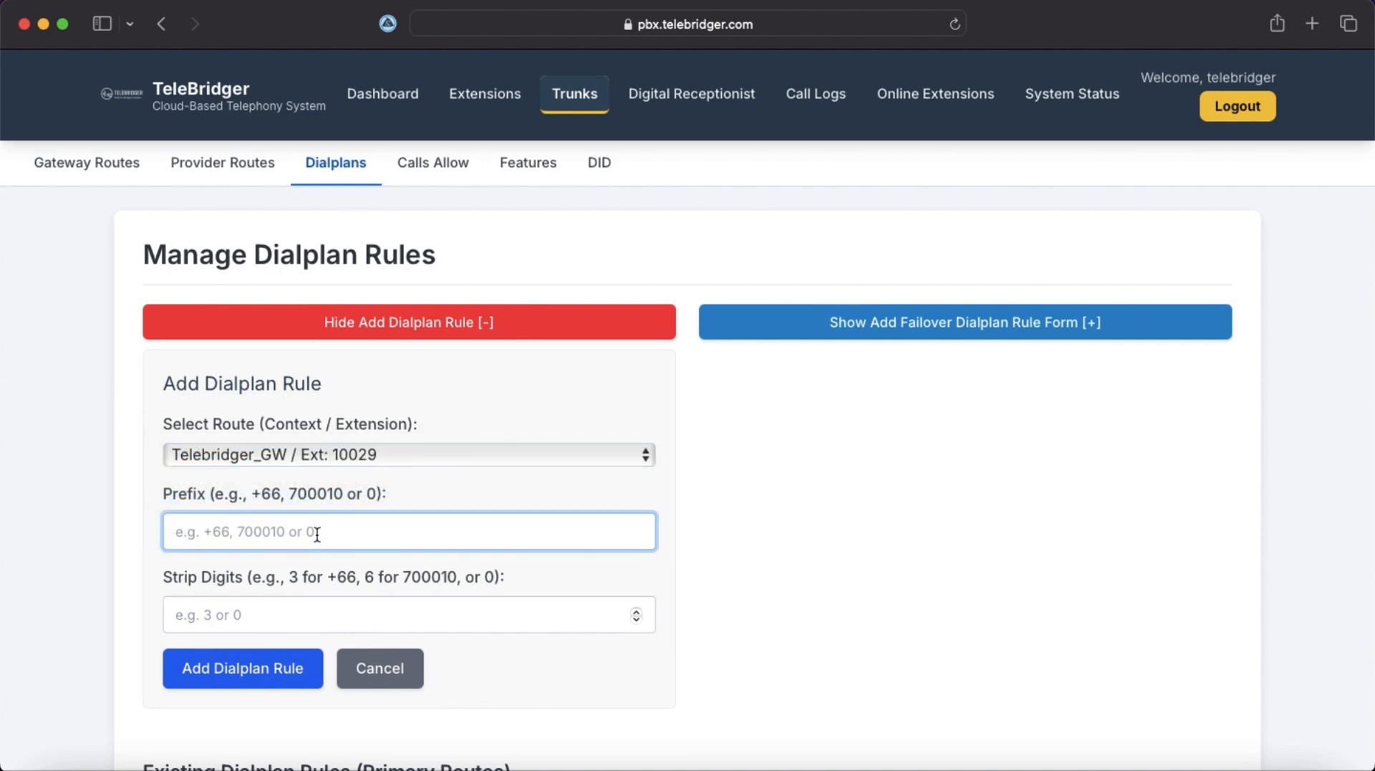
pyautogui.write('0')
pyautogui.click(289, 616)
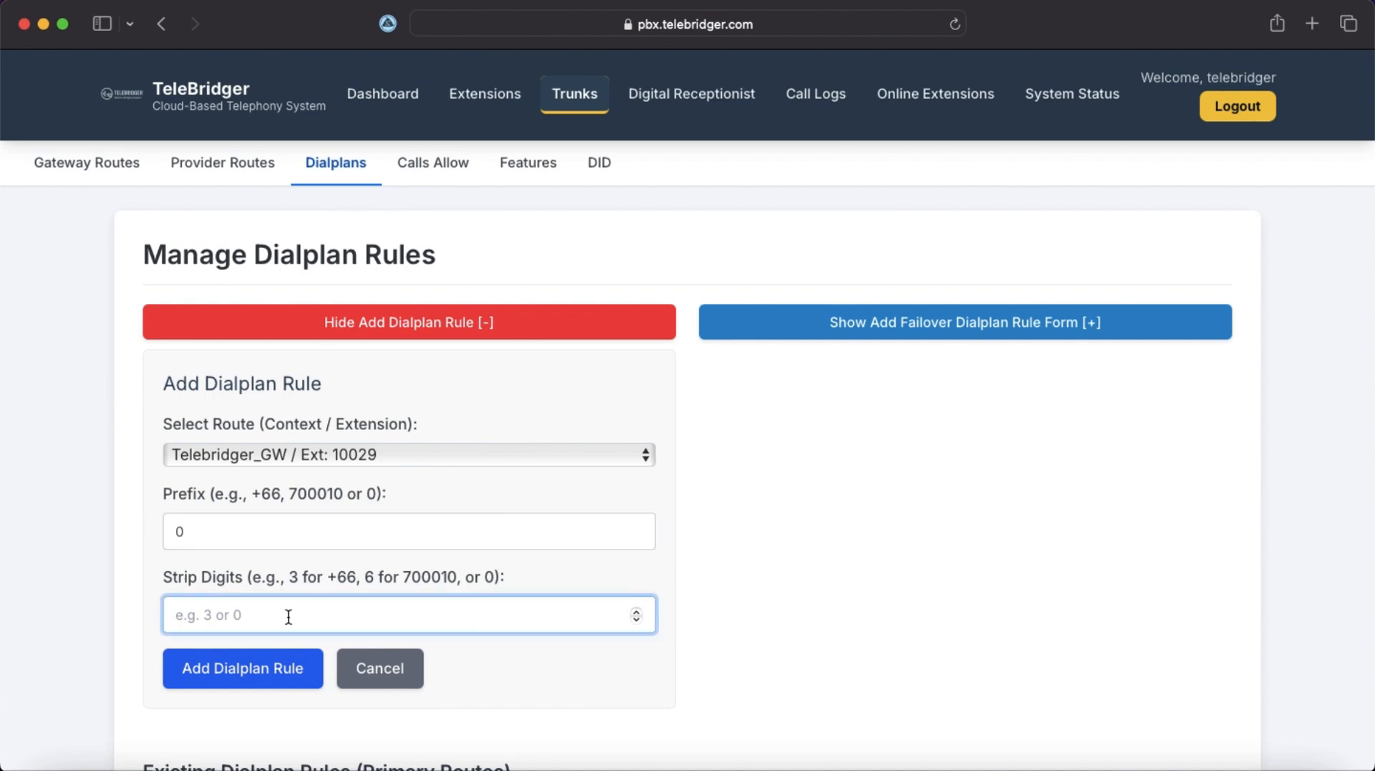
pyautogui.write('0')
pyautogui.click(223, 537)
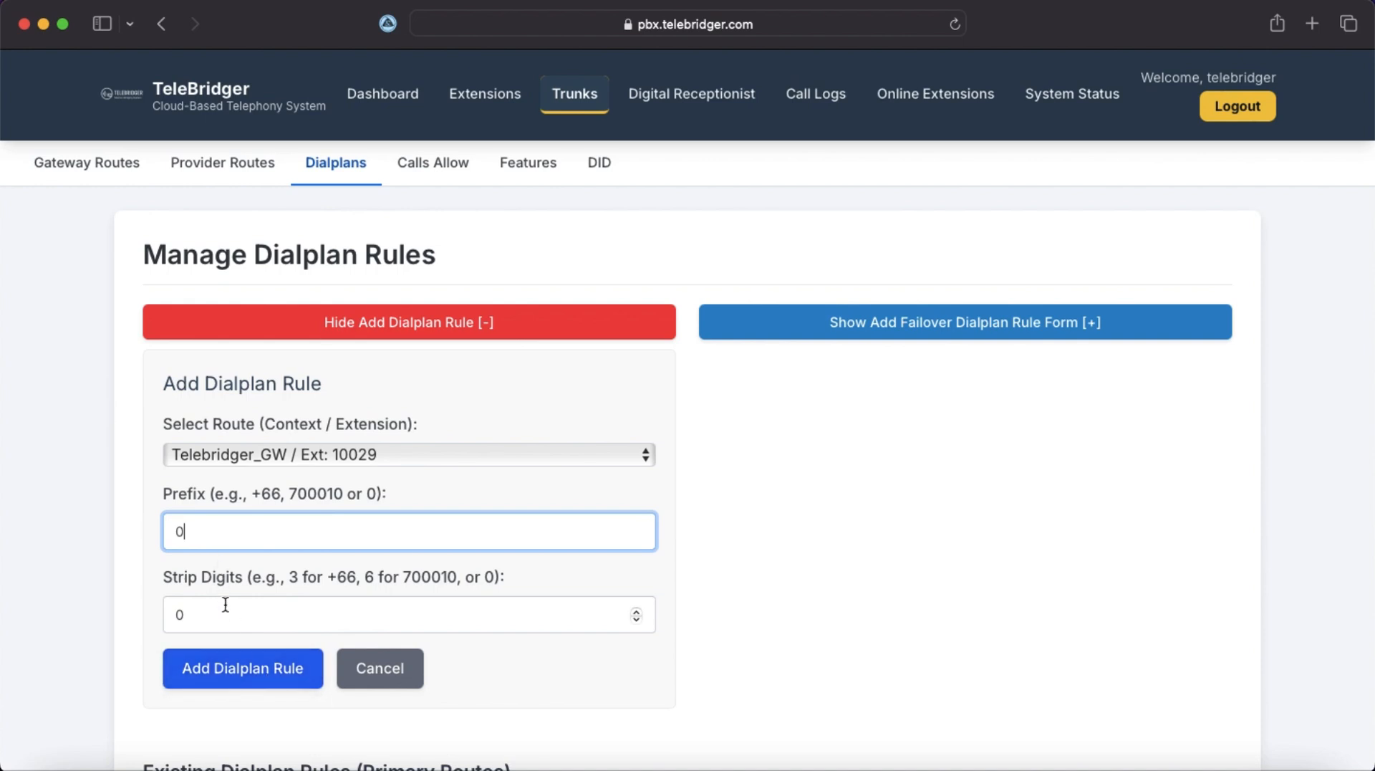
pyautogui.click(234, 671)
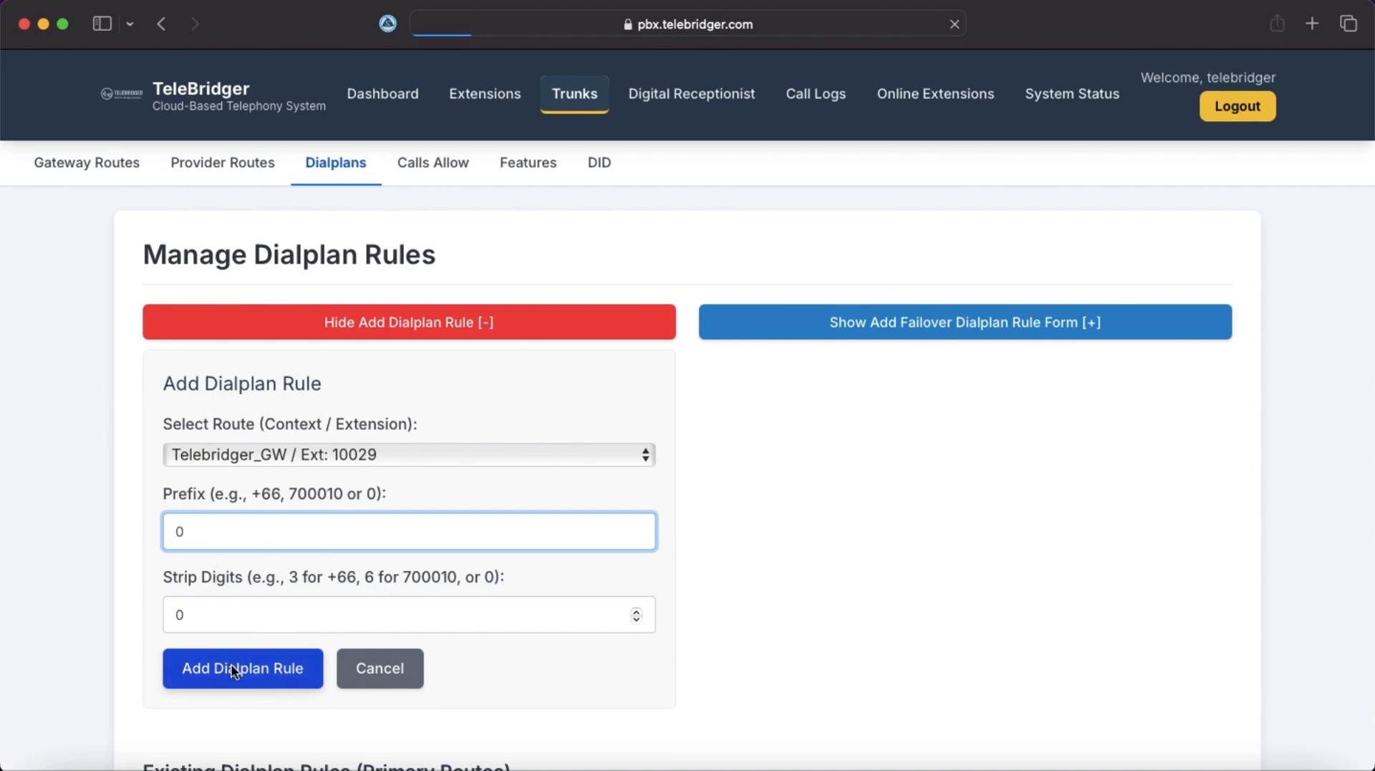
pyautogui.scroll(-1, 508, 557)
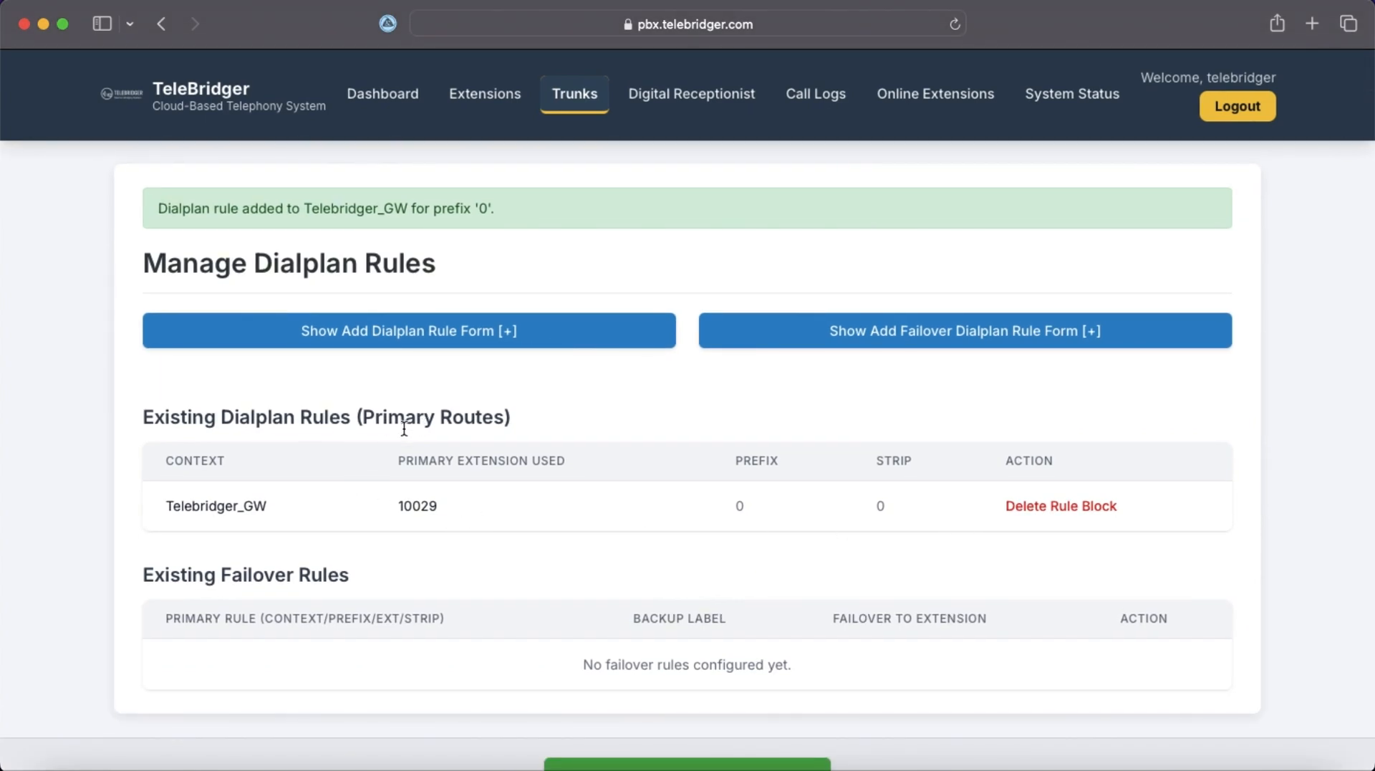
pyautogui.scroll(1, 697, 470)
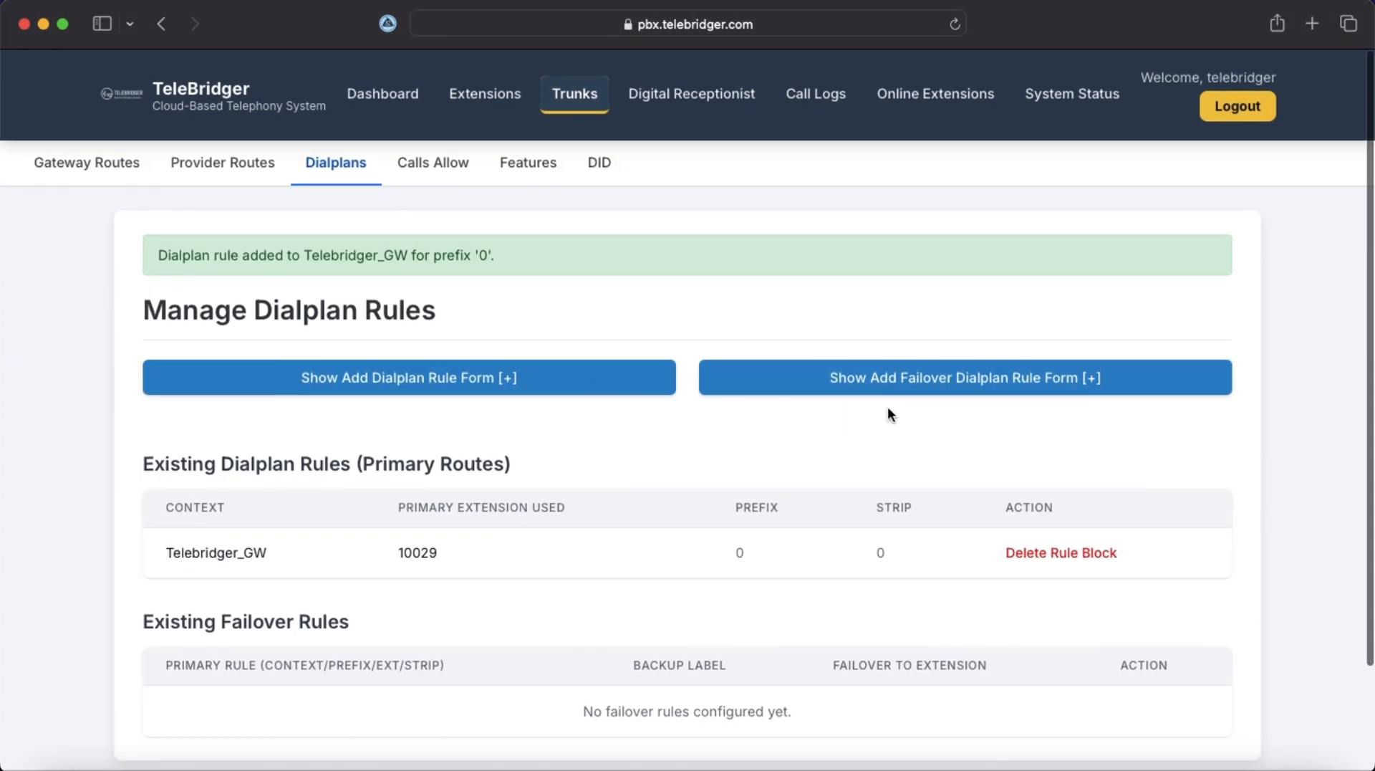
# Add a failover rule: primary 10029 rule (prefix 0, strip 0) backed up by extension 10028.
pyautogui.click(960, 381)
pyautogui.scroll(-4, 841, 471)
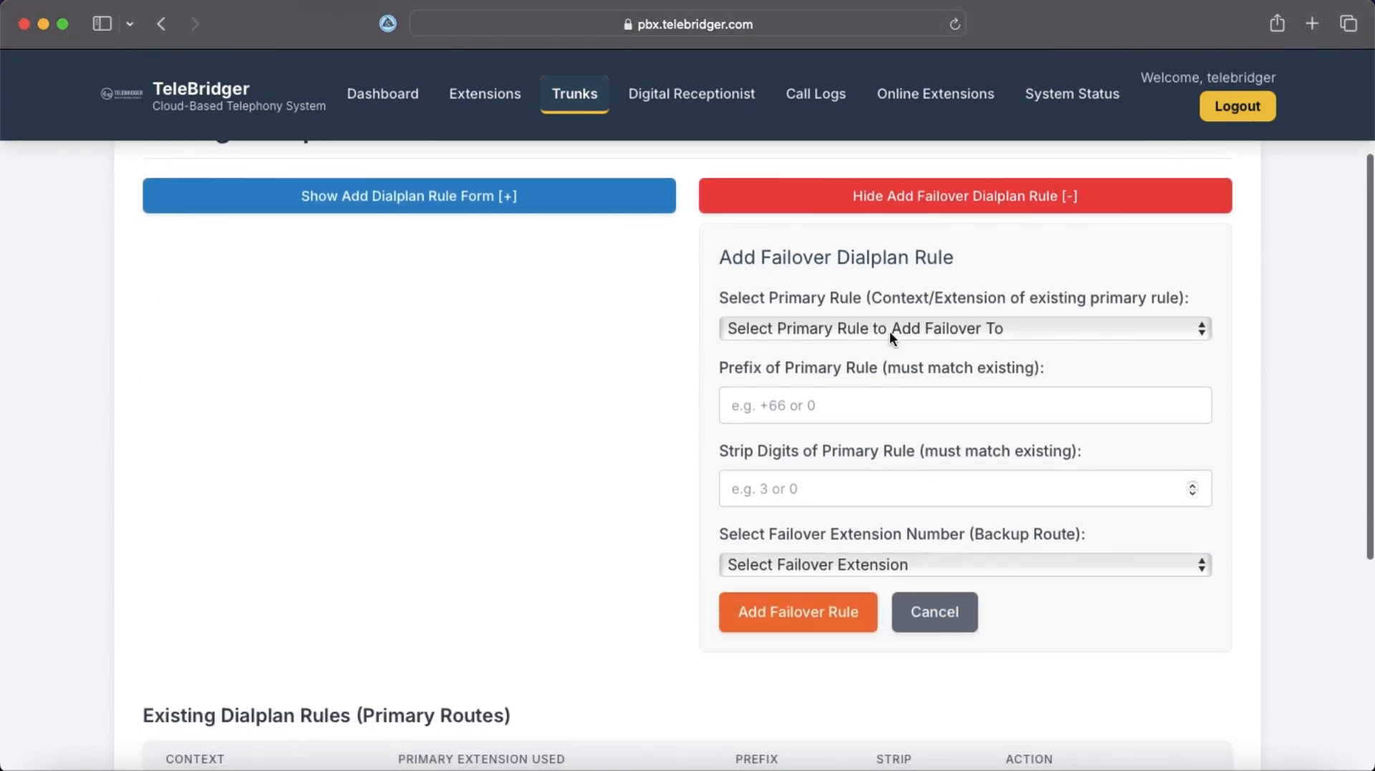
pyautogui.click(890, 335)
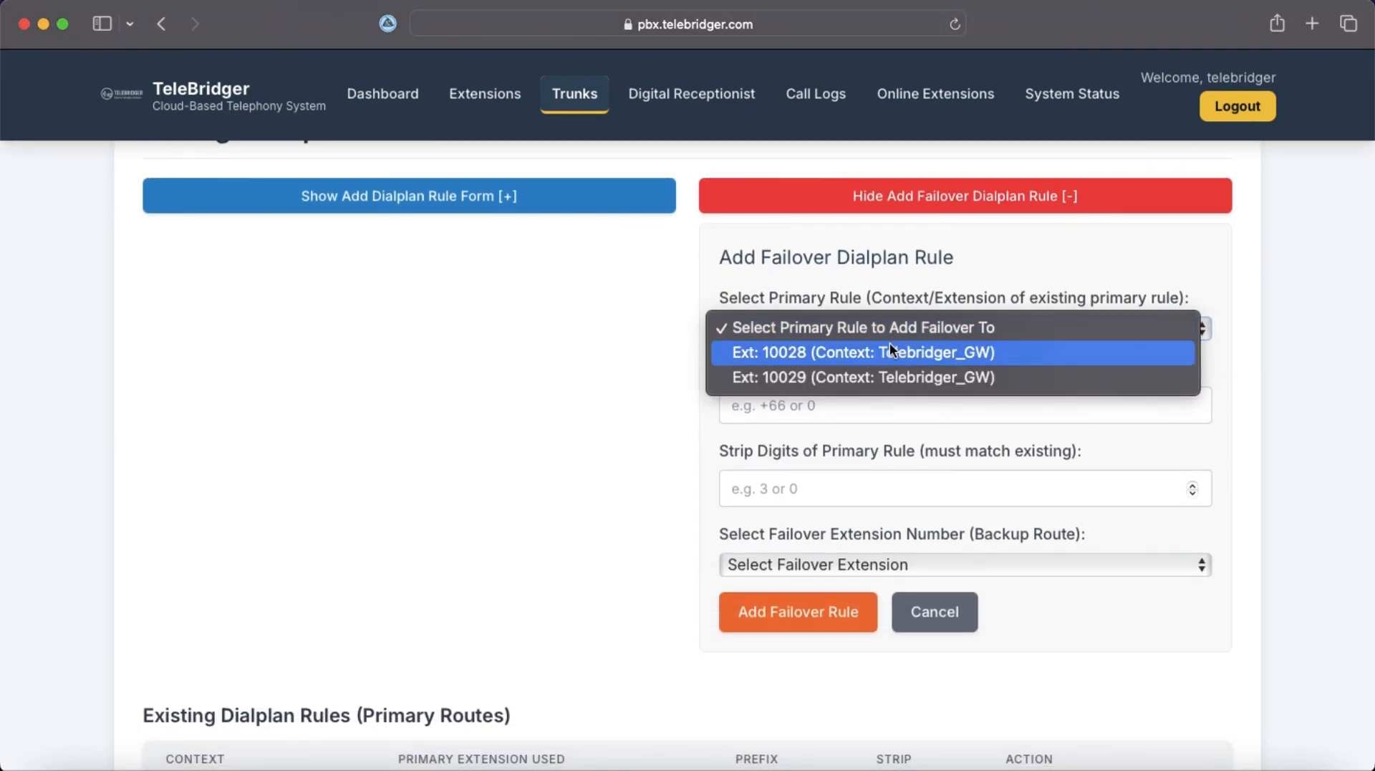
pyautogui.click(891, 372)
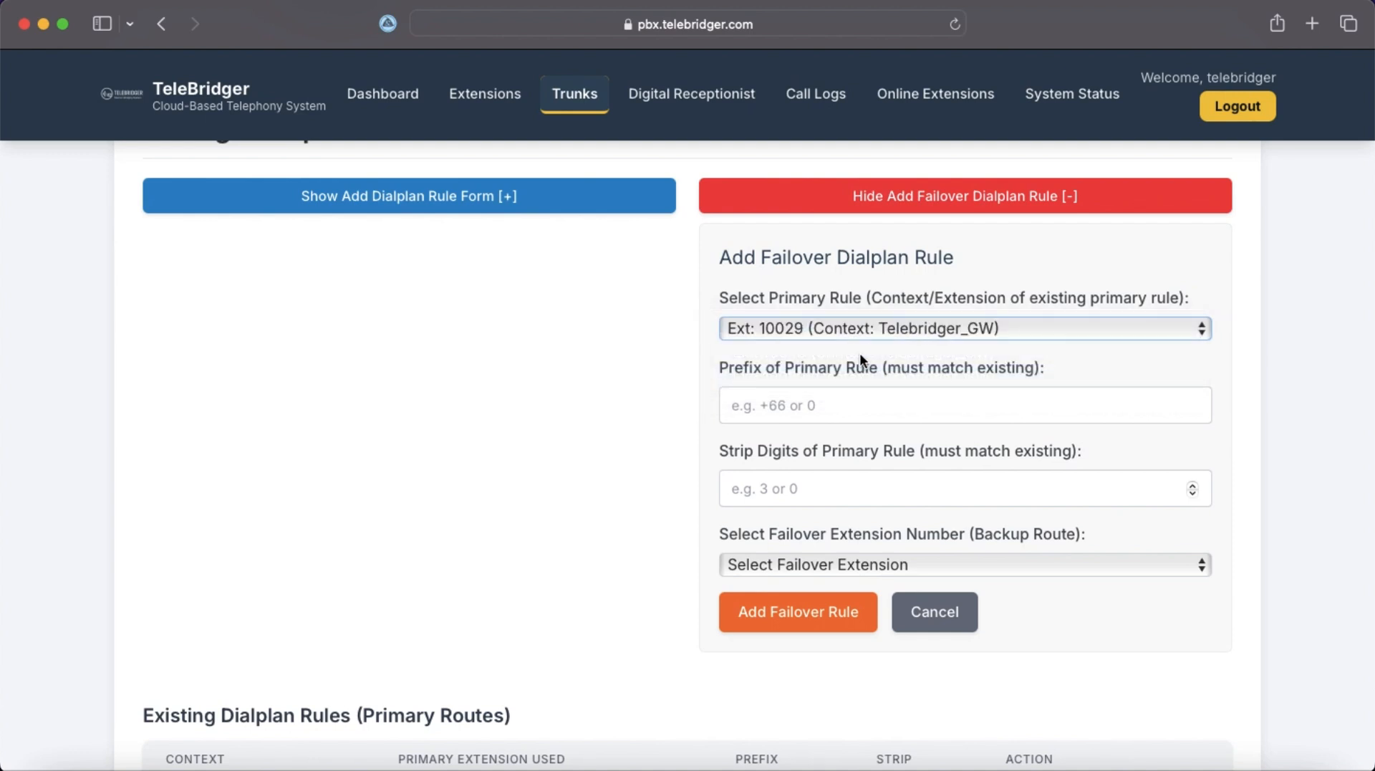
pyautogui.click(832, 412)
pyautogui.write('0')
pyautogui.click(812, 493)
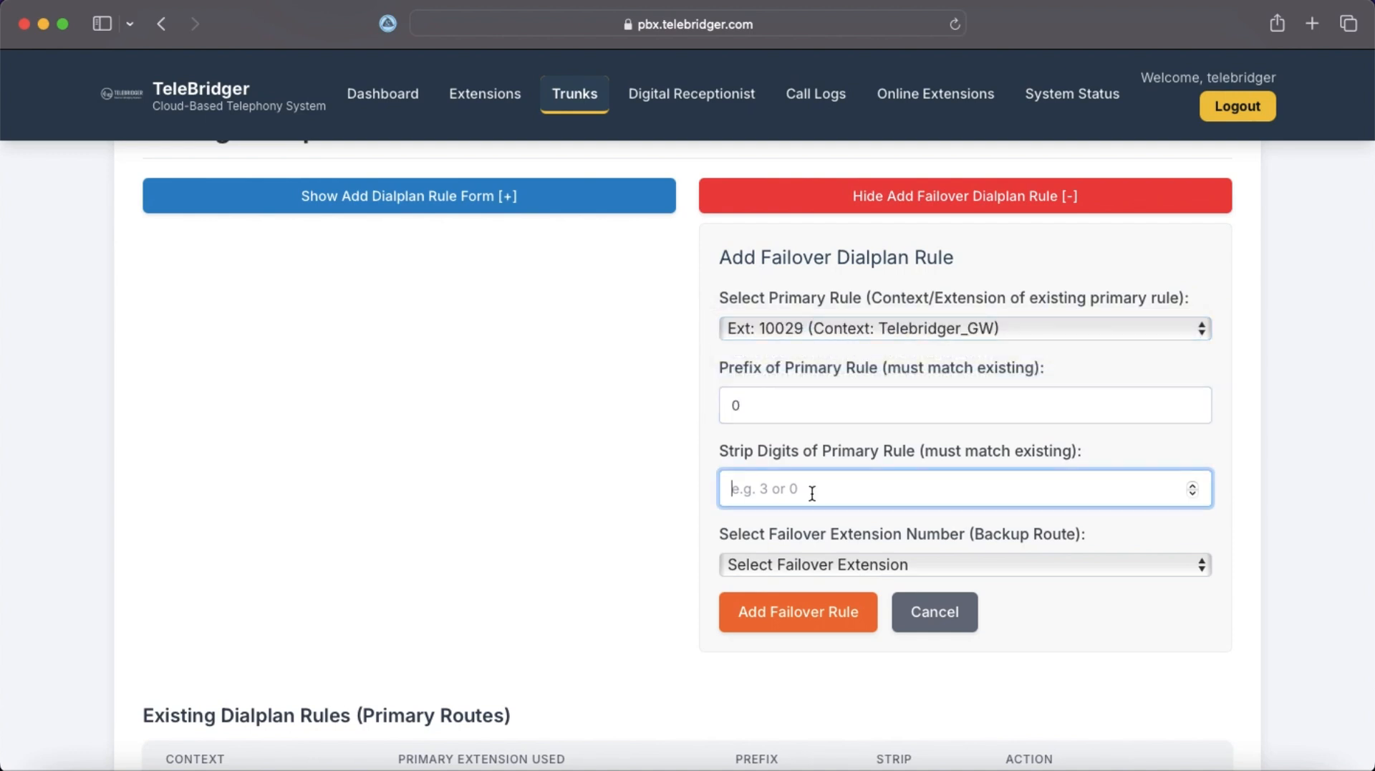
pyautogui.write('0')
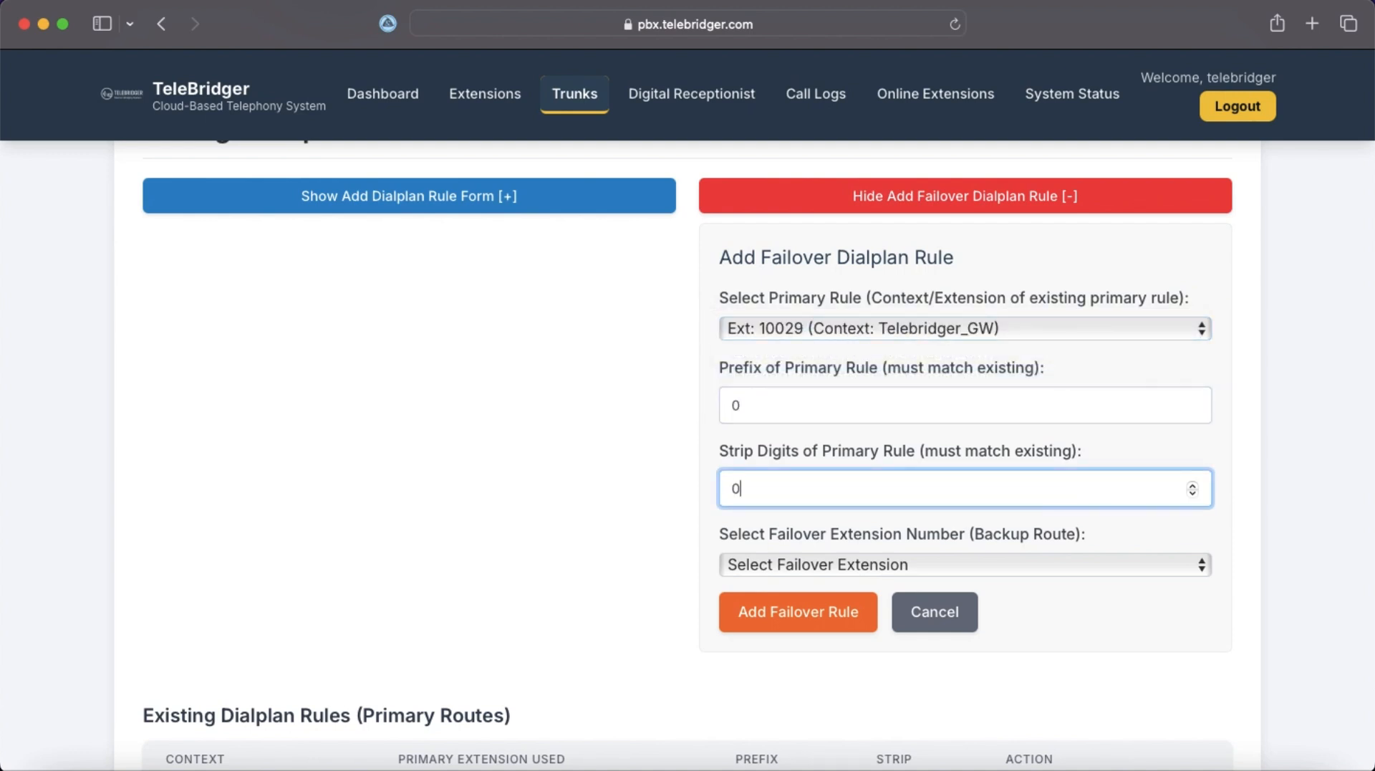
pyautogui.click(834, 565)
pyautogui.click(783, 587)
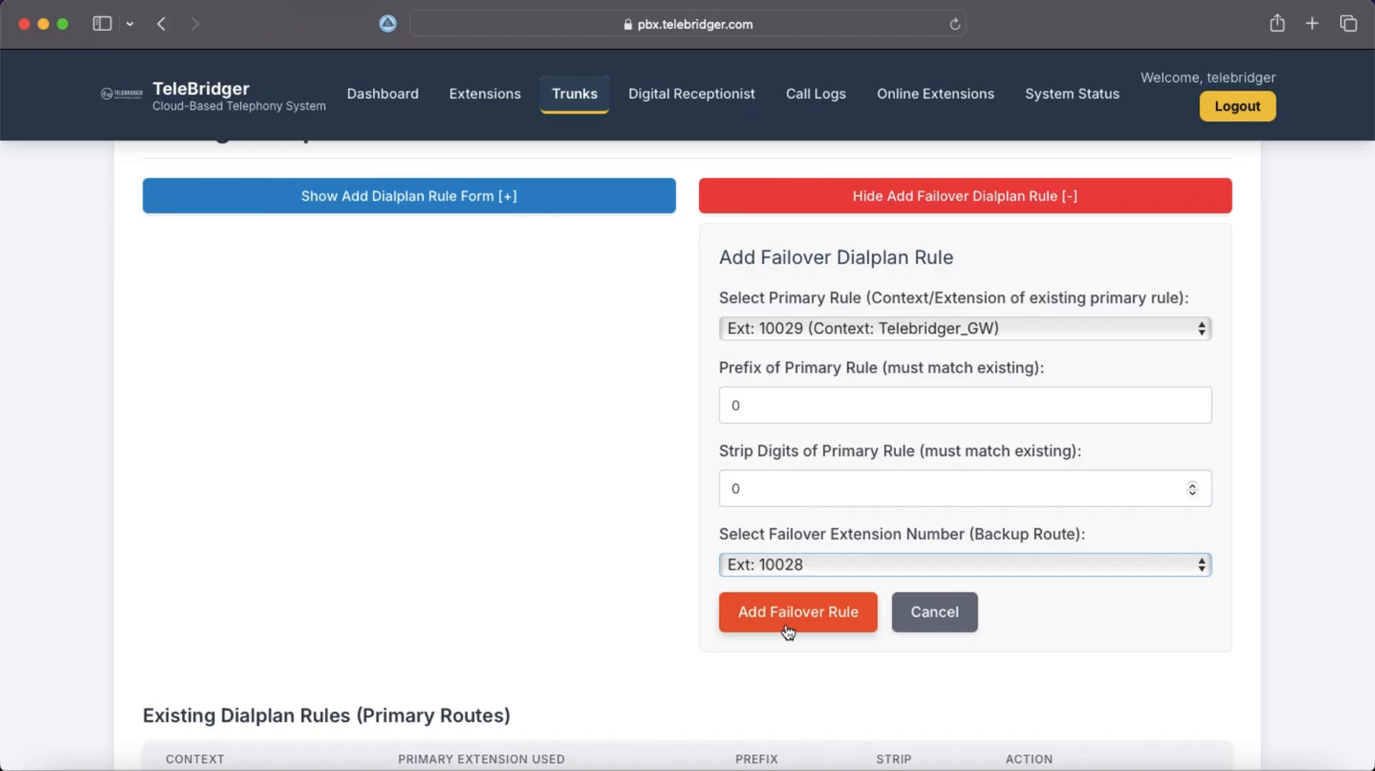
pyautogui.click(786, 623)
# Apply and confirm the dialplan configuration changes.
pyautogui.scroll(-3, 776, 616)
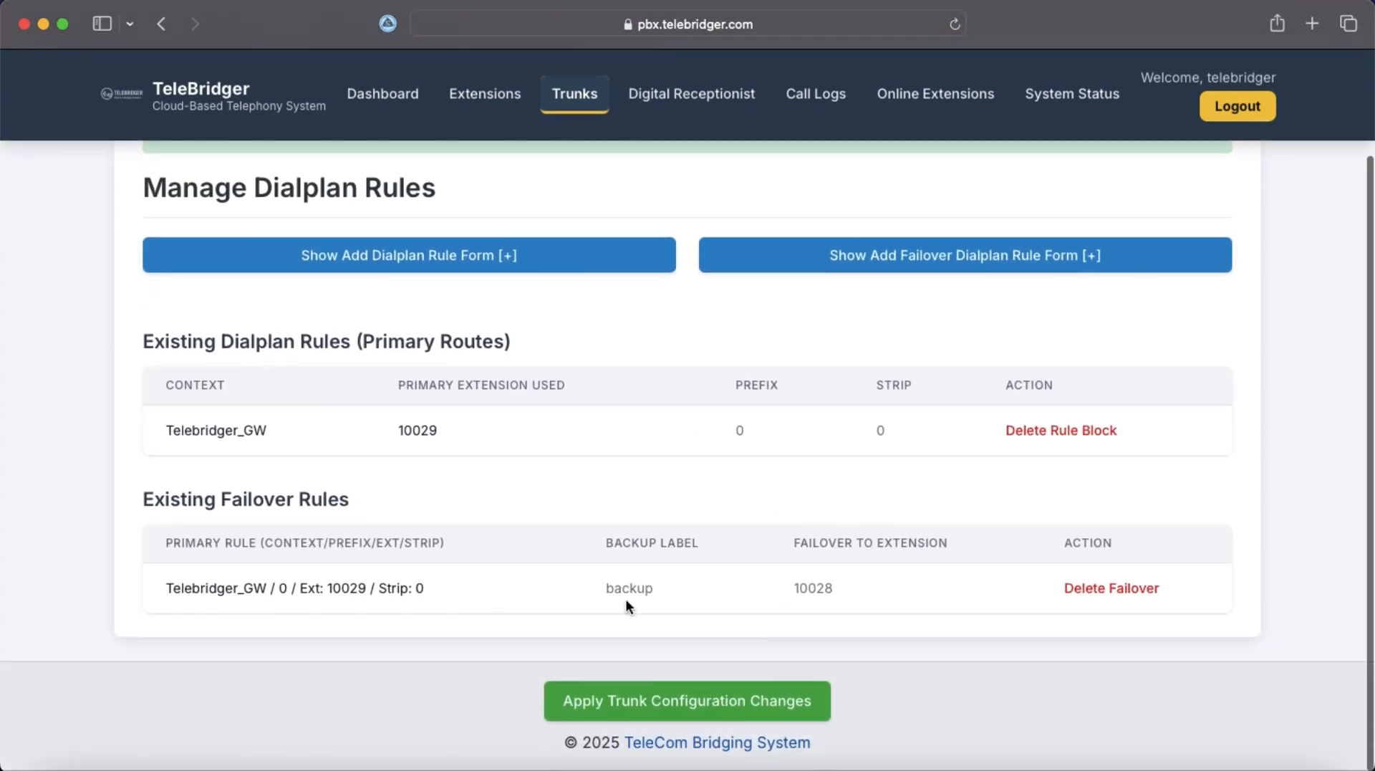
pyautogui.click(688, 702)
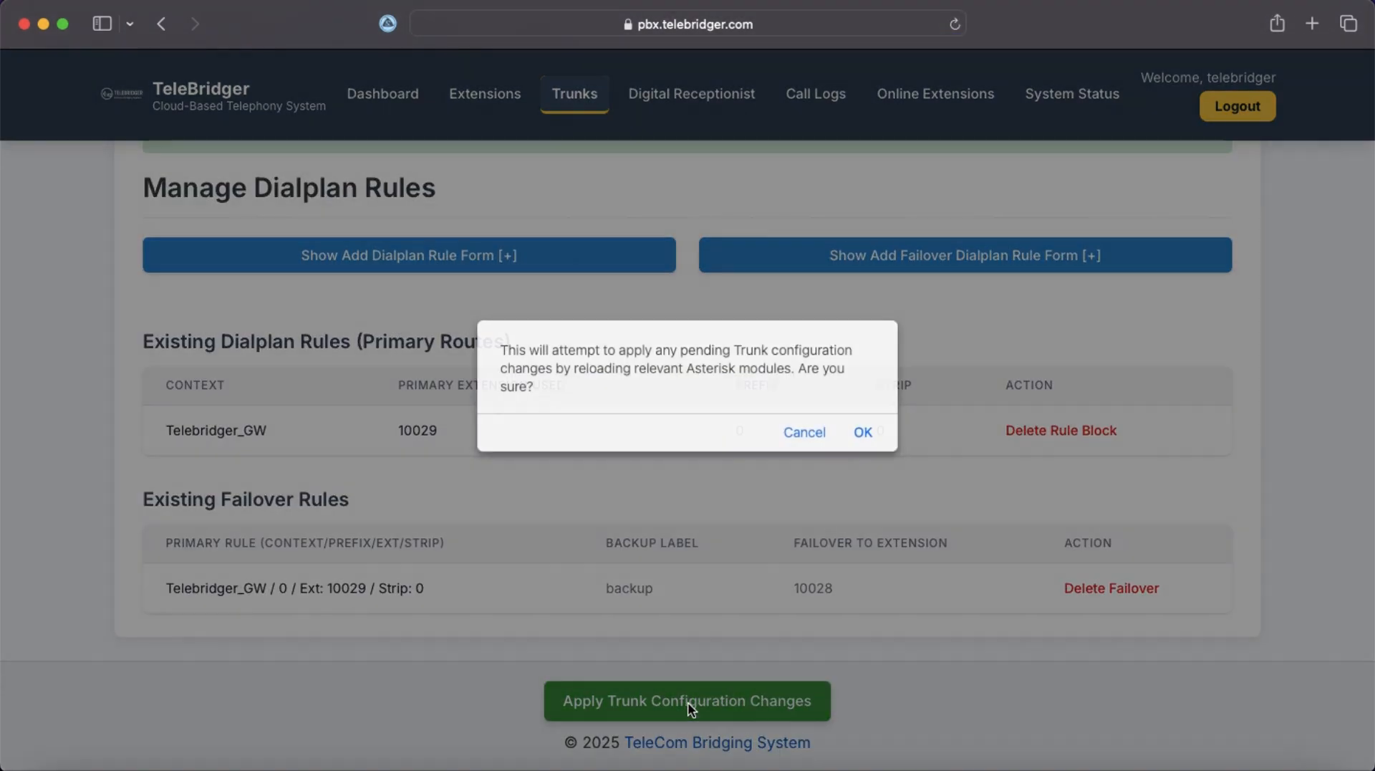
pyautogui.click(862, 434)
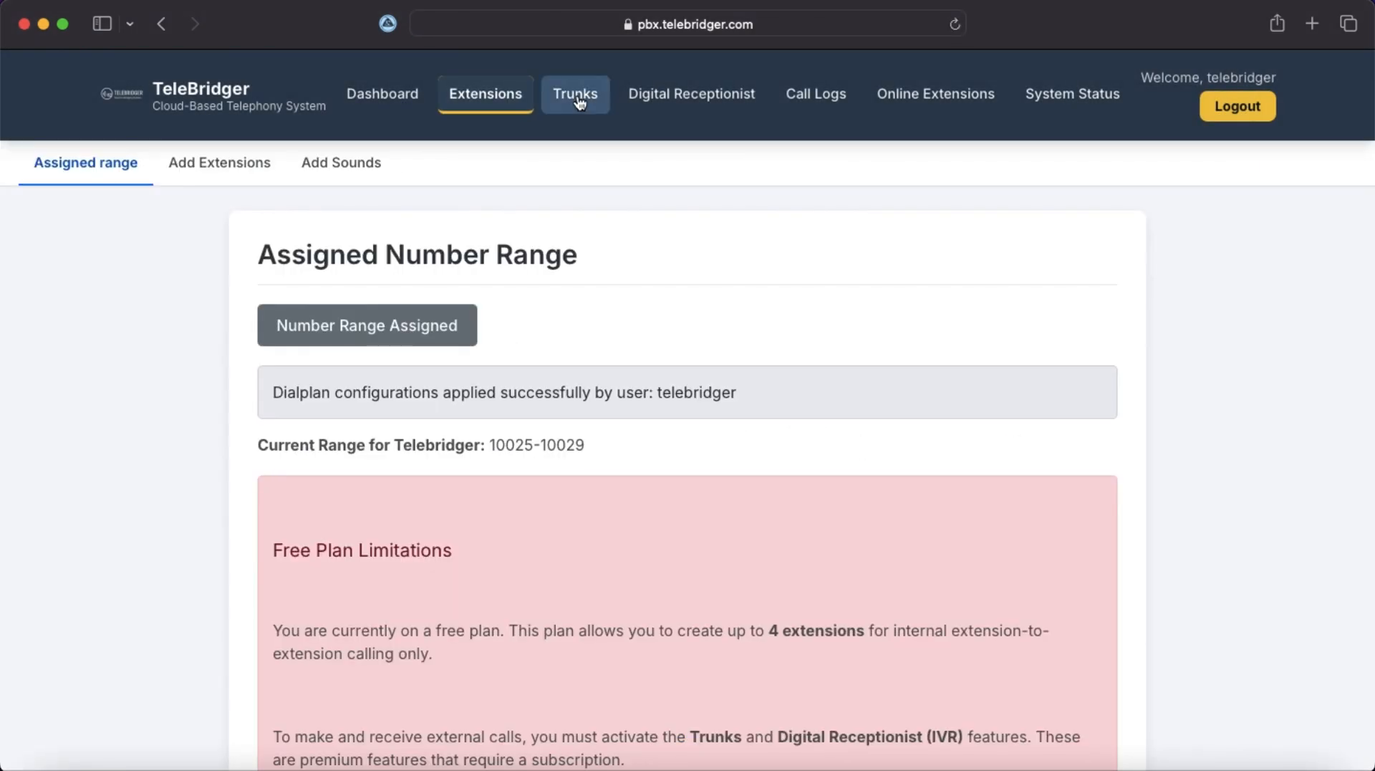
# In Trunks > Calls Allow, tick extension 10025 and add it as allowed.
pyautogui.click(579, 100)
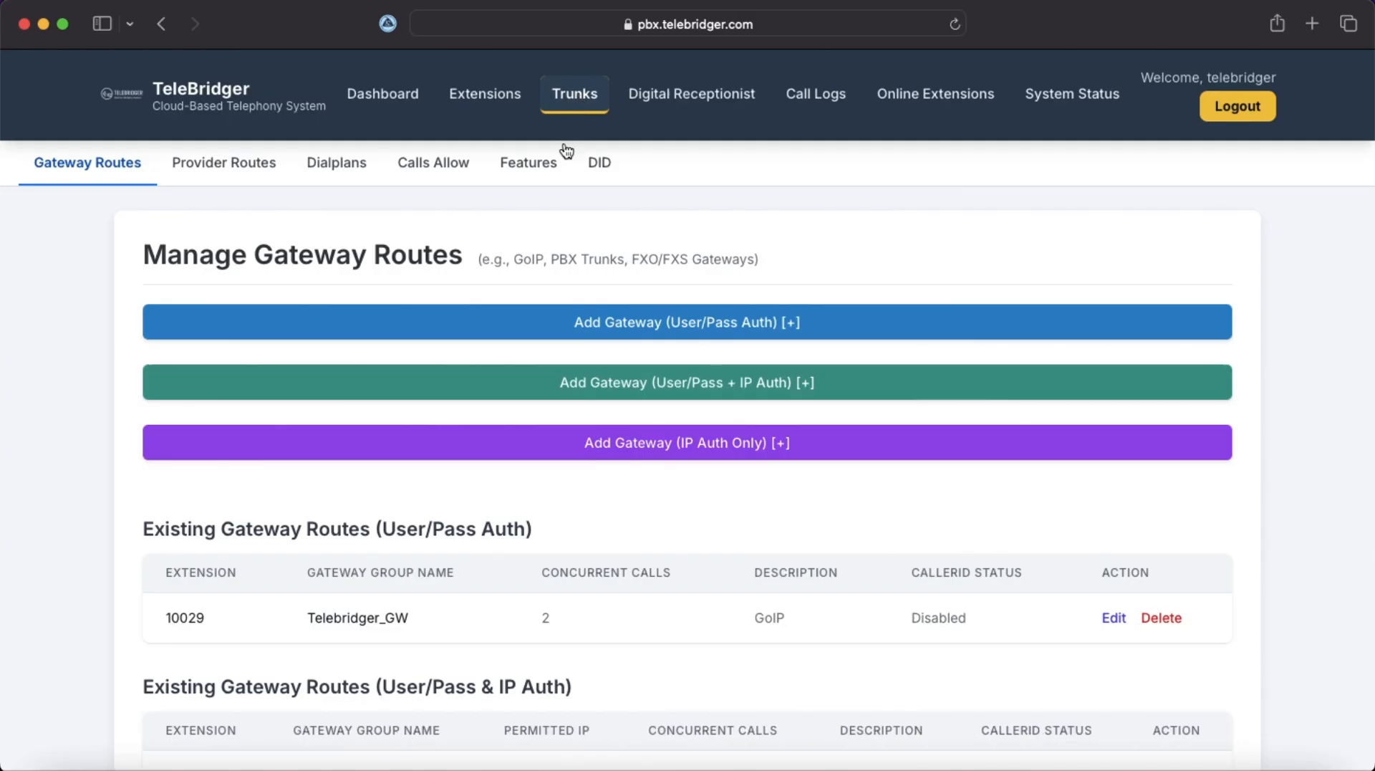
pyautogui.click(440, 172)
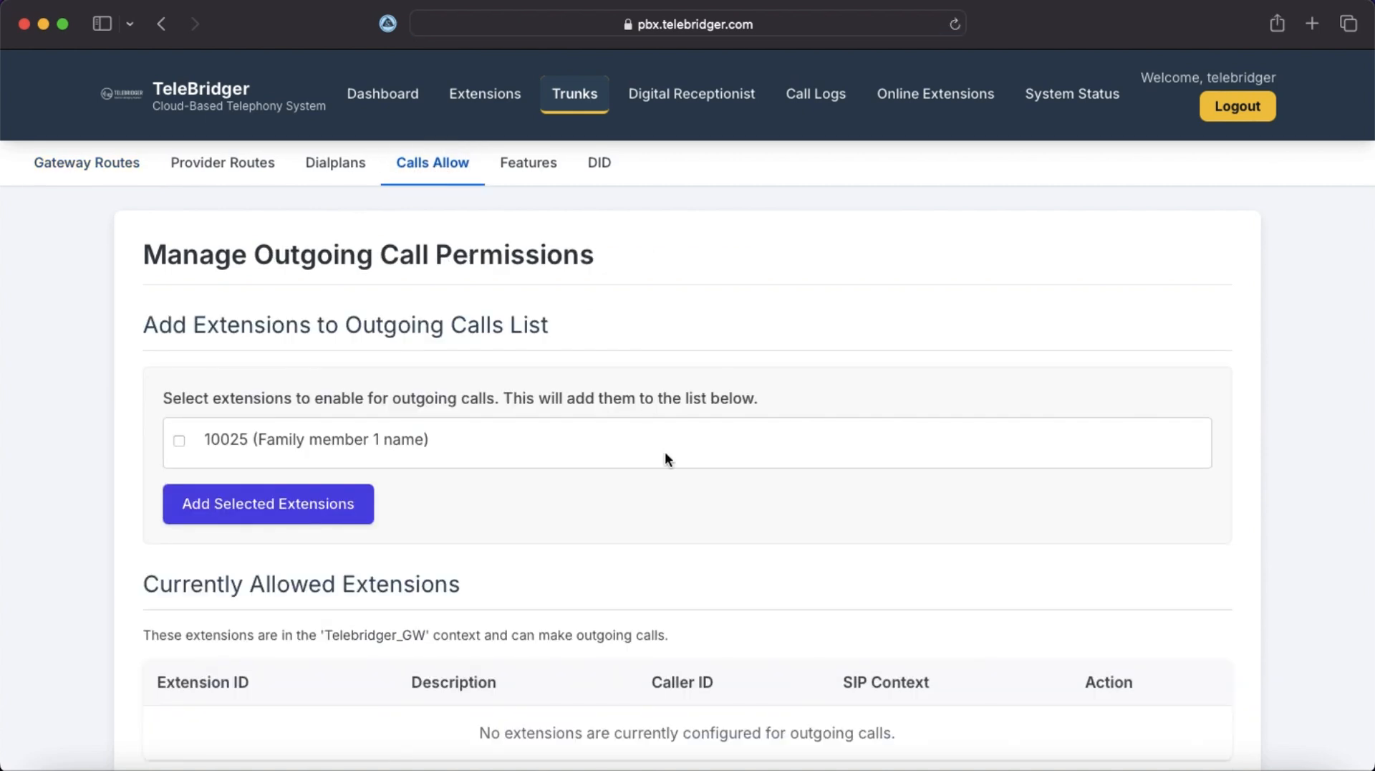
pyautogui.scroll(-1, 665, 459)
pyautogui.scroll(-3, 665, 451)
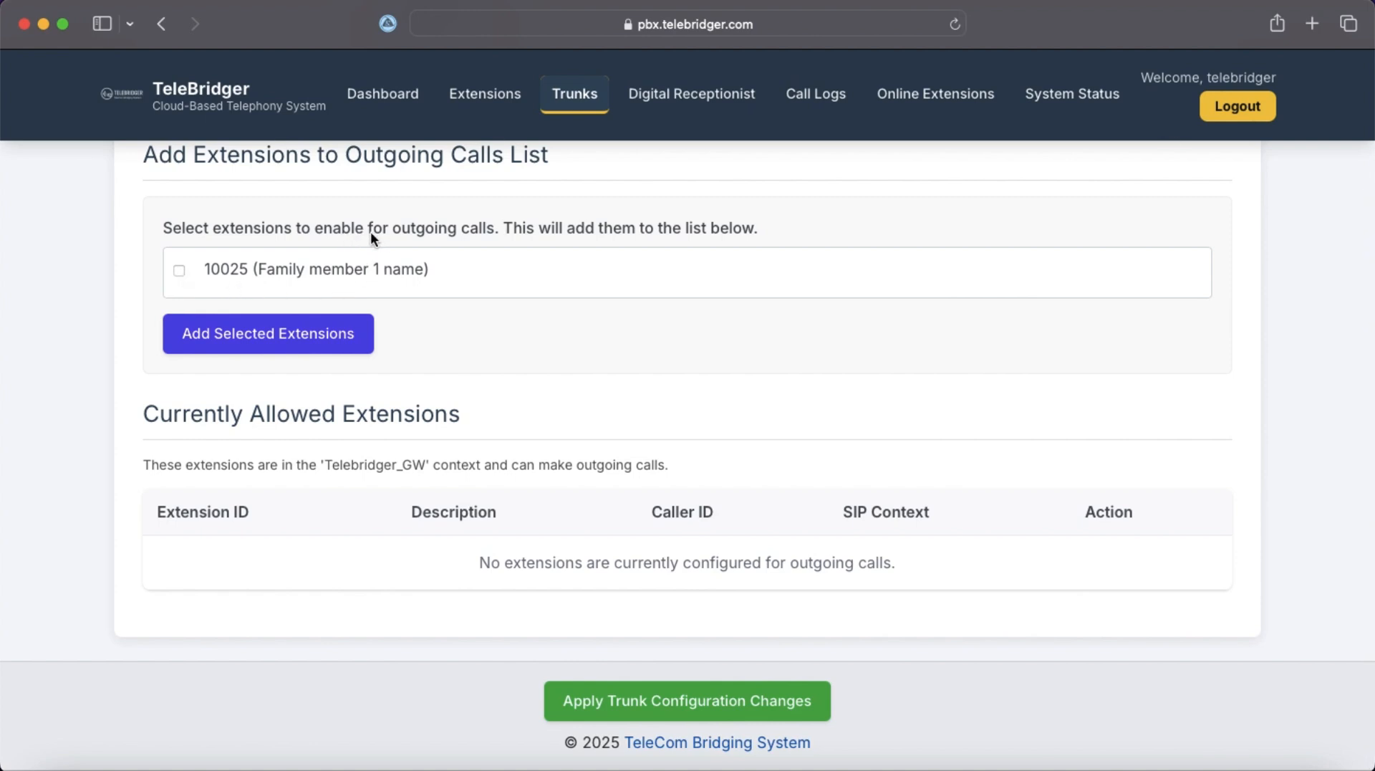
pyautogui.click(179, 270)
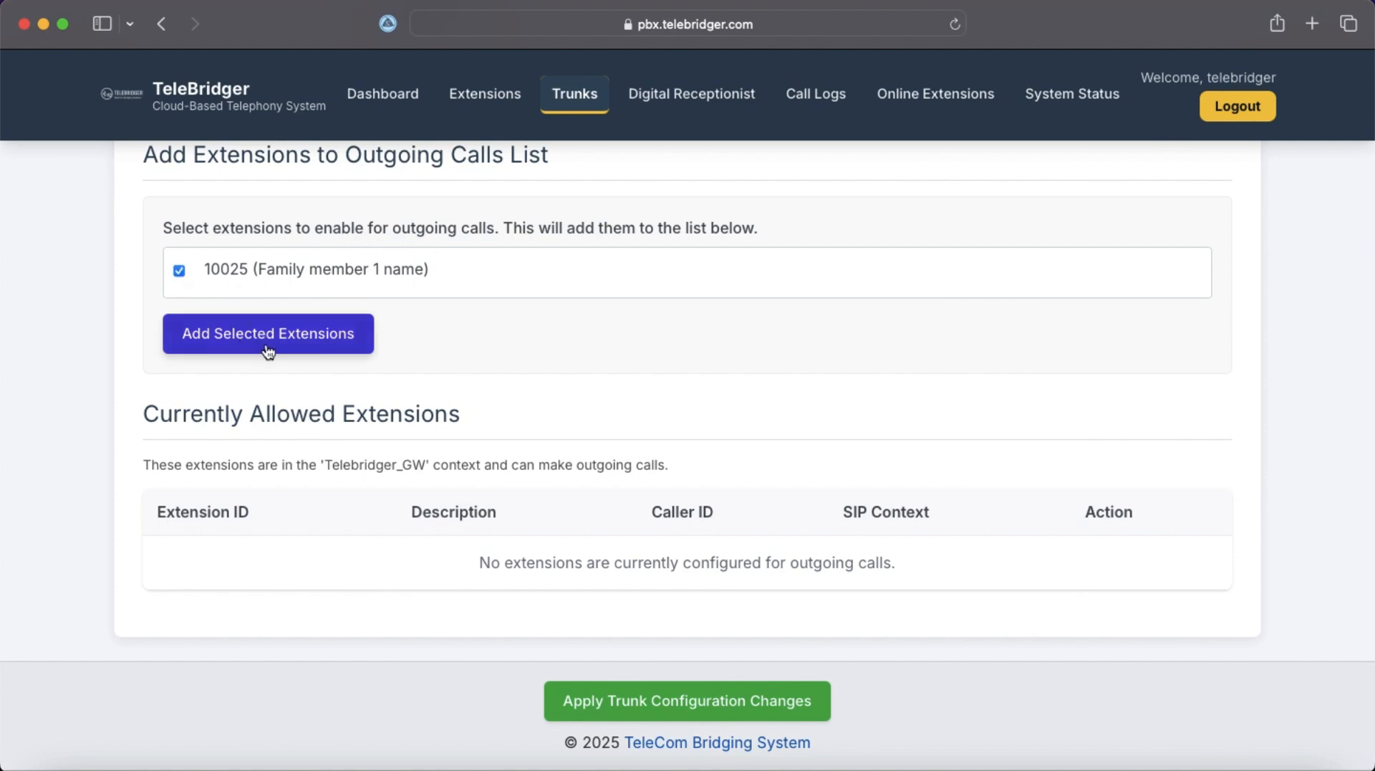
pyautogui.click(252, 343)
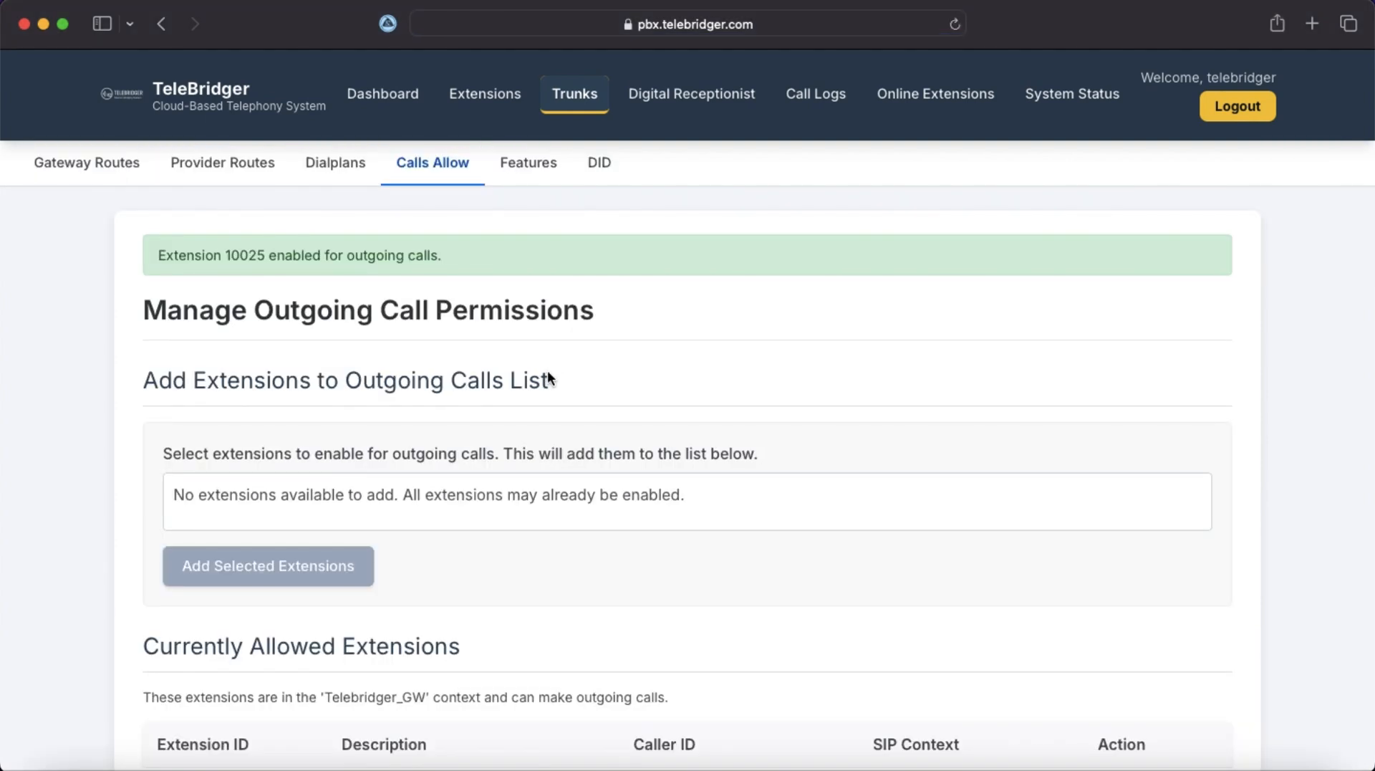
pyautogui.scroll(-3, 549, 372)
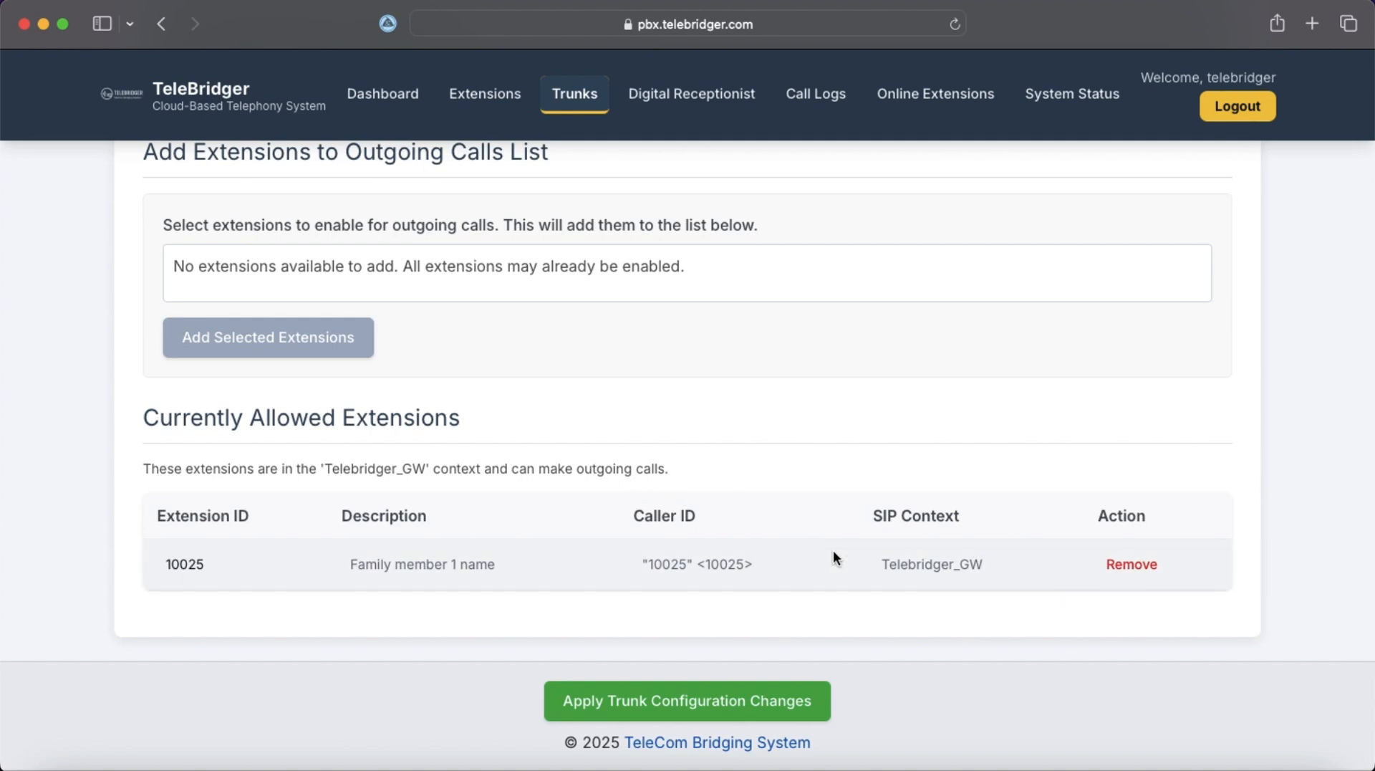
# Apply and confirm the outgoing-call permission changes, then return to Trunks.
pyautogui.click(706, 706)
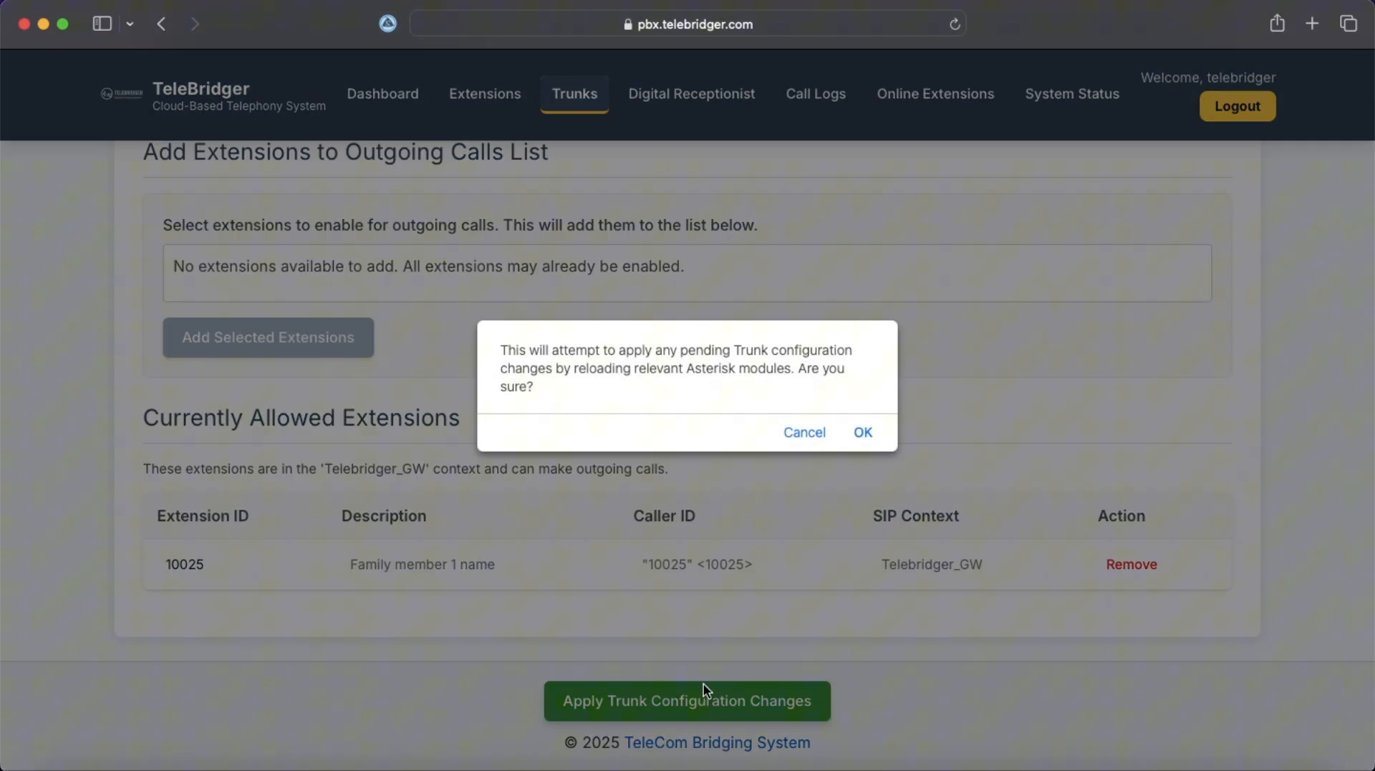
pyautogui.click(862, 434)
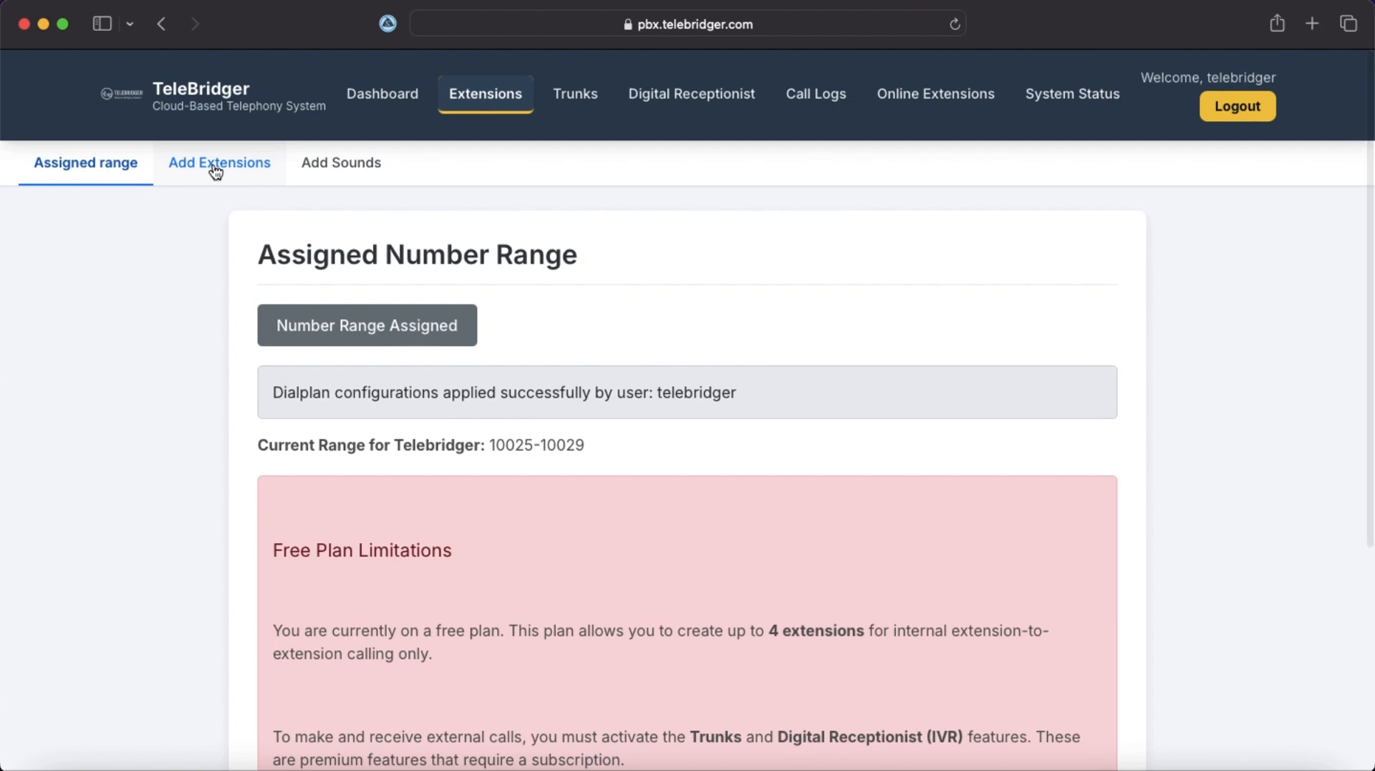
pyautogui.click(571, 93)
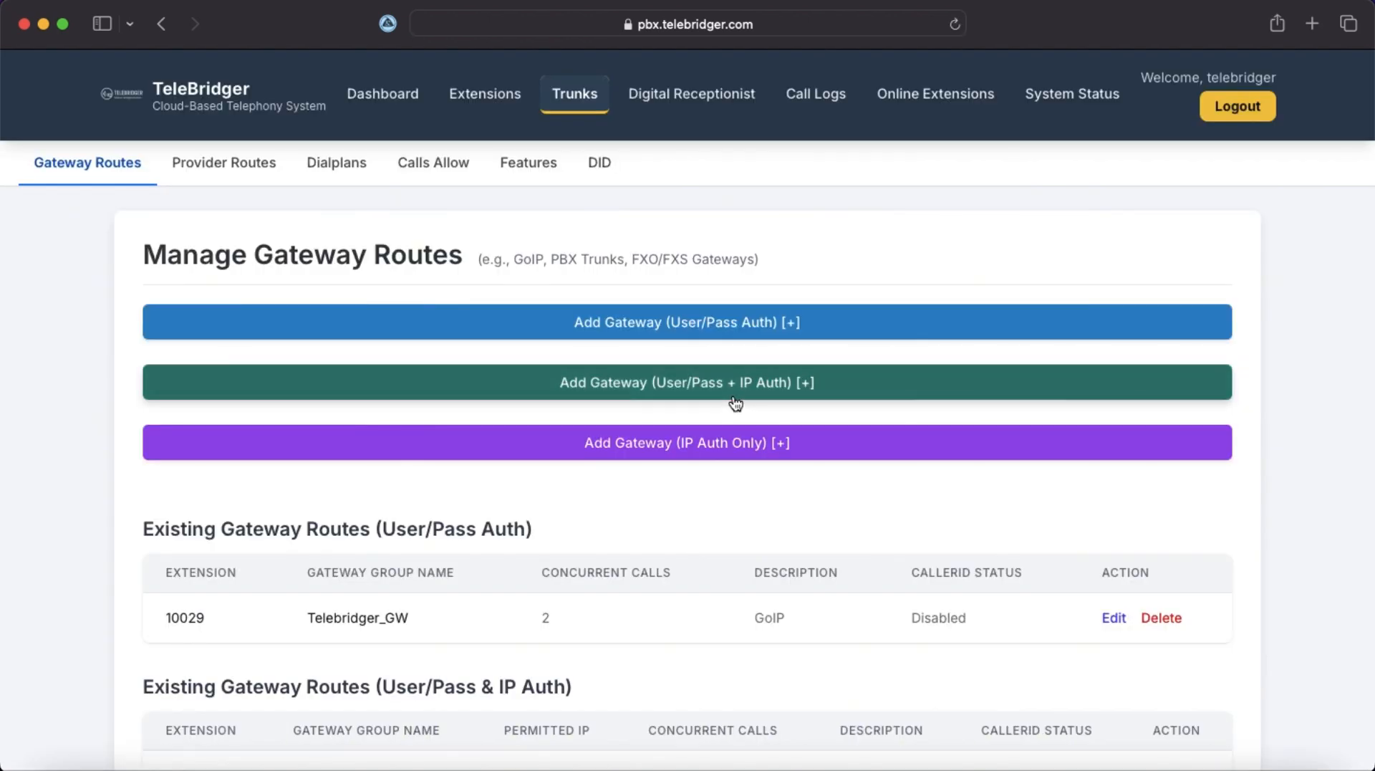
# In Trunks > Features, expand Call Forwarding and select extension 10025.
pyautogui.click(545, 167)
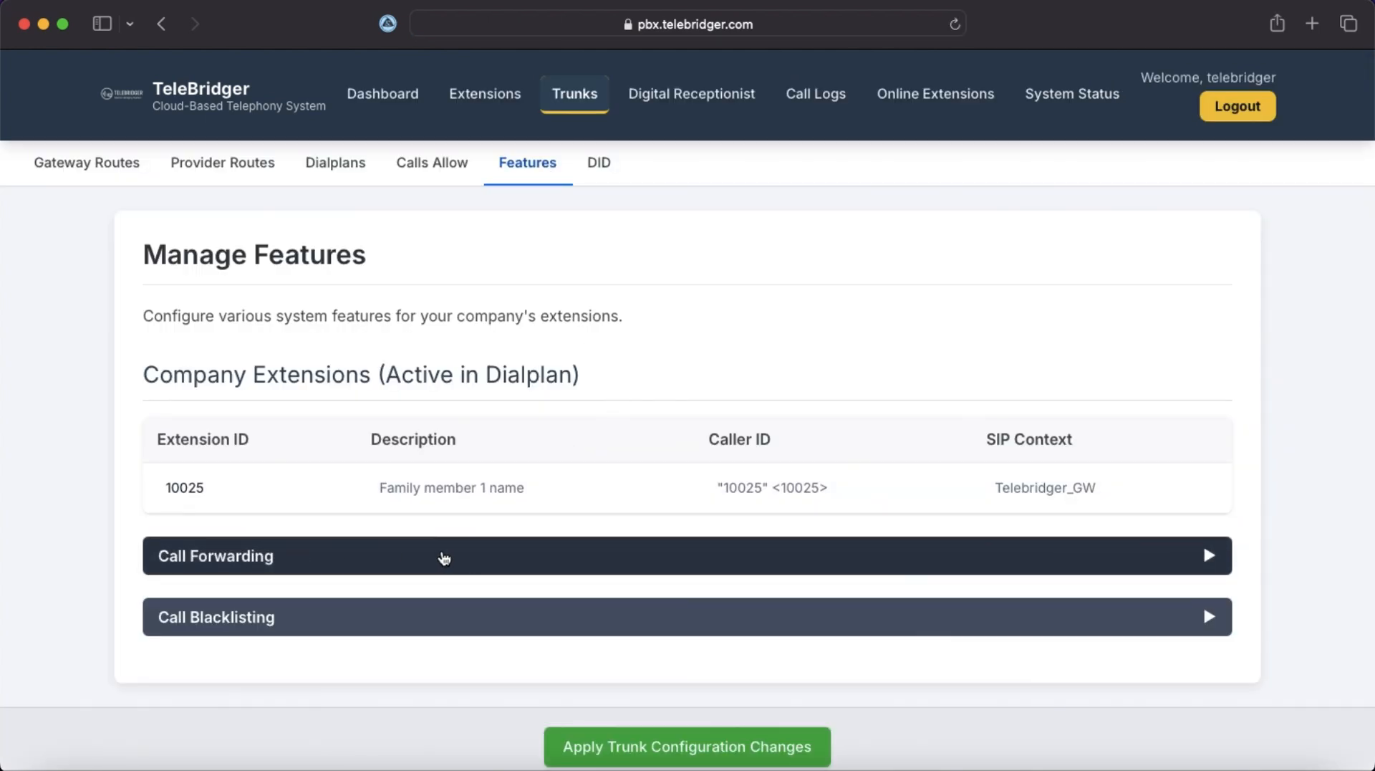
pyautogui.scroll(-1, 931, 562)
pyautogui.click(1172, 510)
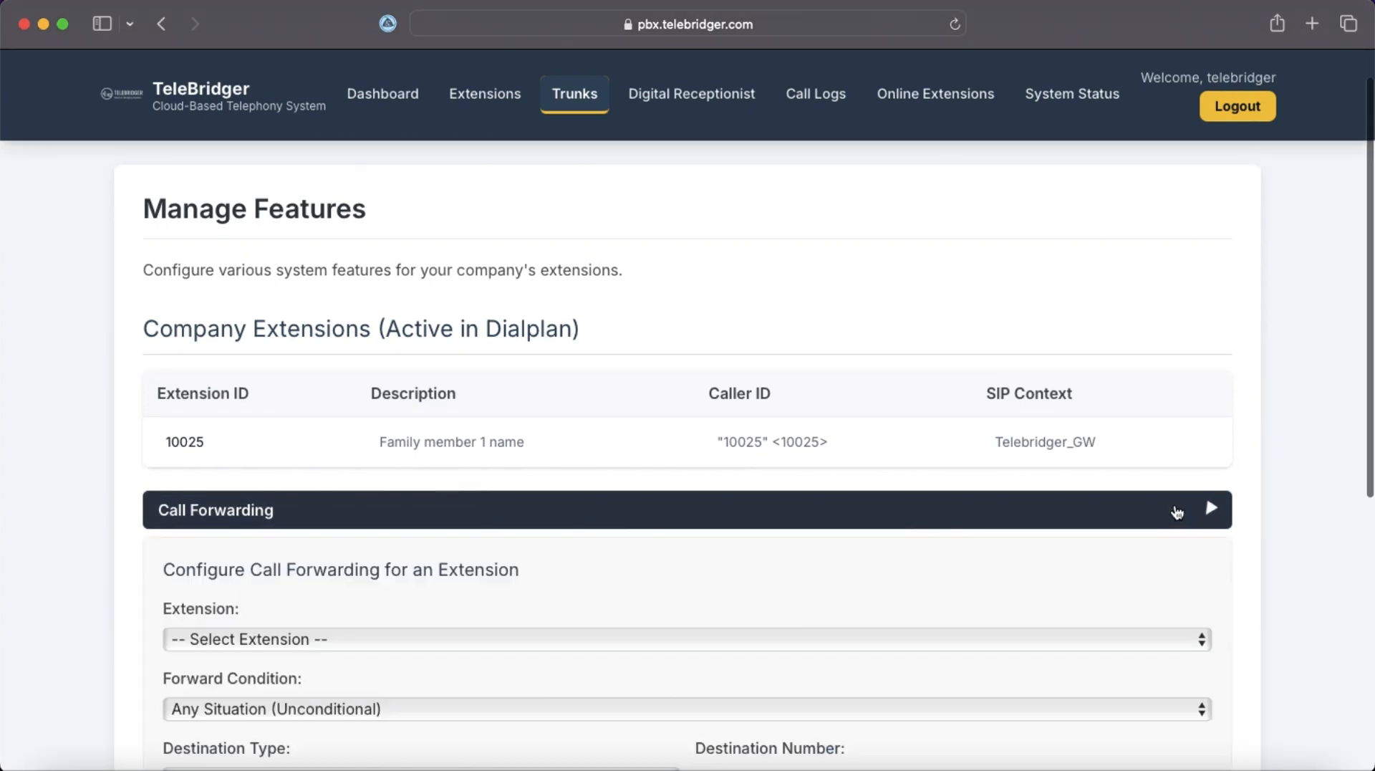
pyautogui.scroll(-3, 790, 581)
pyautogui.scroll(3, 791, 582)
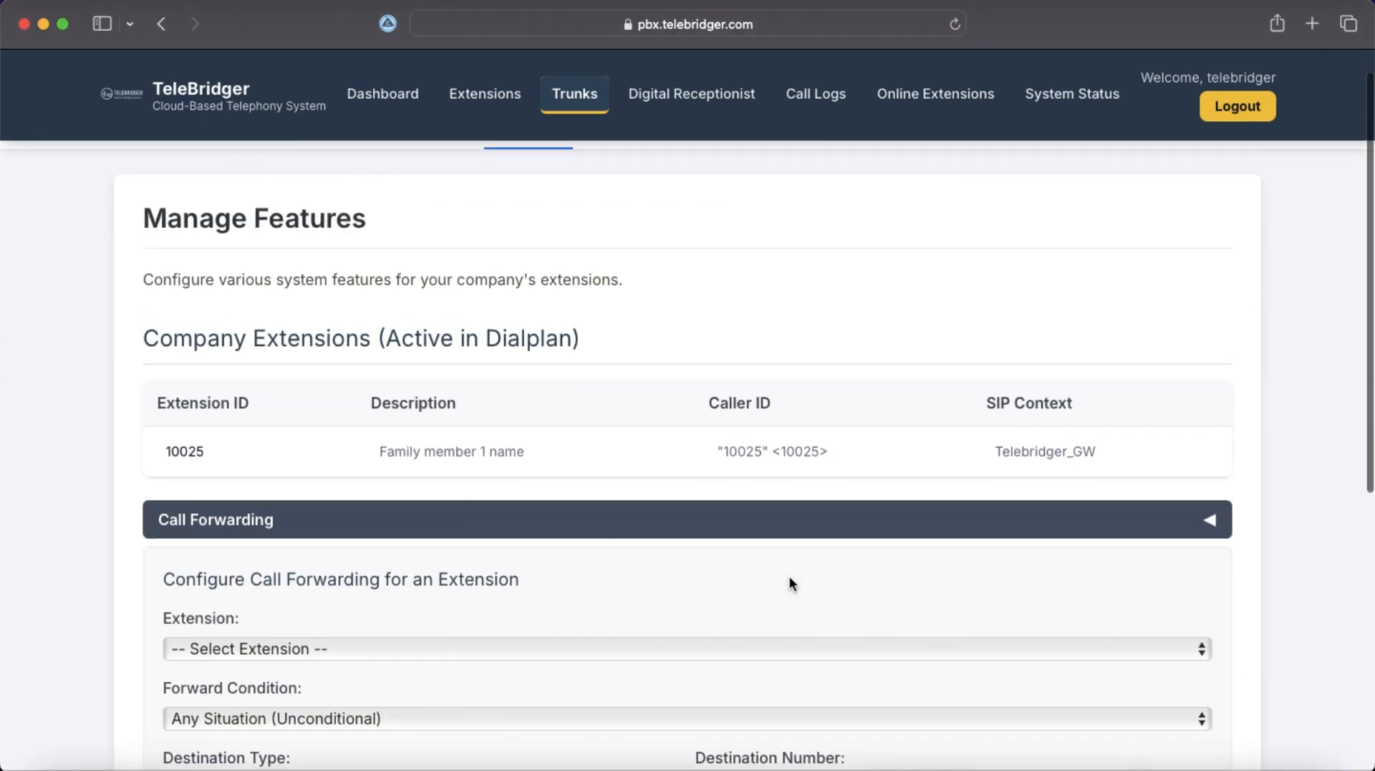
pyautogui.scroll(-2, 790, 582)
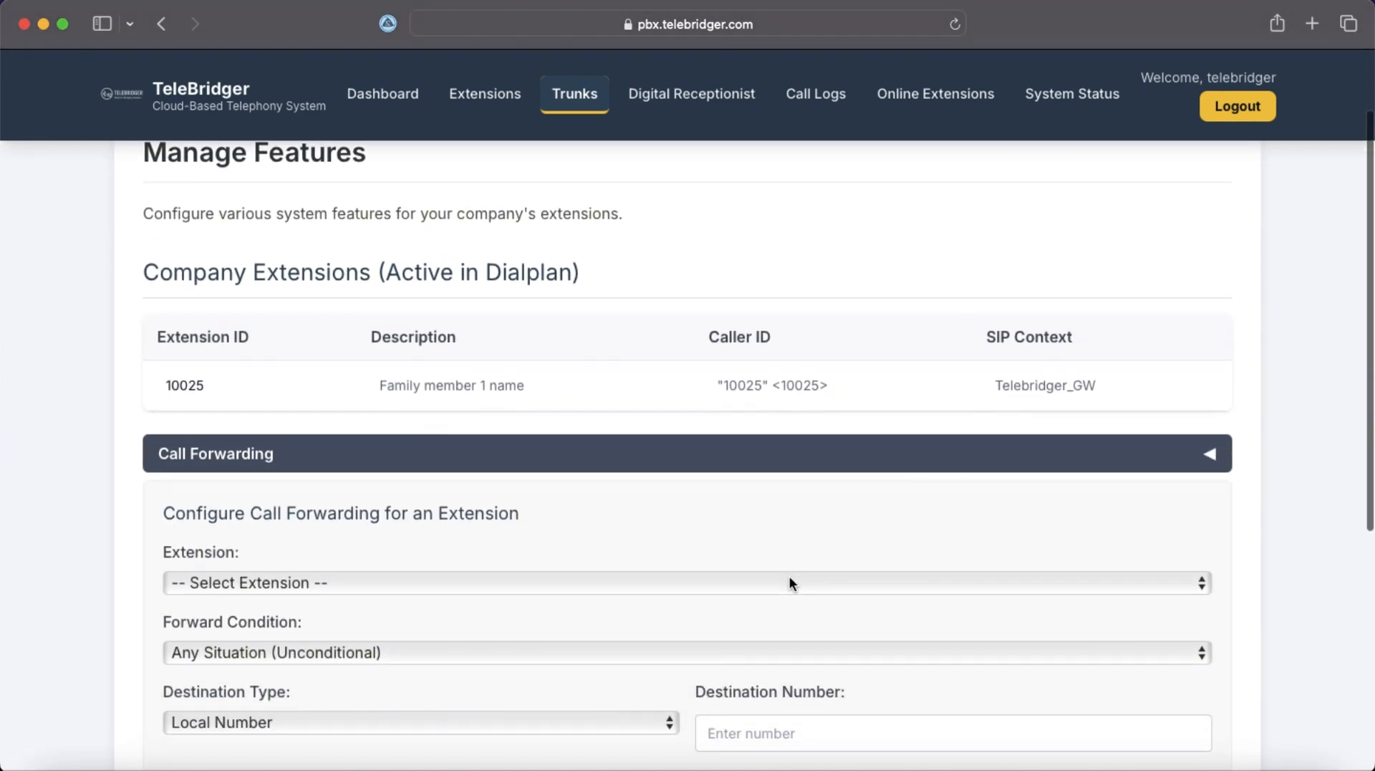
pyautogui.click(504, 584)
pyautogui.click(499, 605)
# Set the forwarding condition to Any Situation and begin entering a destination number.
pyautogui.scroll(-1, 500, 645)
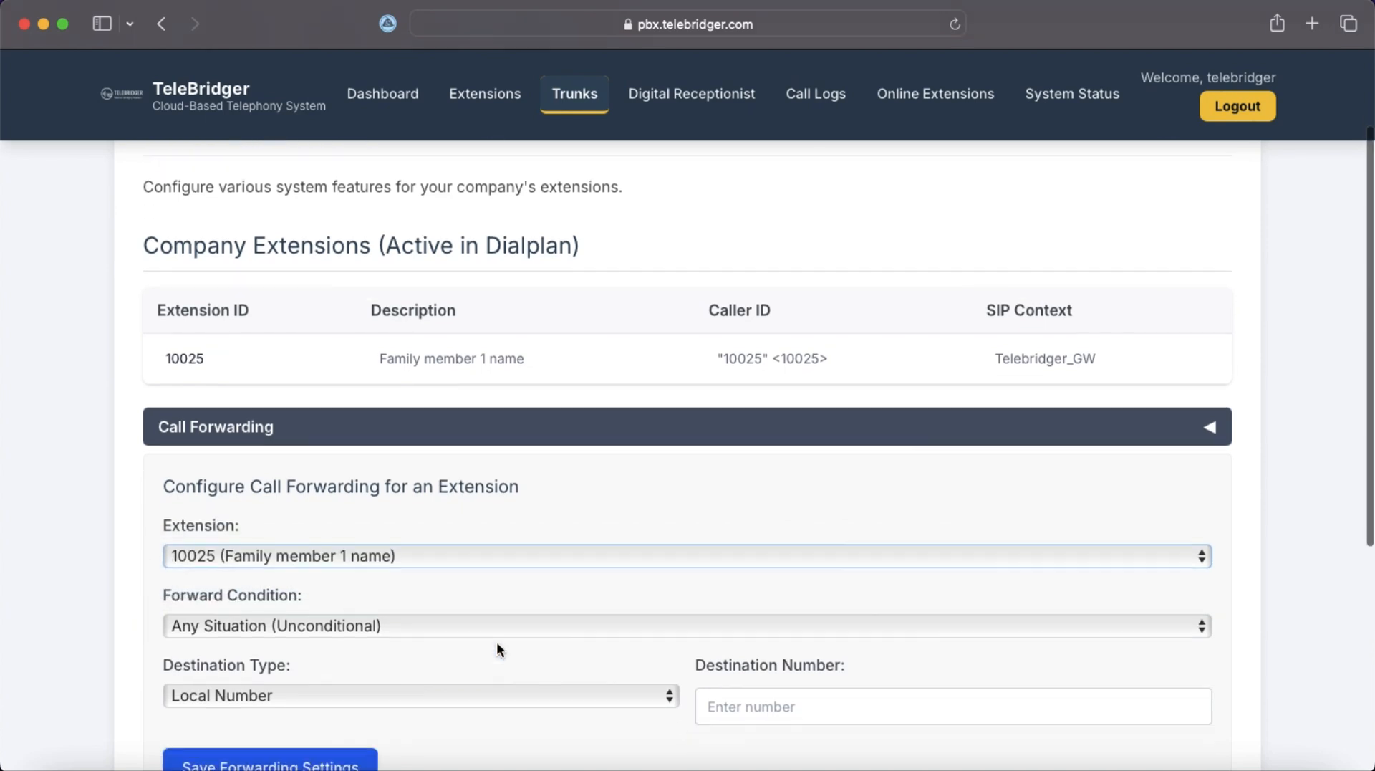
pyautogui.scroll(-3, 497, 647)
pyautogui.click(382, 539)
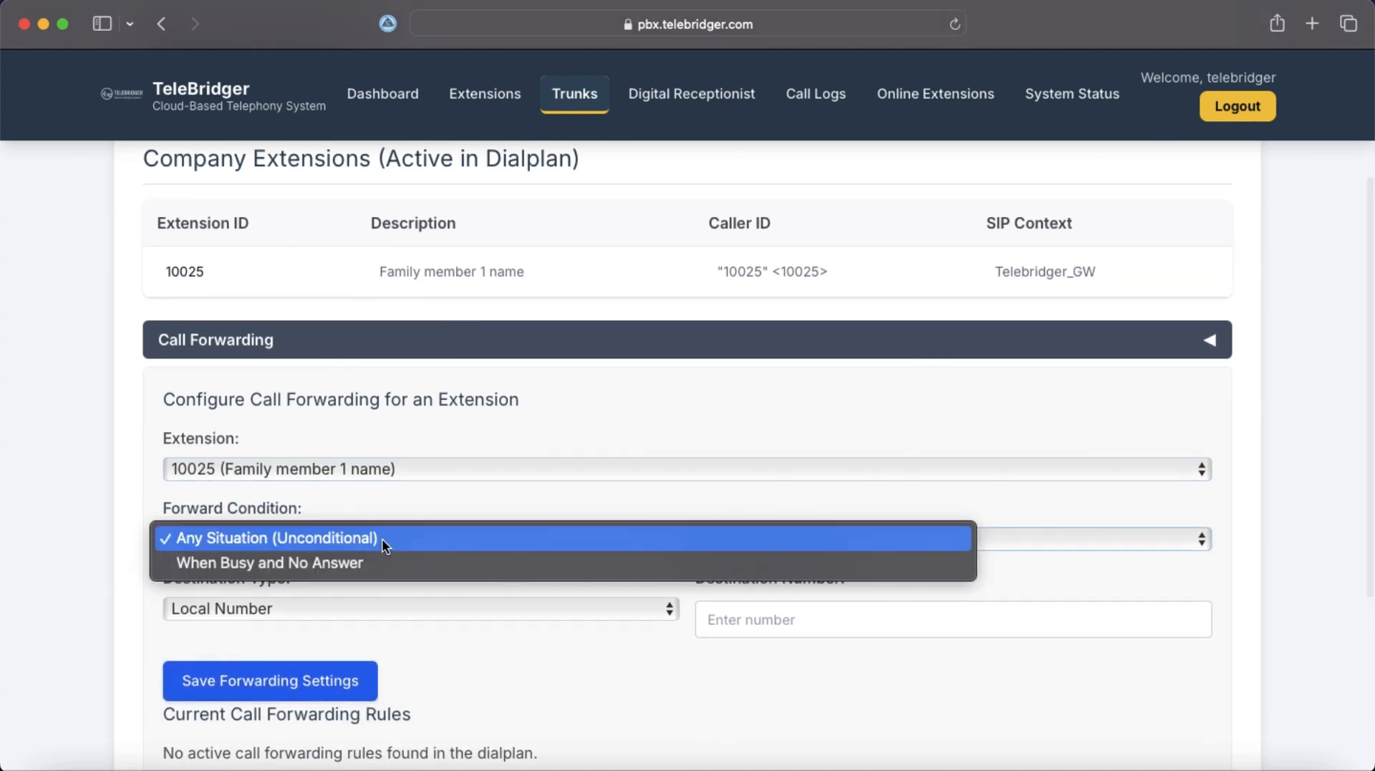
pyautogui.click(379, 536)
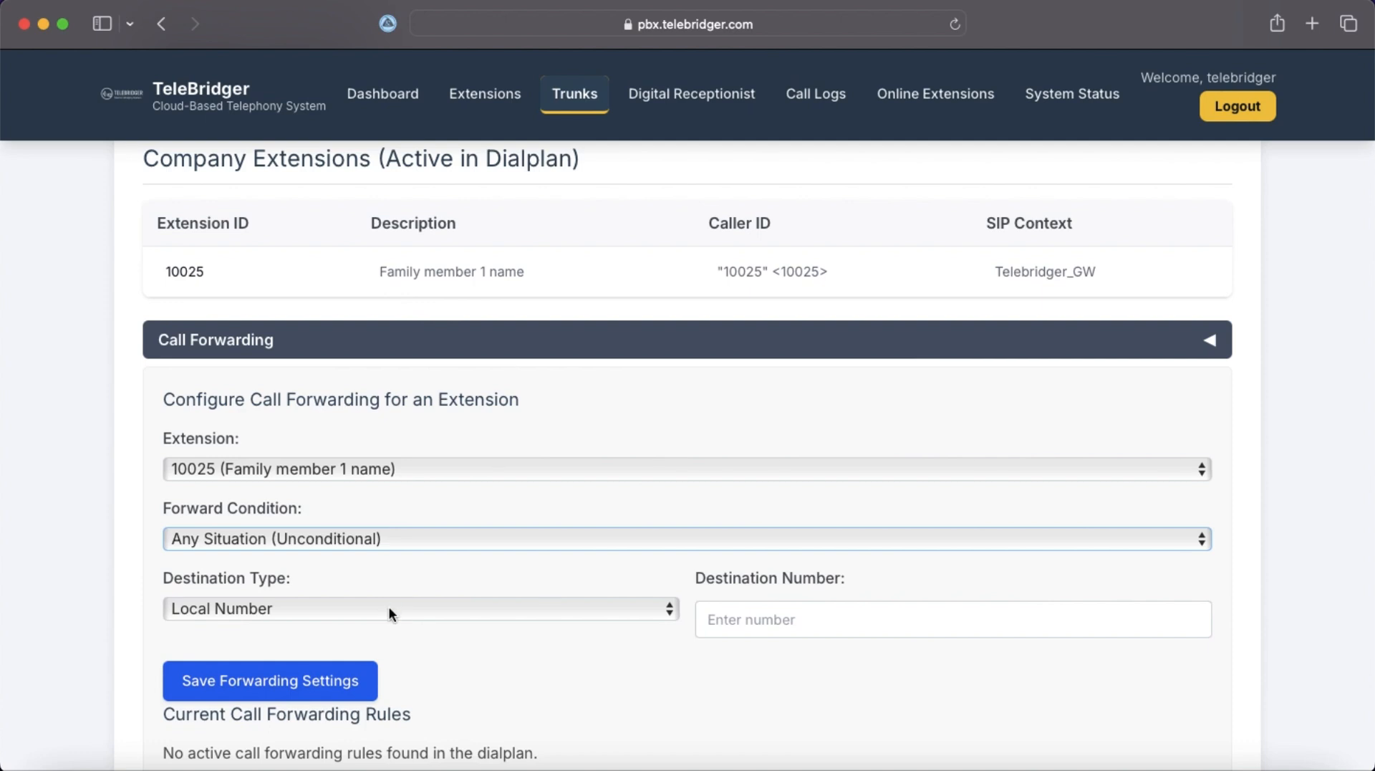
pyautogui.click(389, 606)
pyautogui.click(656, 608)
pyautogui.click(715, 624)
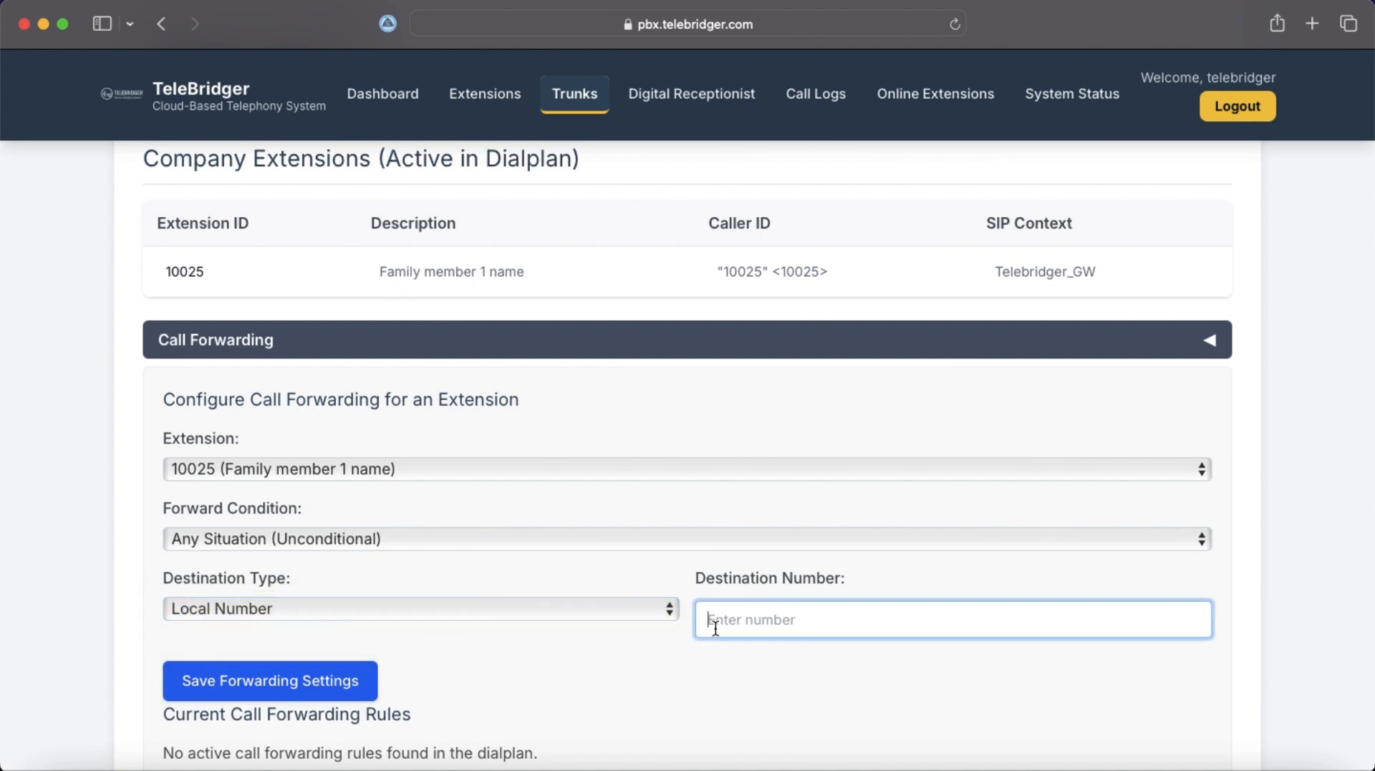
pyautogui.write('1002')
pyautogui.write('5')
pyautogui.press('BackSpace')
pyautogui.write('6')
pyautogui.scroll(-2, 818, 581)
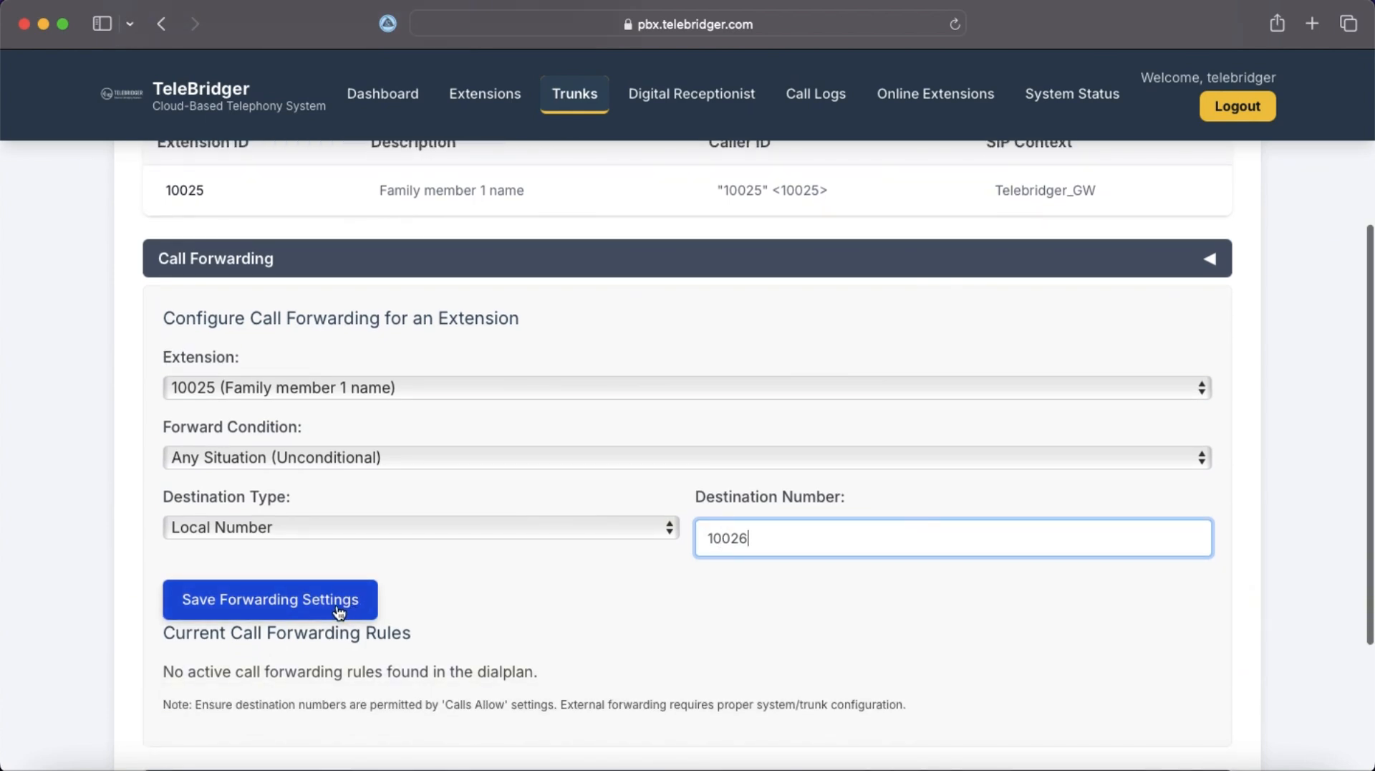
# Forward to external number 06412345 through trunk 10029 (GoIP).
pyautogui.click(552, 528)
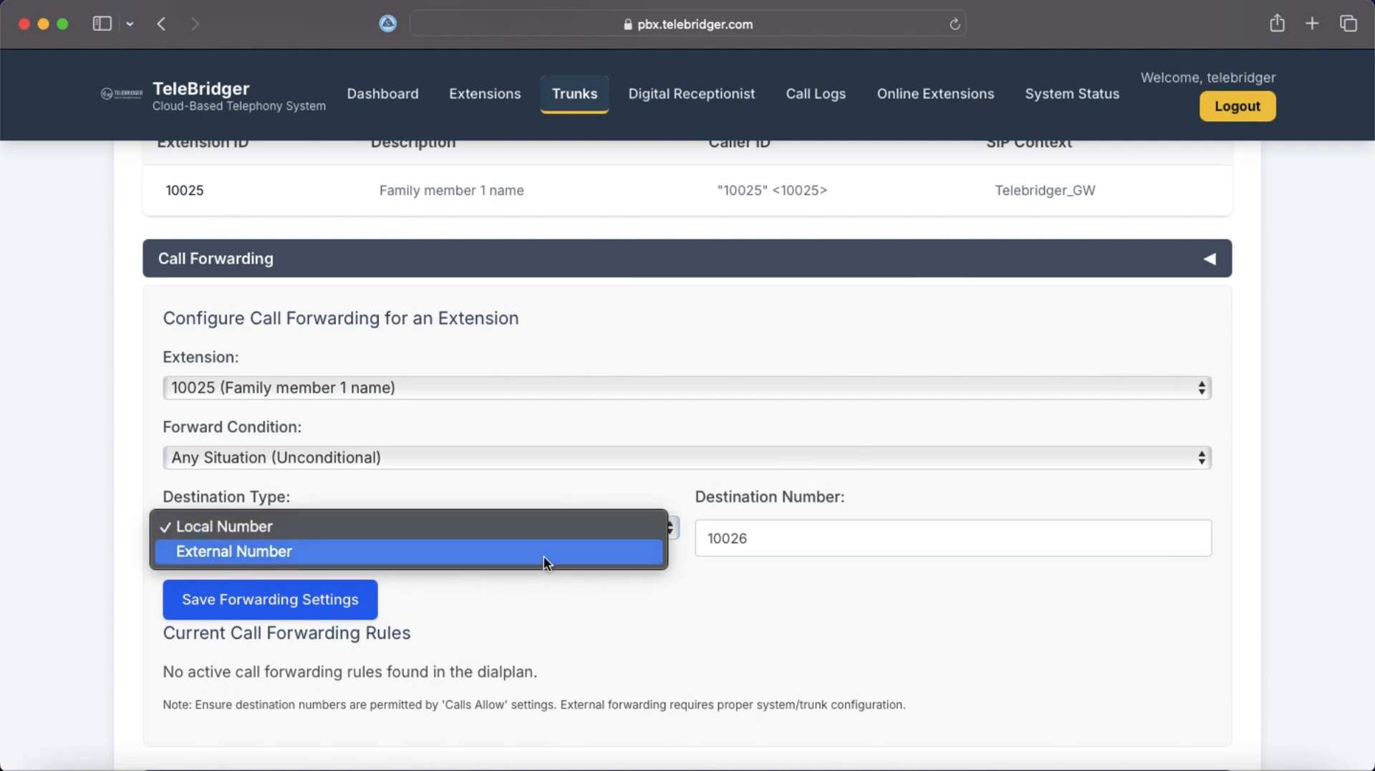
pyautogui.click(543, 556)
pyautogui.click(788, 538)
pyautogui.press('BackSpace')
pyautogui.press('BackSpace')
pyautogui.press('BackSpace')
pyautogui.press('BackSpace')
pyautogui.press('BackSpace')
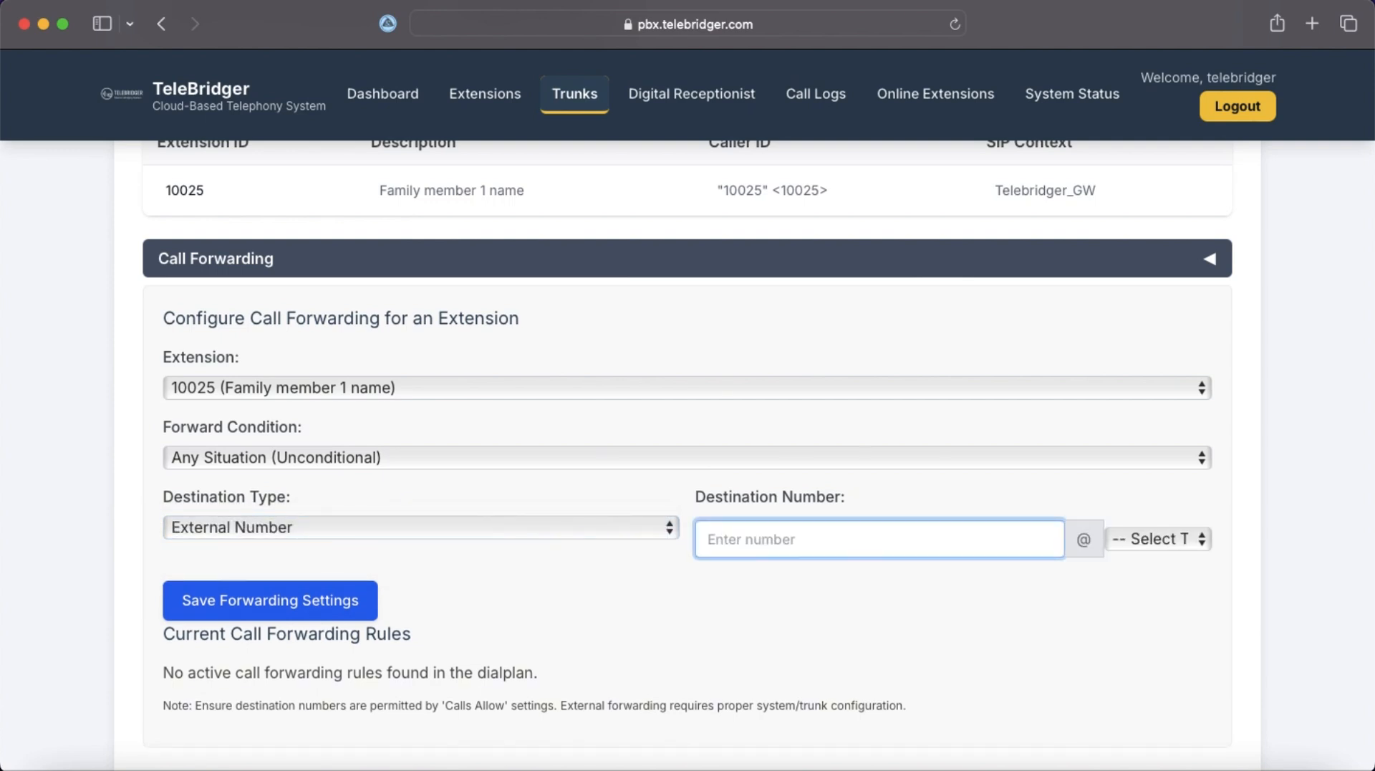
pyautogui.write('06412345')
pyautogui.click(1142, 543)
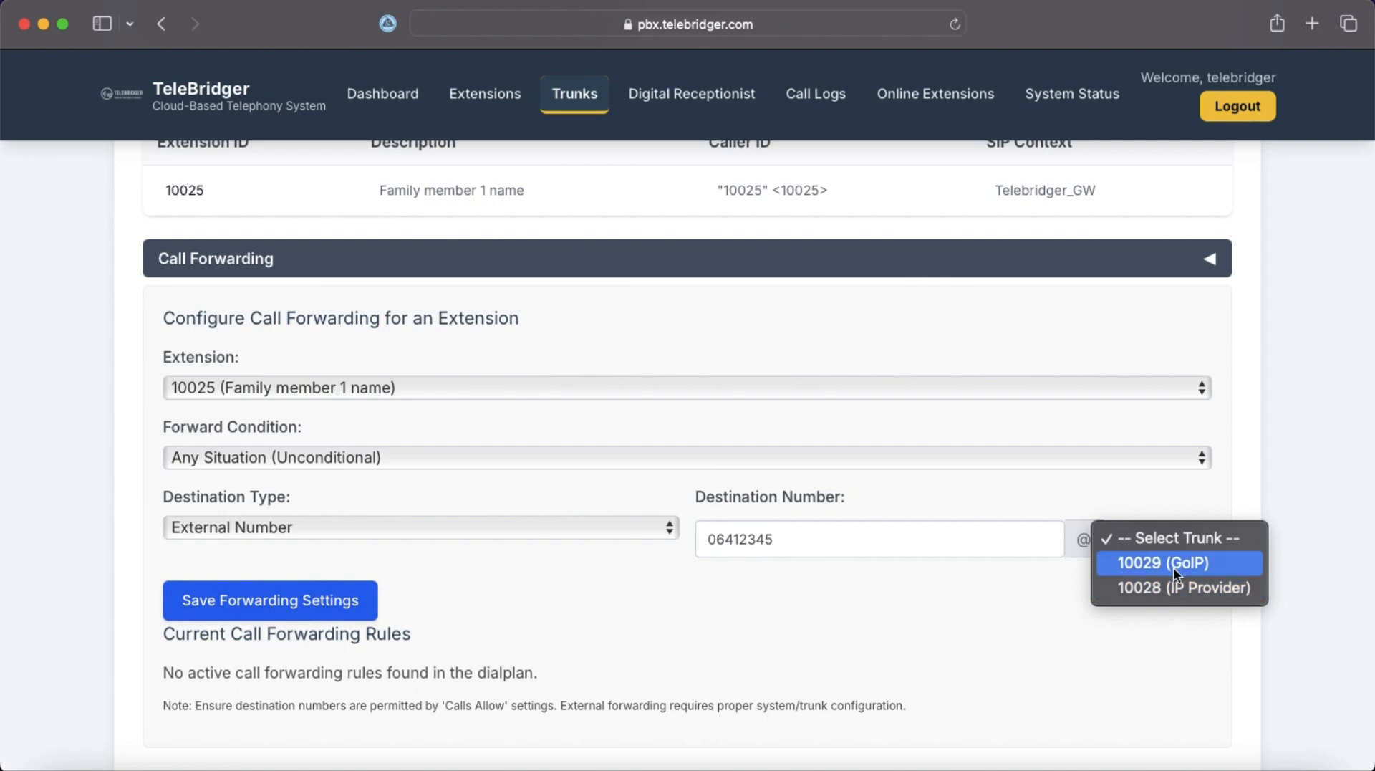
pyautogui.click(1173, 565)
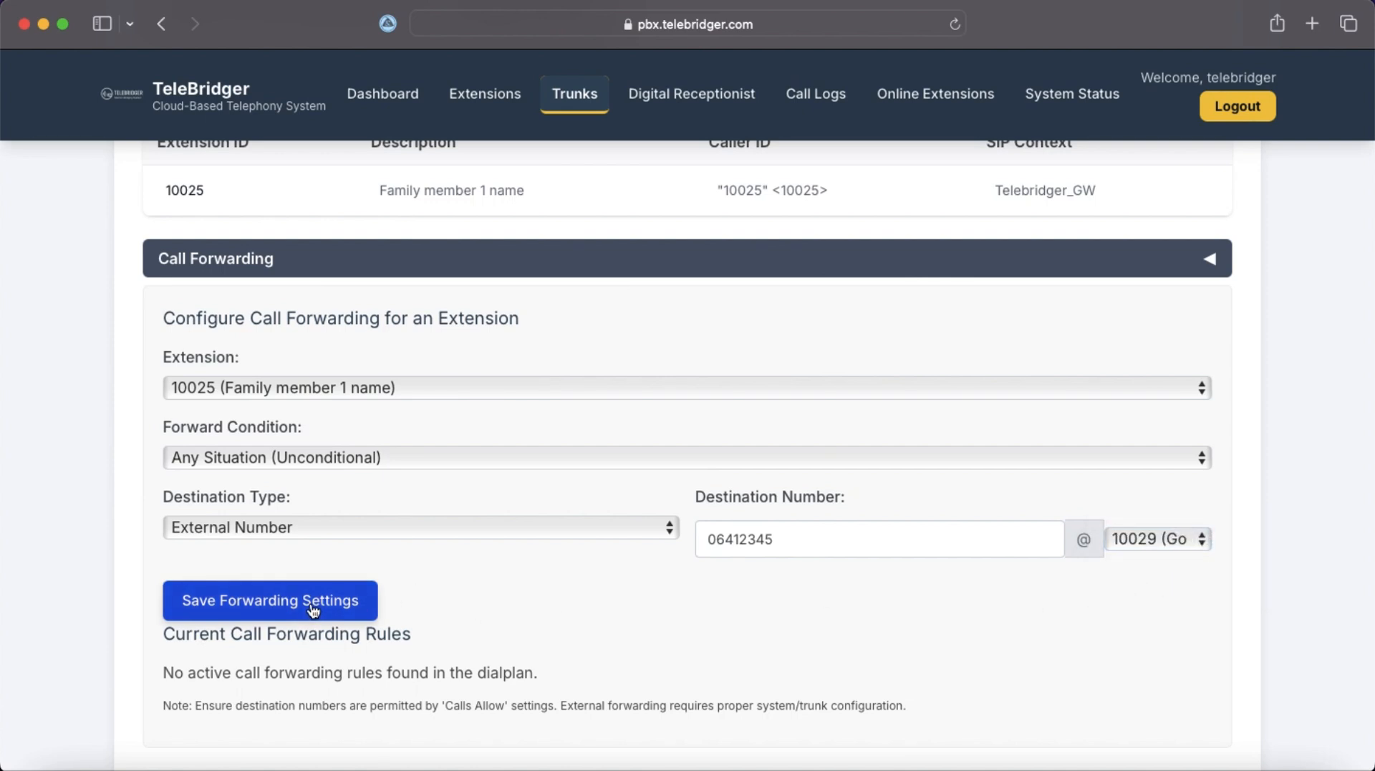
pyautogui.scroll(-3, 467, 590)
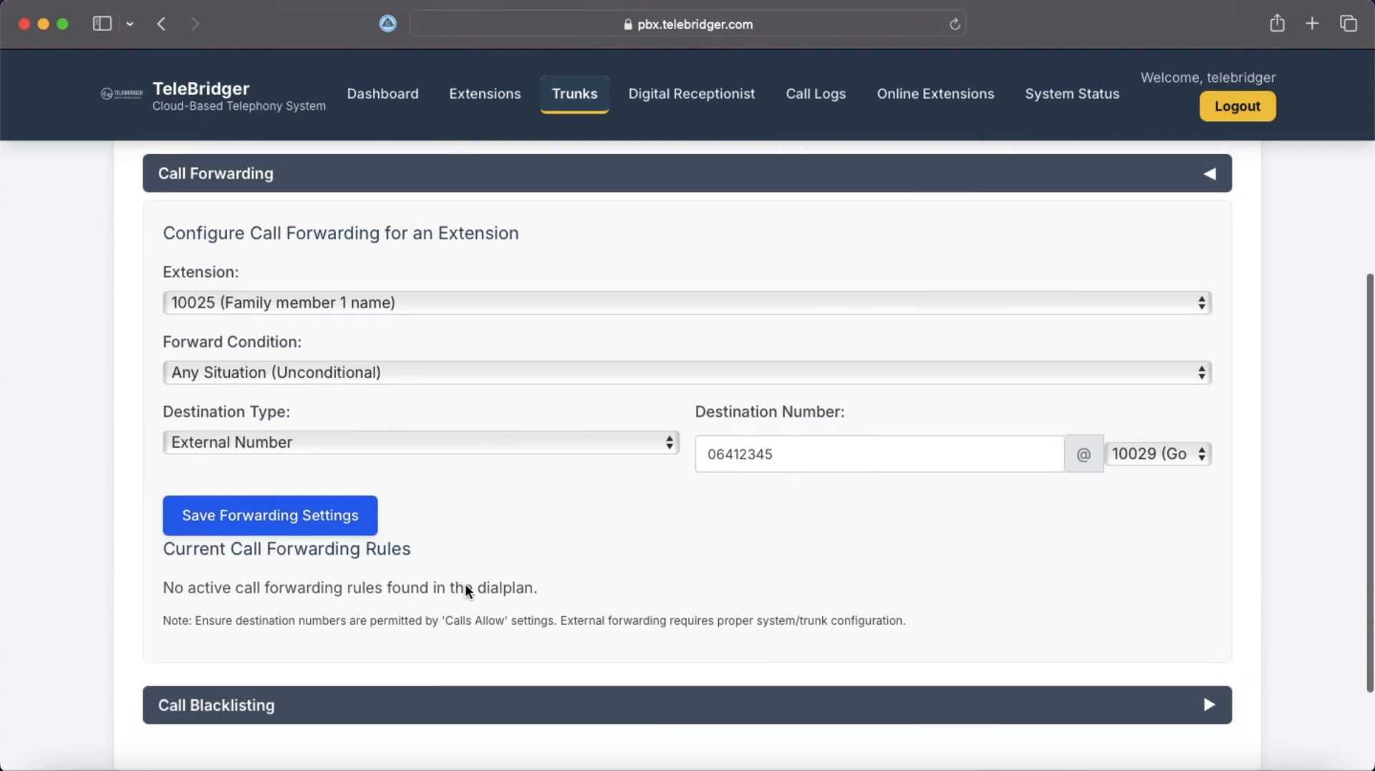
# Save the unconditional forwarding rule sending 10025 to external 06412345@10029.
pyautogui.click(312, 522)
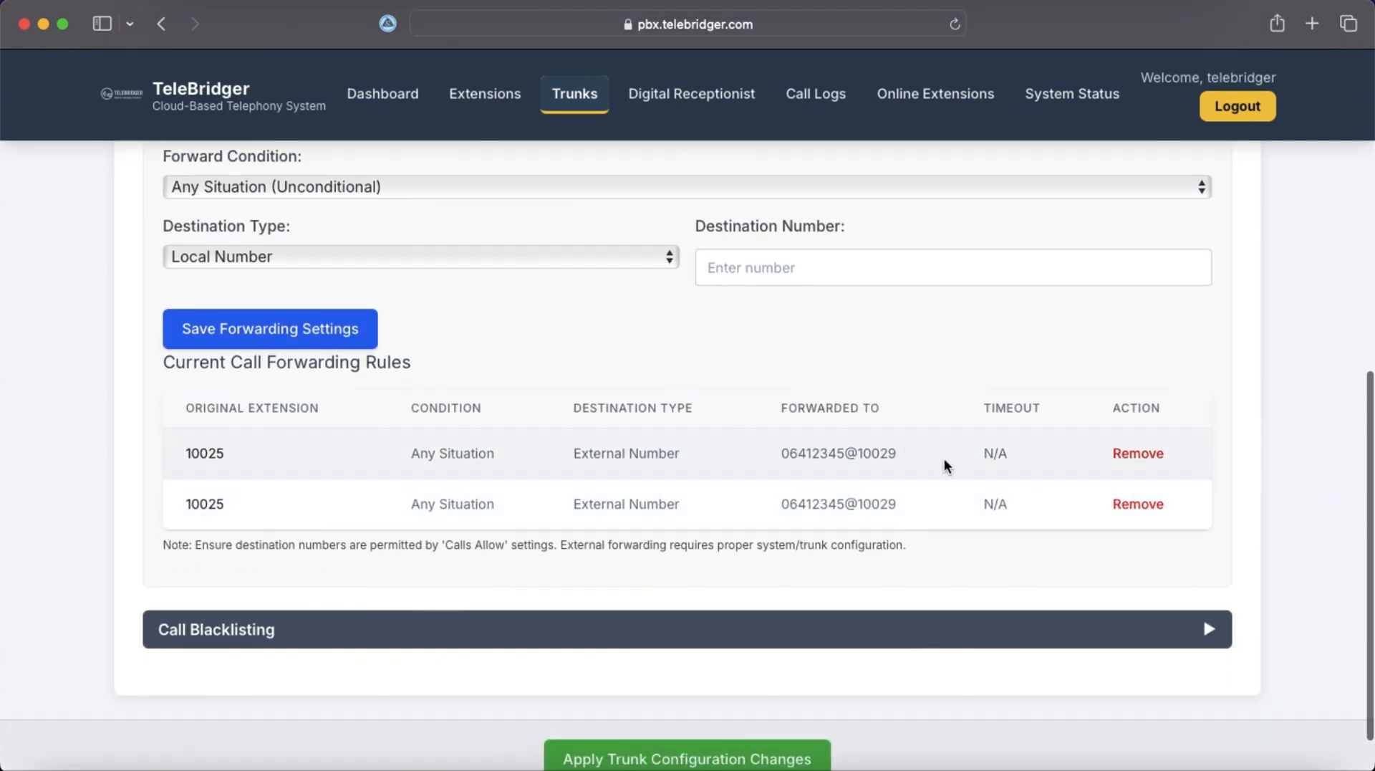
pyautogui.scroll(2, 1068, 487)
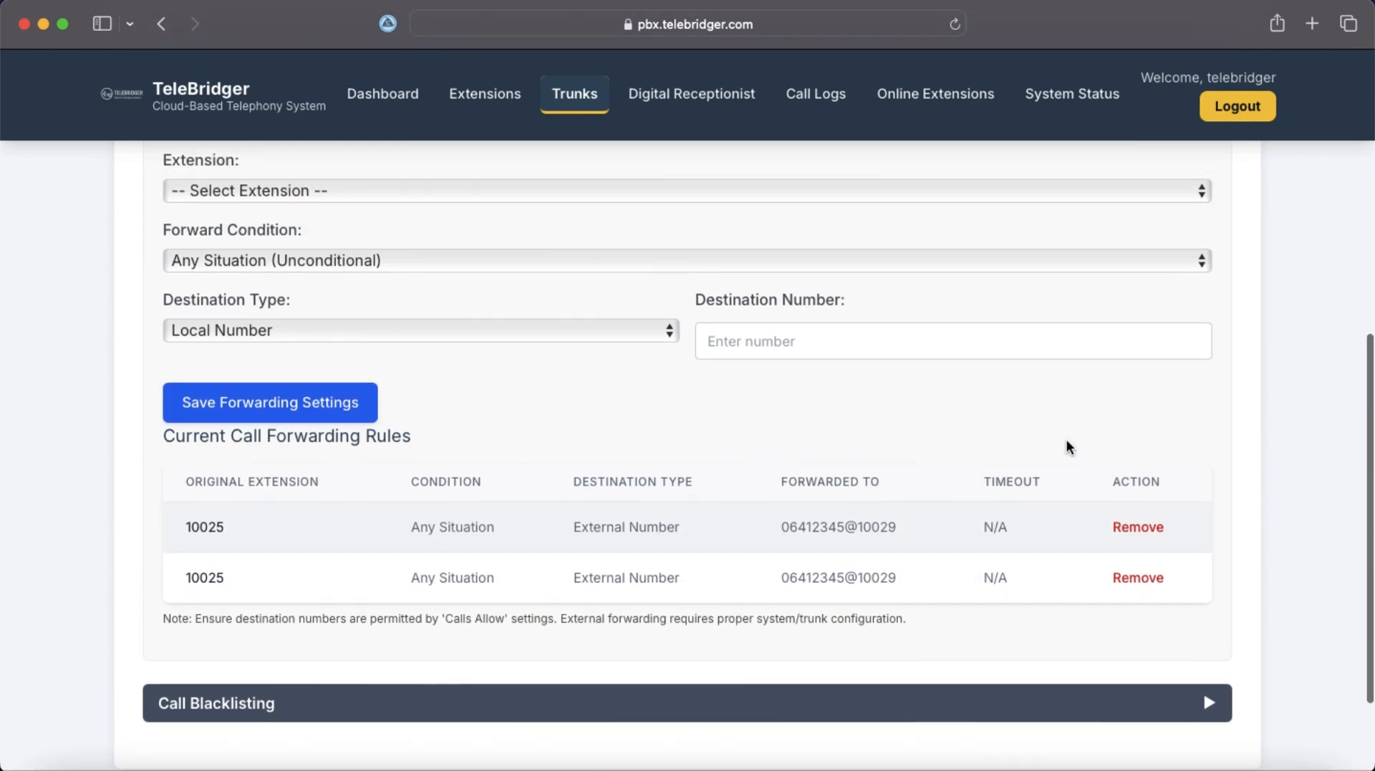
pyautogui.scroll(3, 1067, 443)
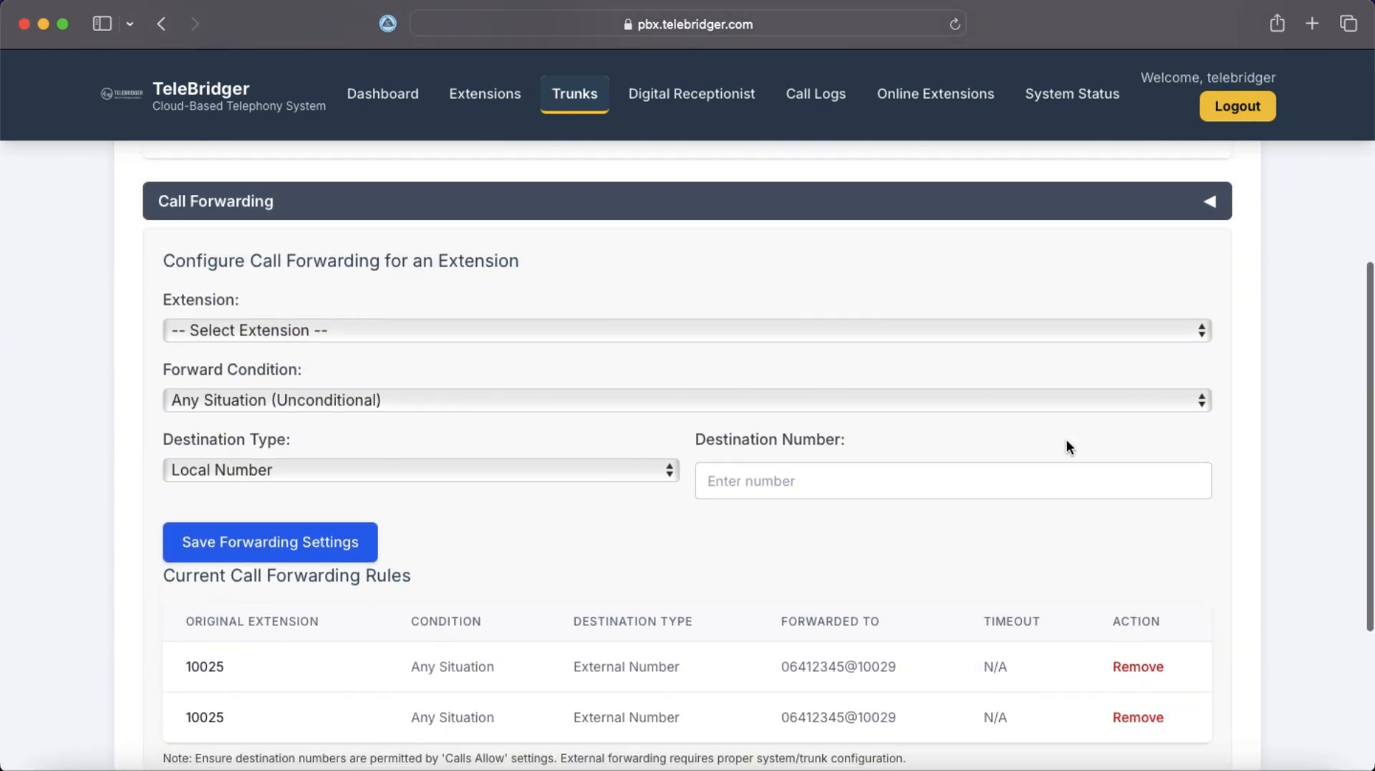
pyautogui.scroll(-1, 1067, 443)
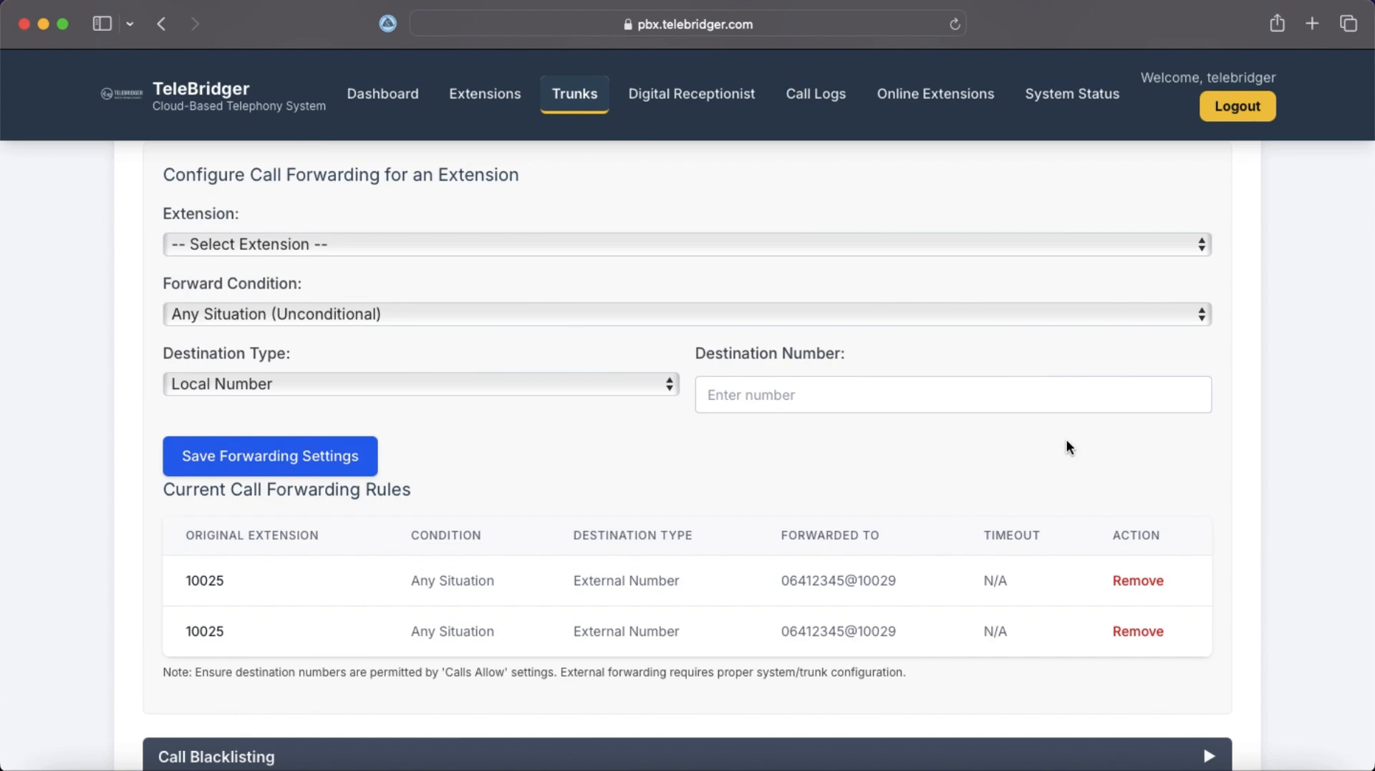
pyautogui.scroll(1, 1067, 440)
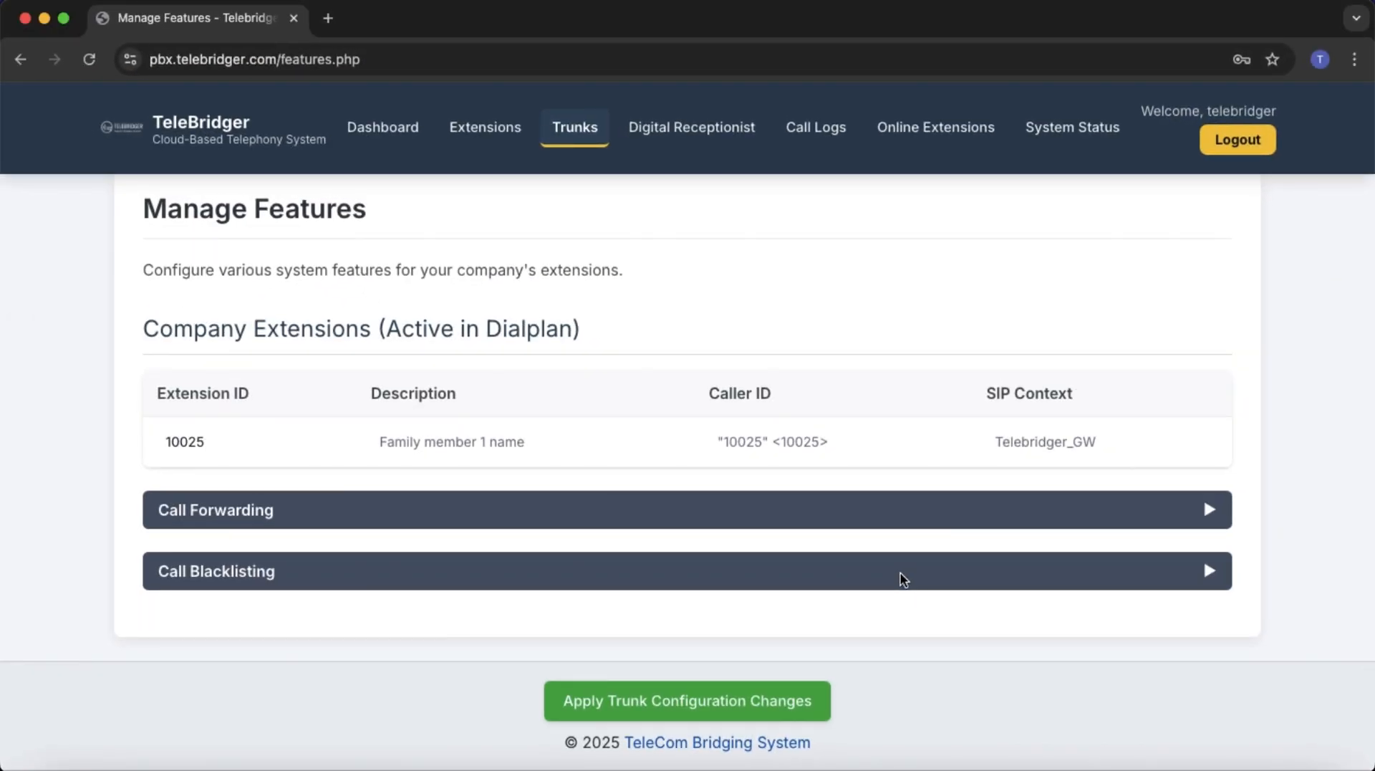
# Expand the Call Blacklisting section on the Manage Features page.
pyautogui.click(1031, 577)
pyautogui.scroll(-2, 967, 630)
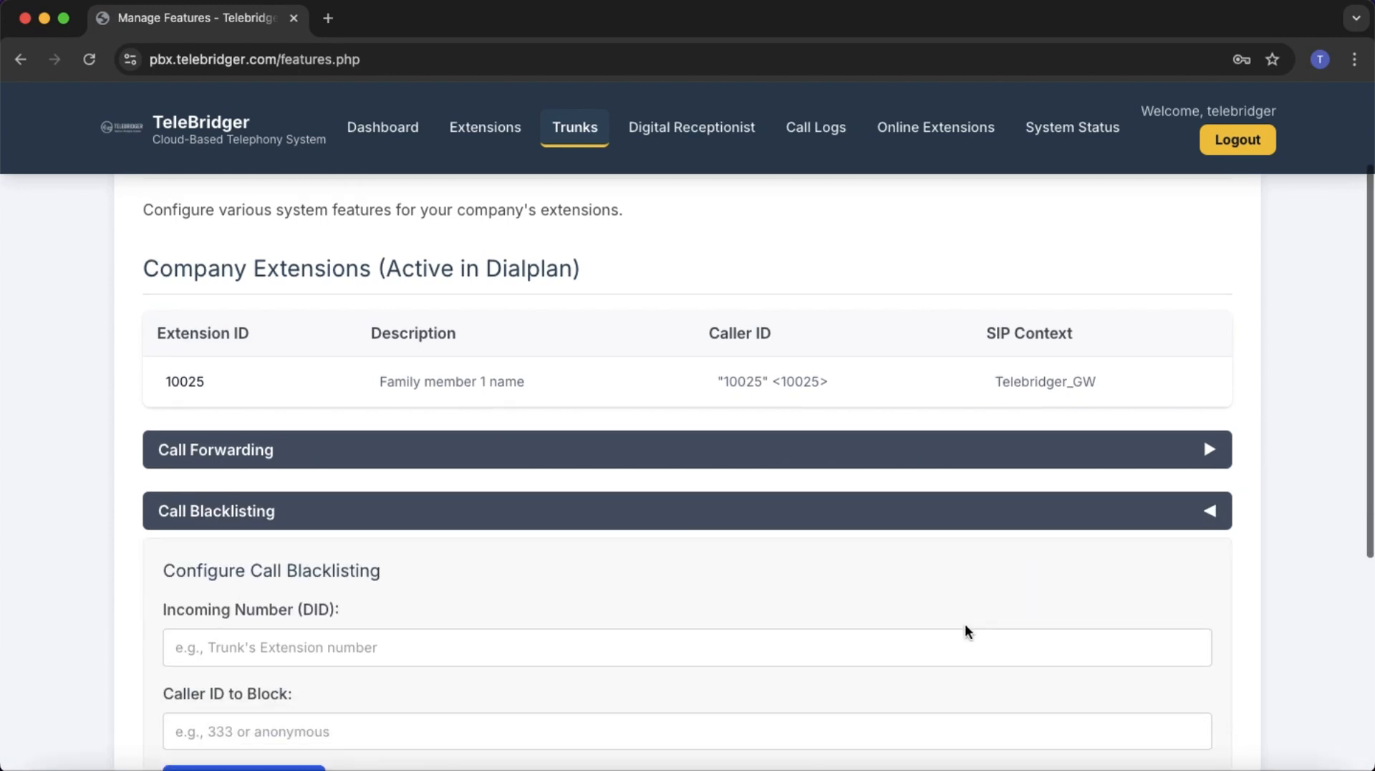
pyautogui.scroll(-2, 967, 631)
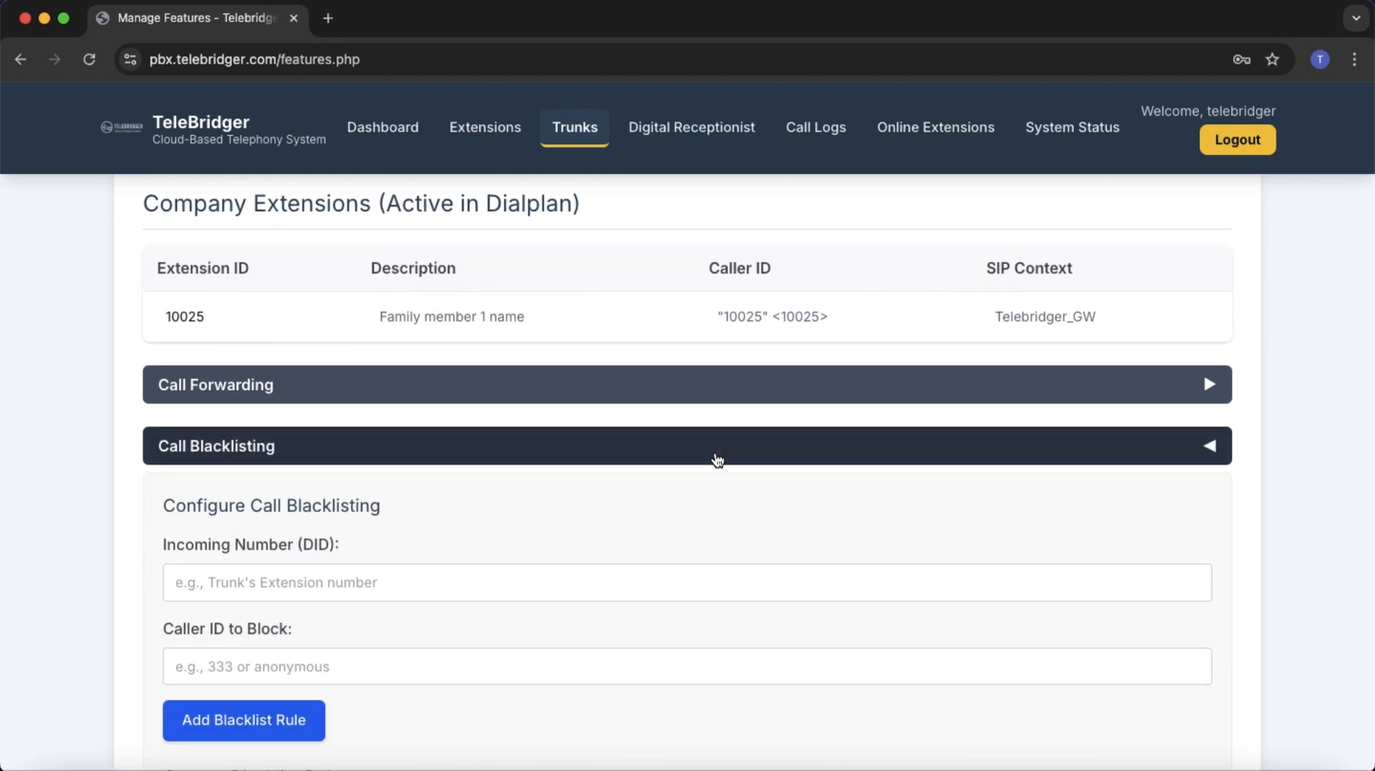
pyautogui.scroll(6, 718, 460)
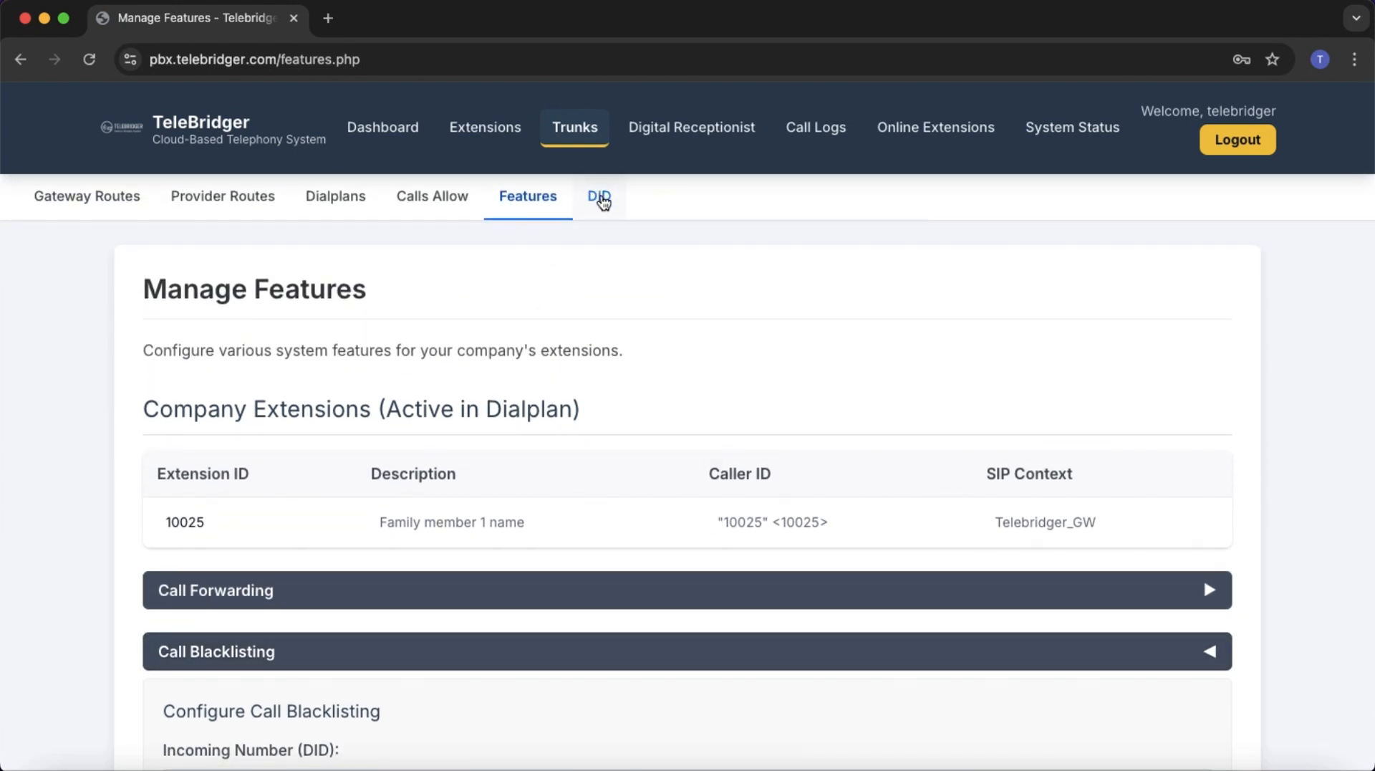
# Start a new DID on trunk Telebridger_GW with destination type Extension and DID number 10029.
pyautogui.click(601, 200)
pyautogui.scroll(-5, 595, 509)
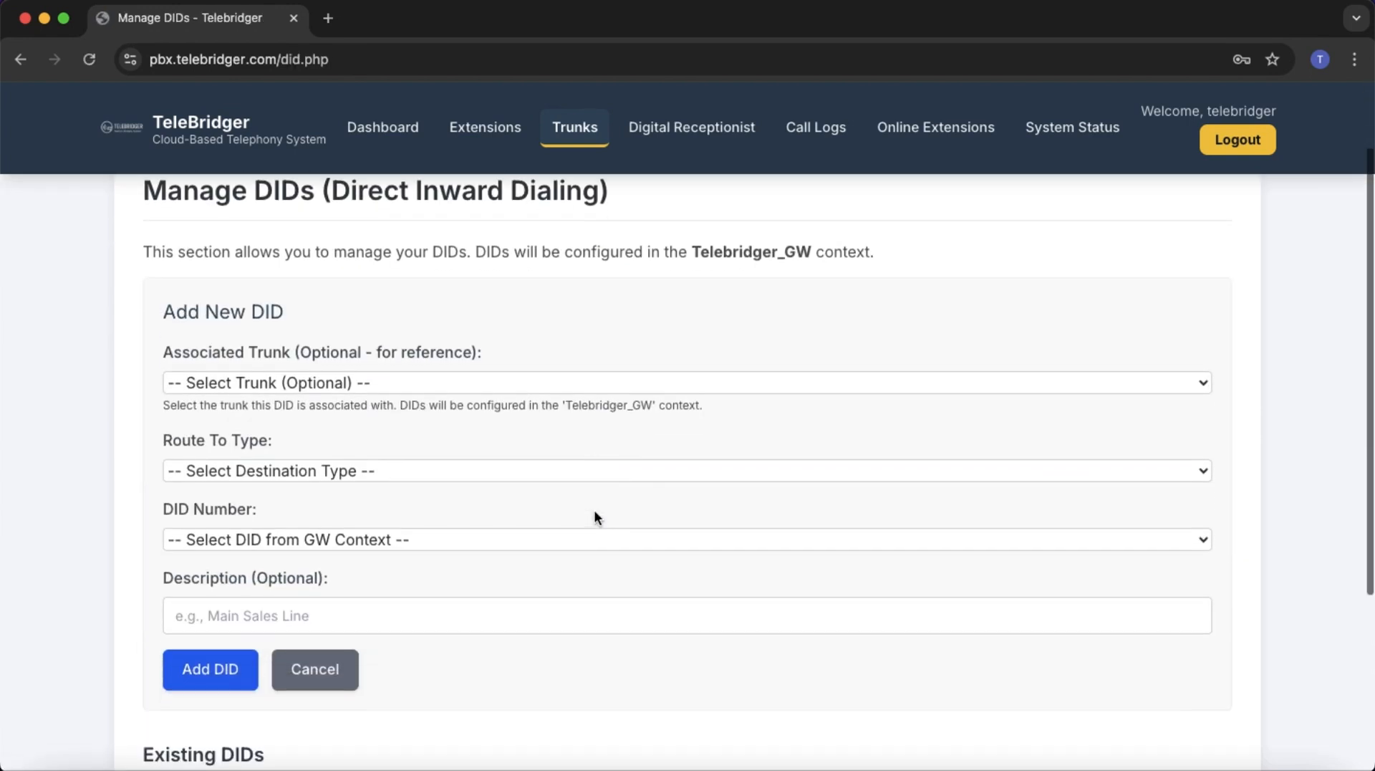
pyautogui.click(620, 300)
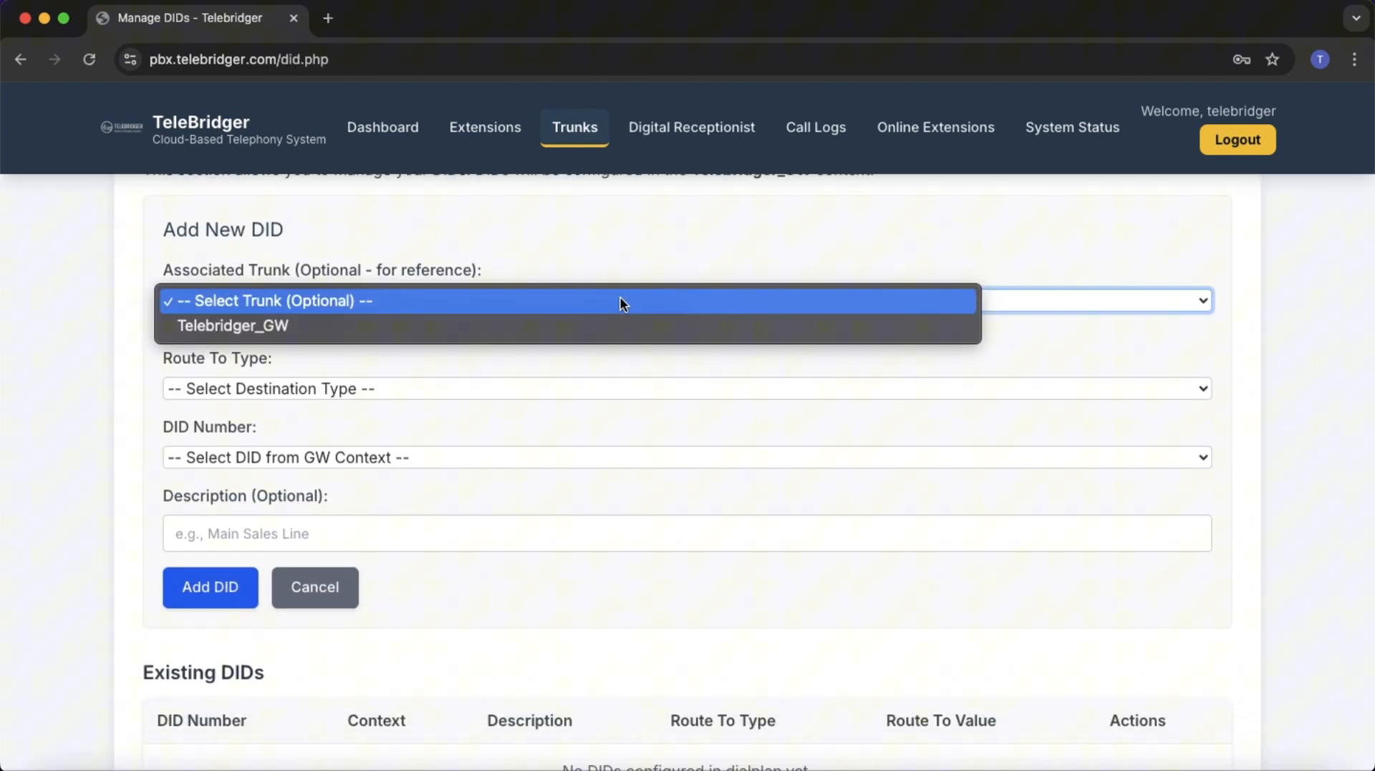
pyautogui.click(605, 331)
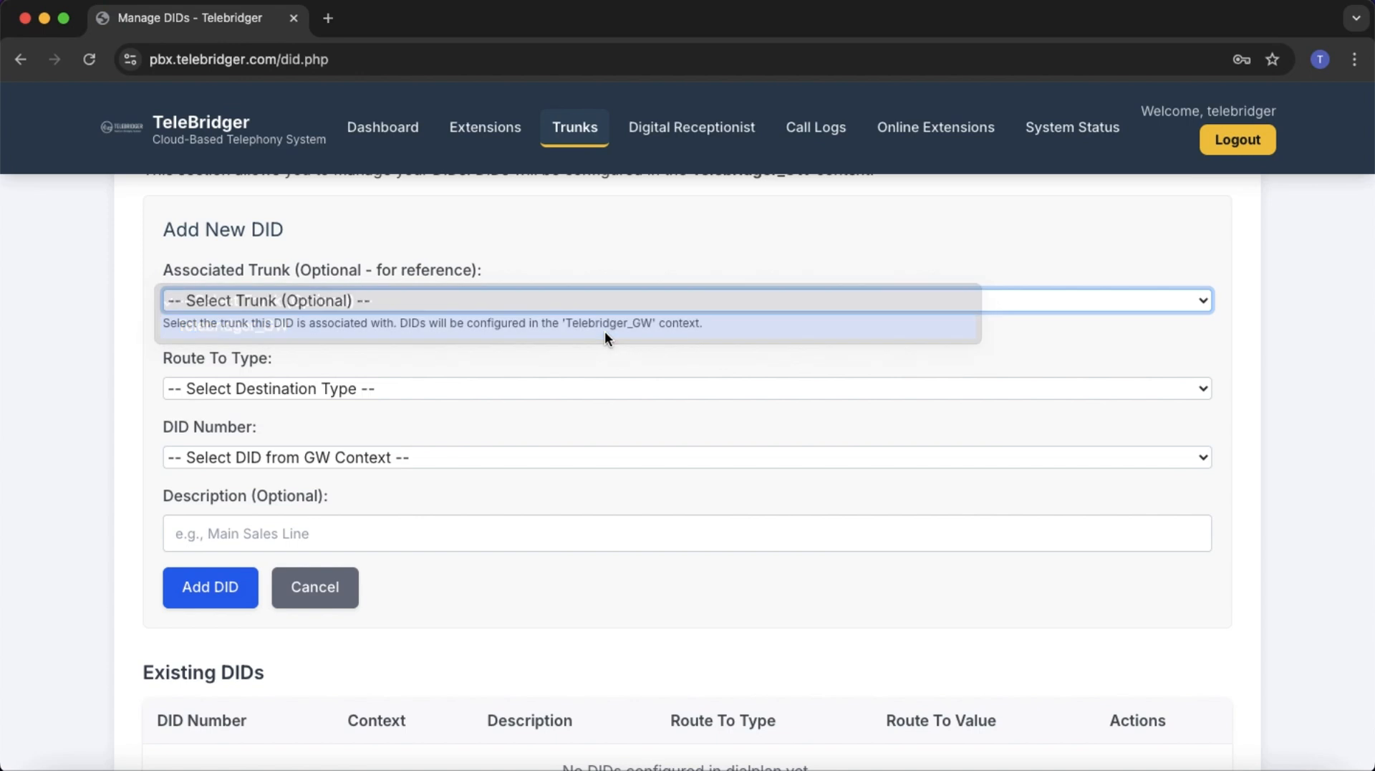
pyautogui.click(592, 387)
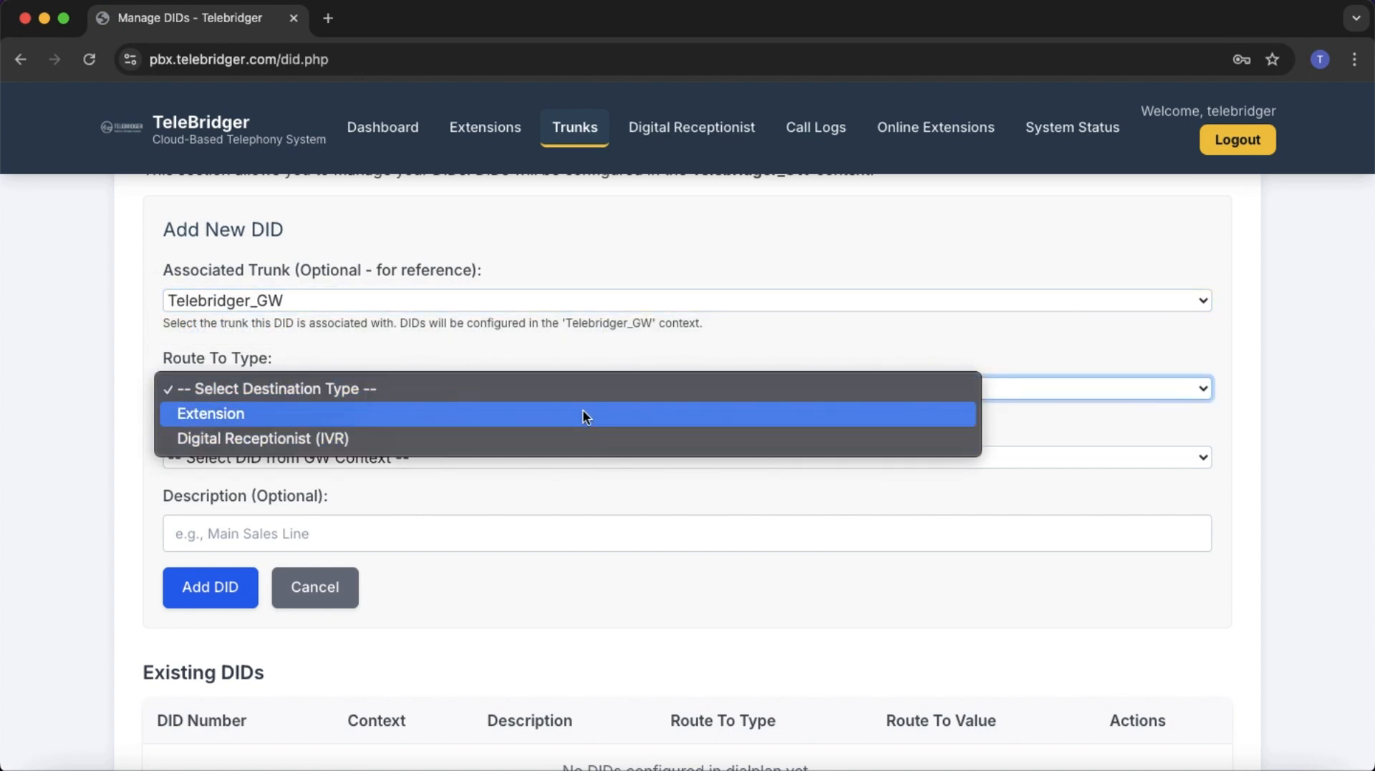
pyautogui.click(583, 413)
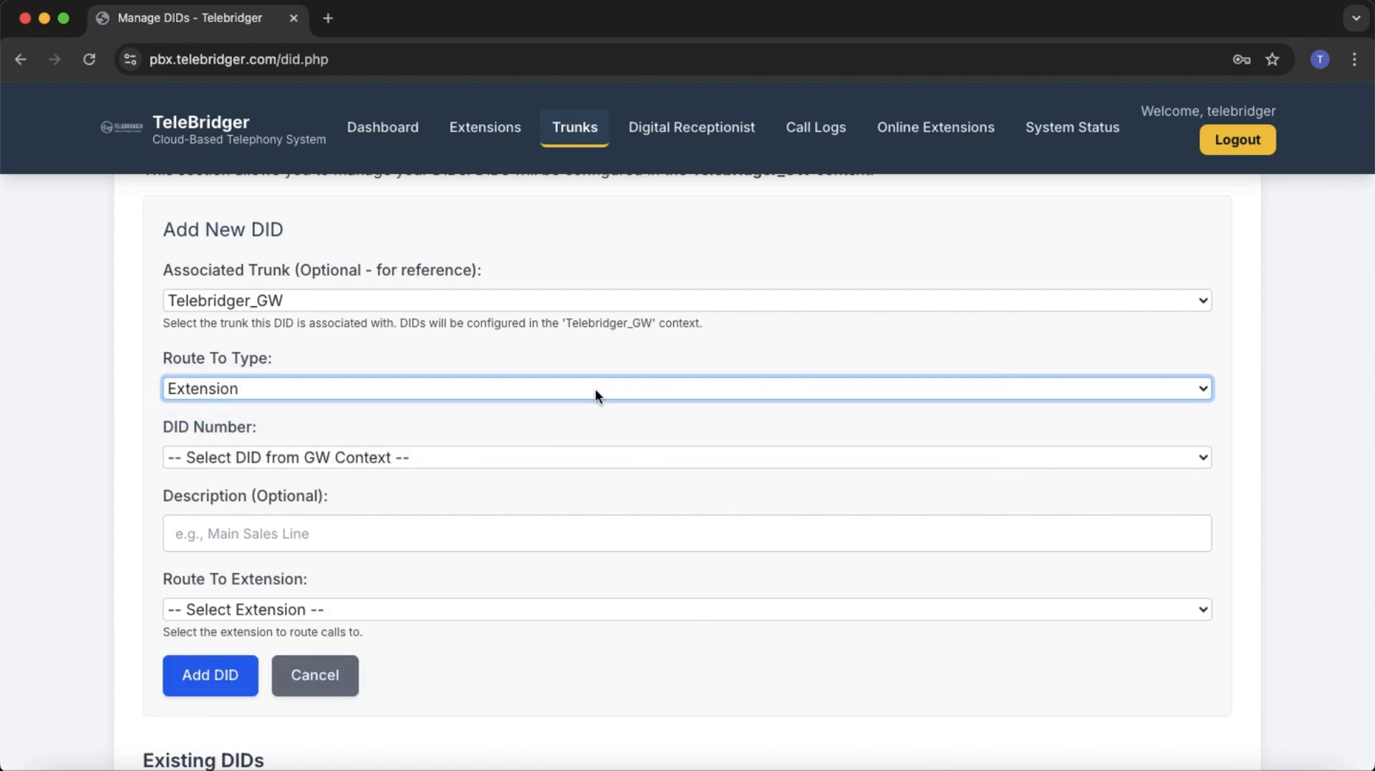
pyautogui.click(573, 462)
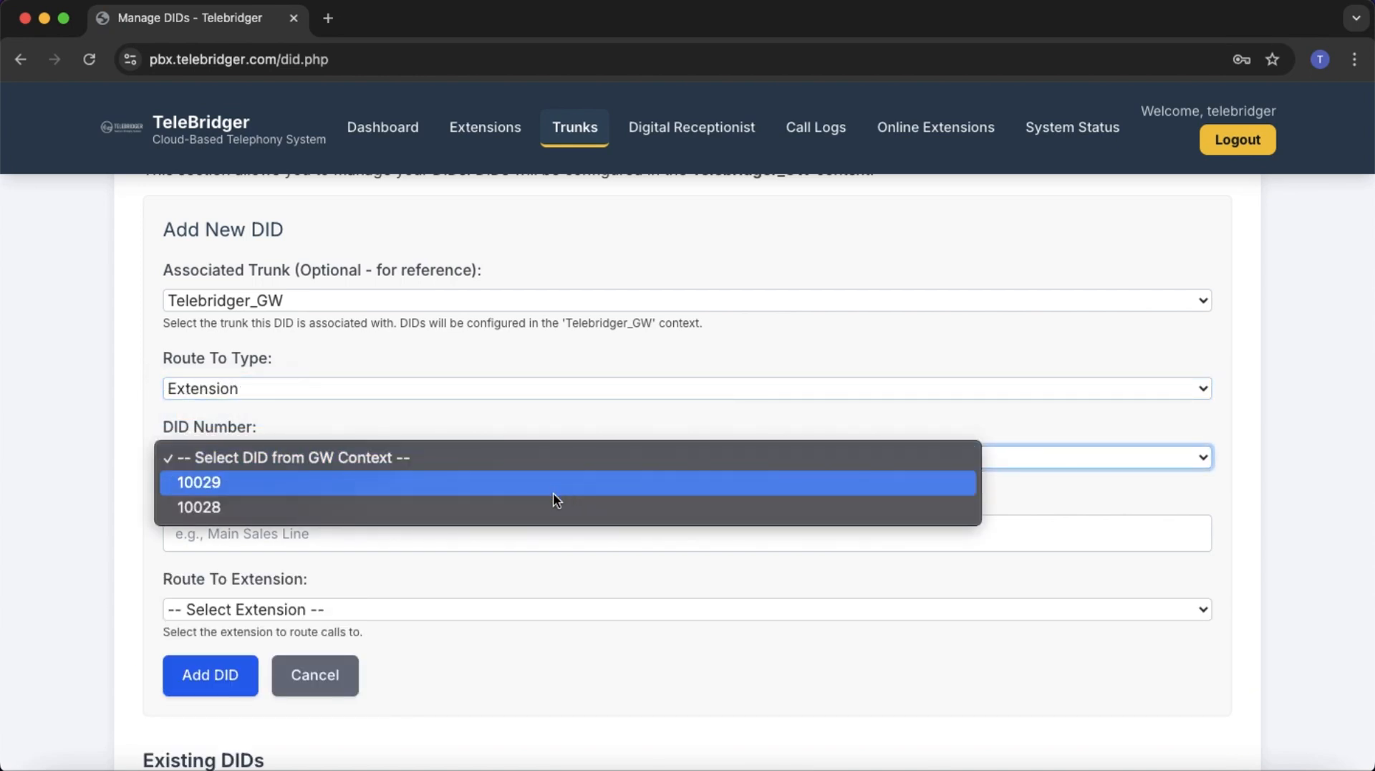
pyautogui.click(553, 483)
# Describe the DID as Goip, route it to extension 10025, and add it.
pyautogui.click(498, 540)
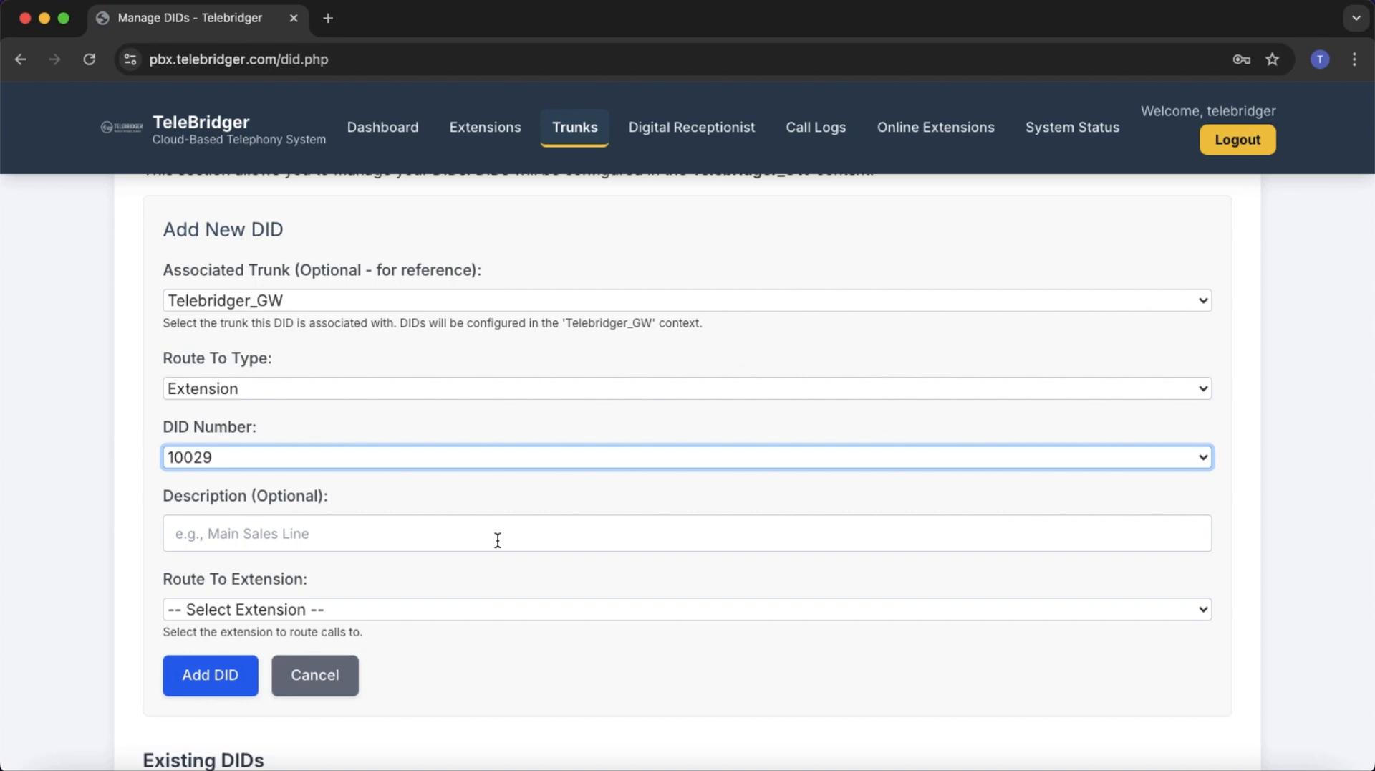
pyautogui.click(498, 539)
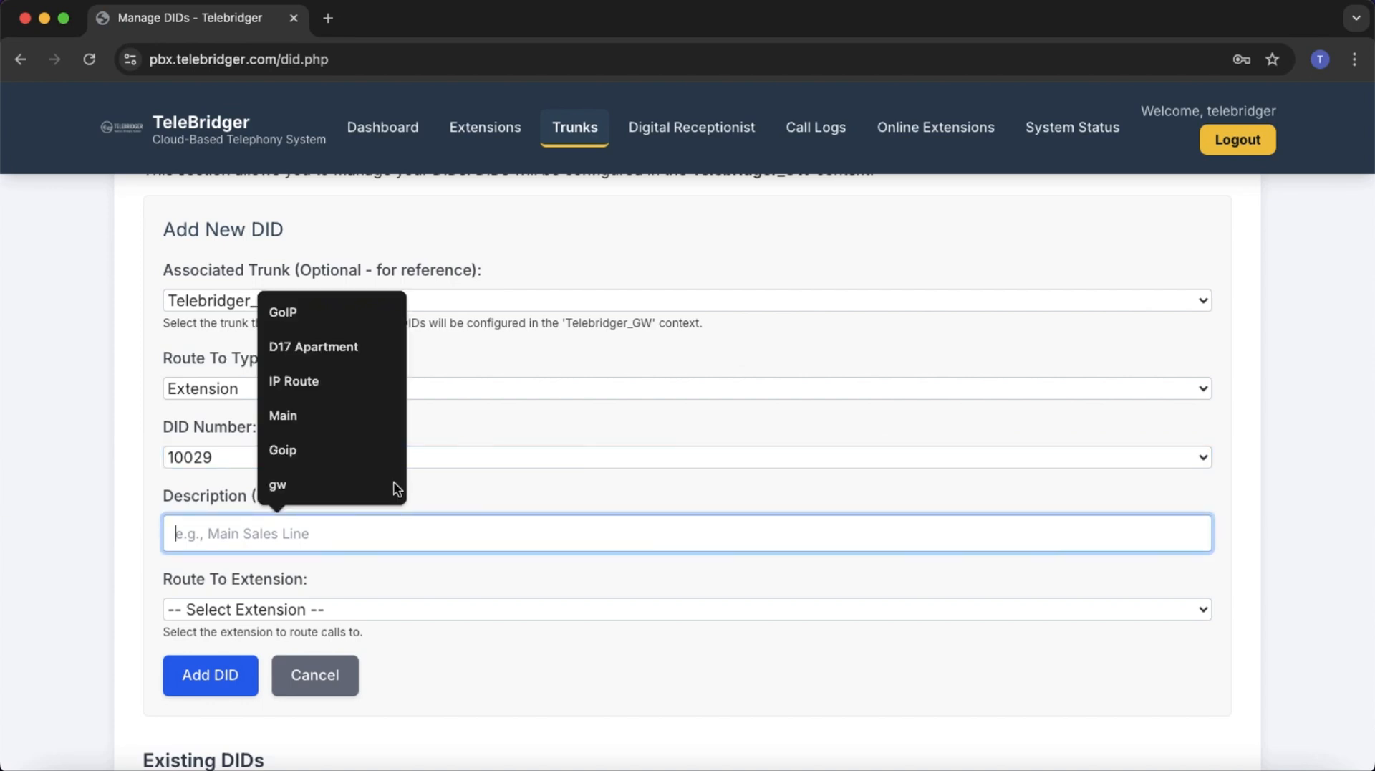
pyautogui.click(334, 449)
pyautogui.scroll(-2, 305, 562)
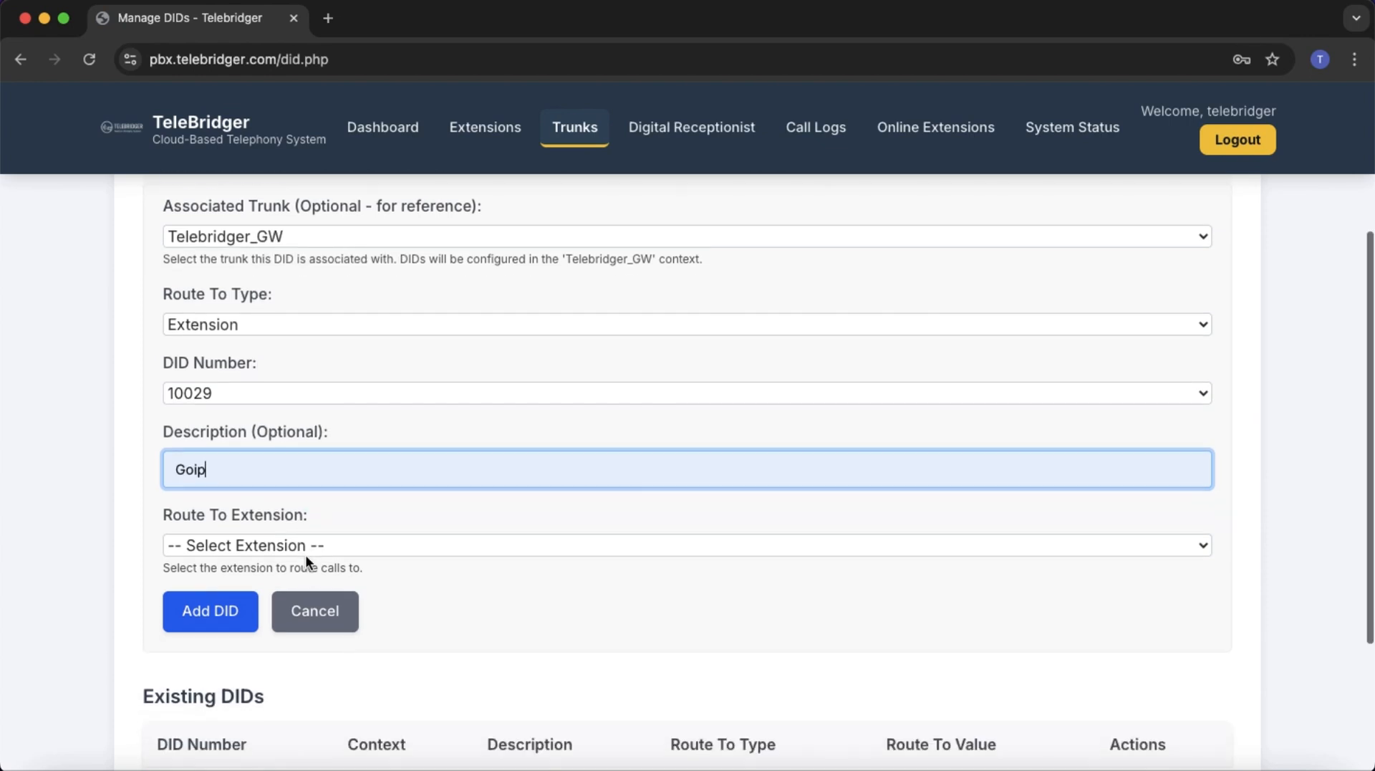
pyautogui.click(339, 543)
pyautogui.click(342, 569)
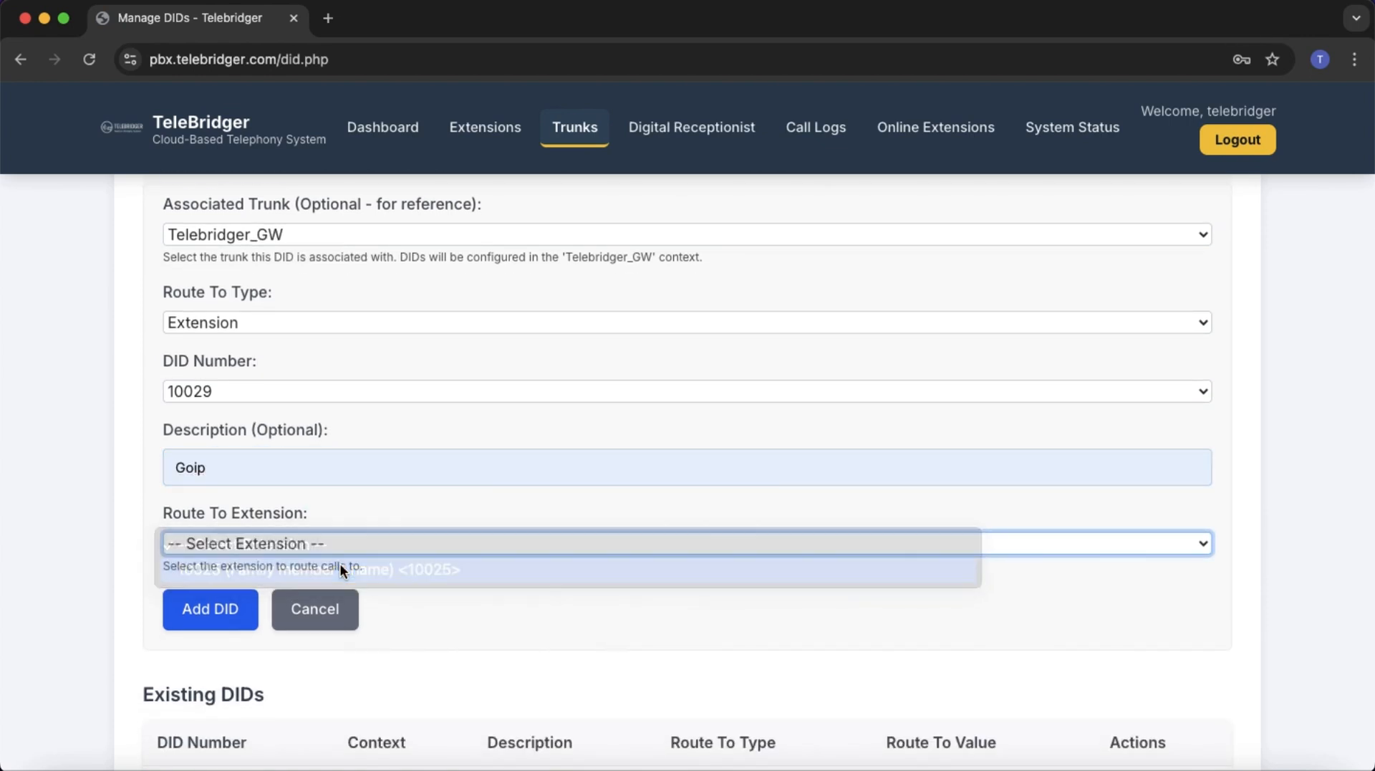
pyautogui.scroll(-3, 299, 649)
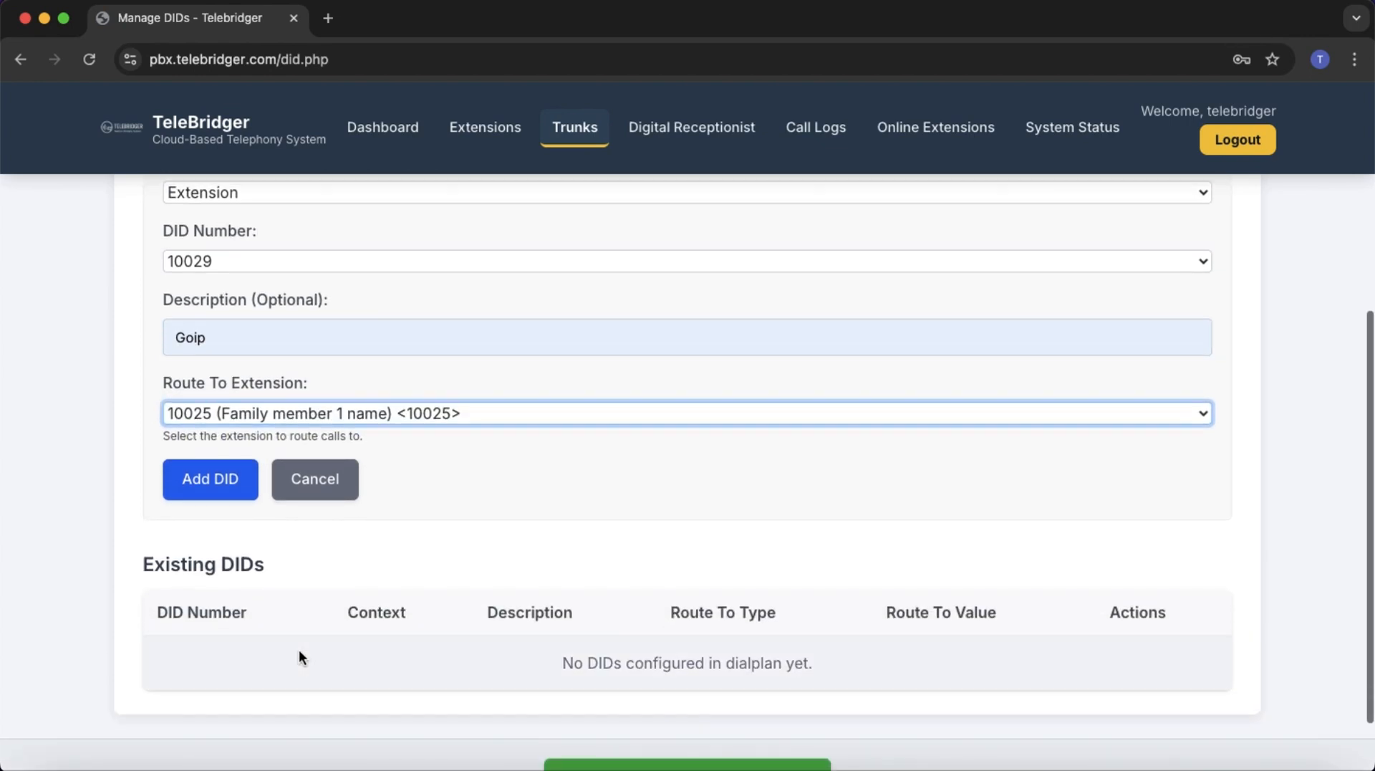
pyautogui.click(222, 500)
# Apply the trunk configuration changes and confirm with OK.
pyautogui.scroll(-10, 592, 527)
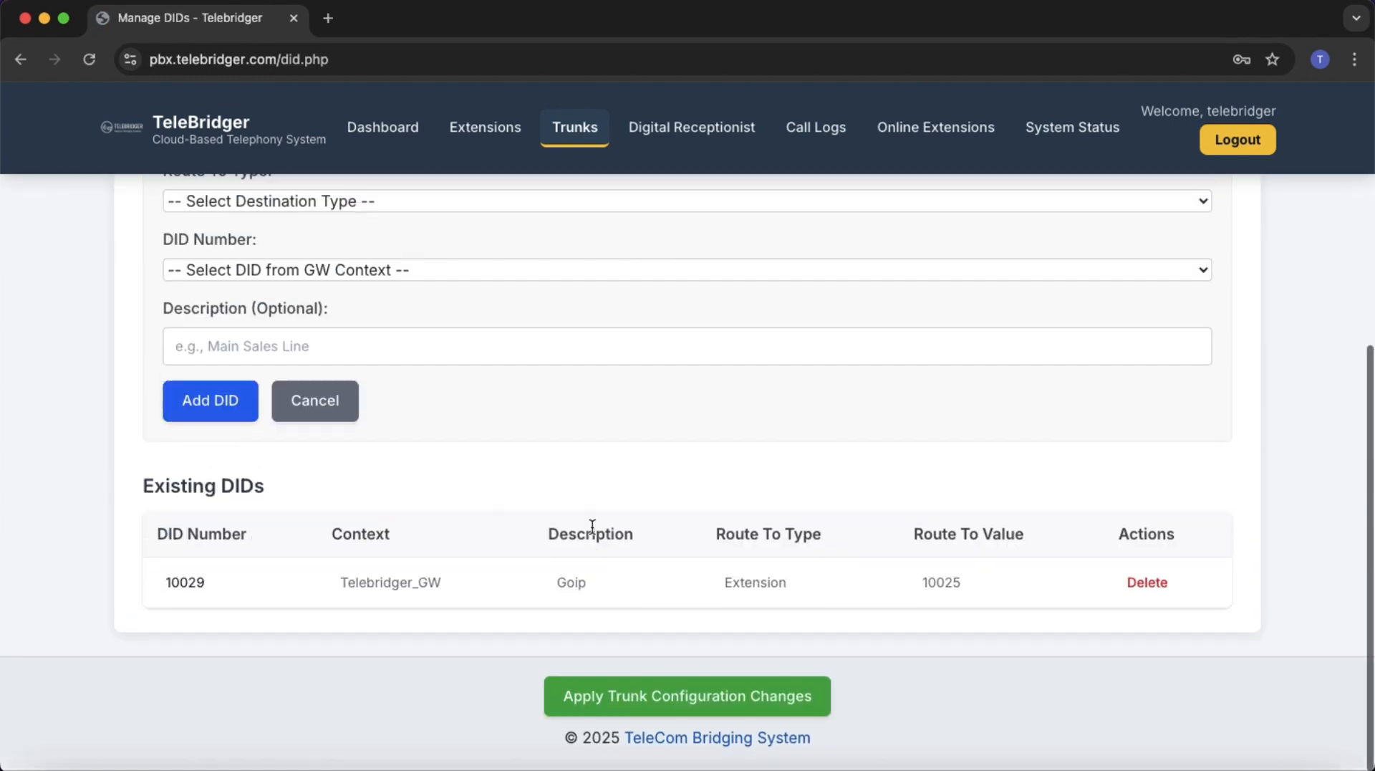
pyautogui.click(720, 698)
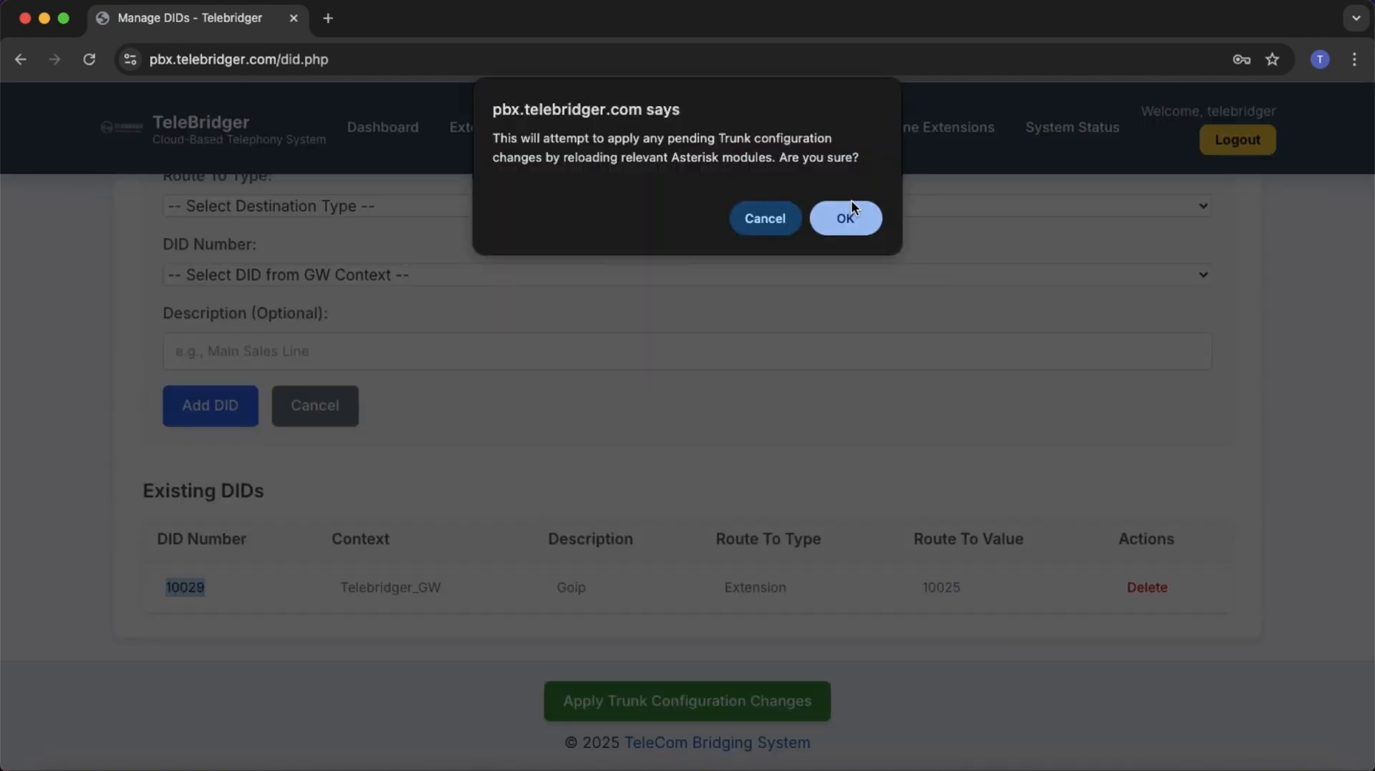
pyautogui.click(847, 218)
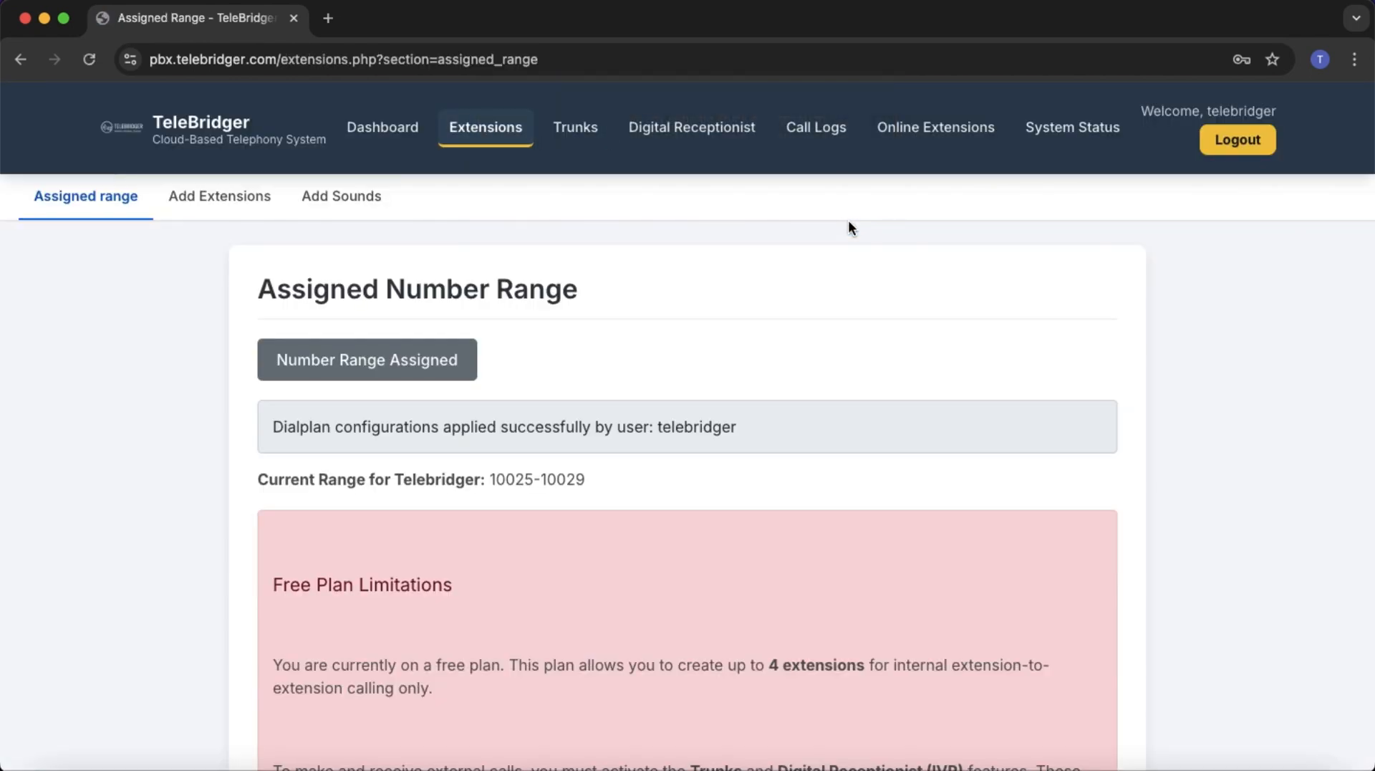
# Show the Trunks Features page with the Call Blacklisting section expanded.
pyautogui.click(587, 139)
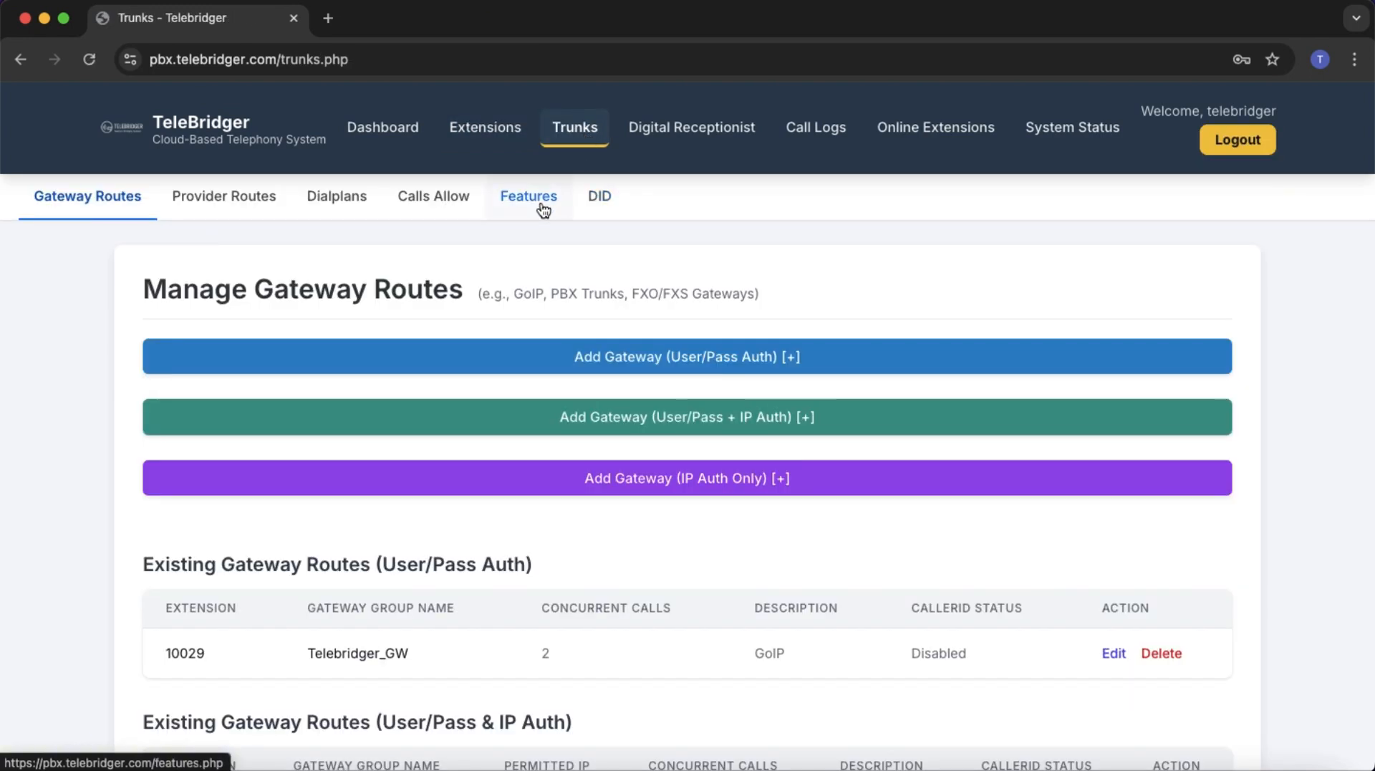
pyautogui.click(543, 209)
pyautogui.scroll(-2, 584, 494)
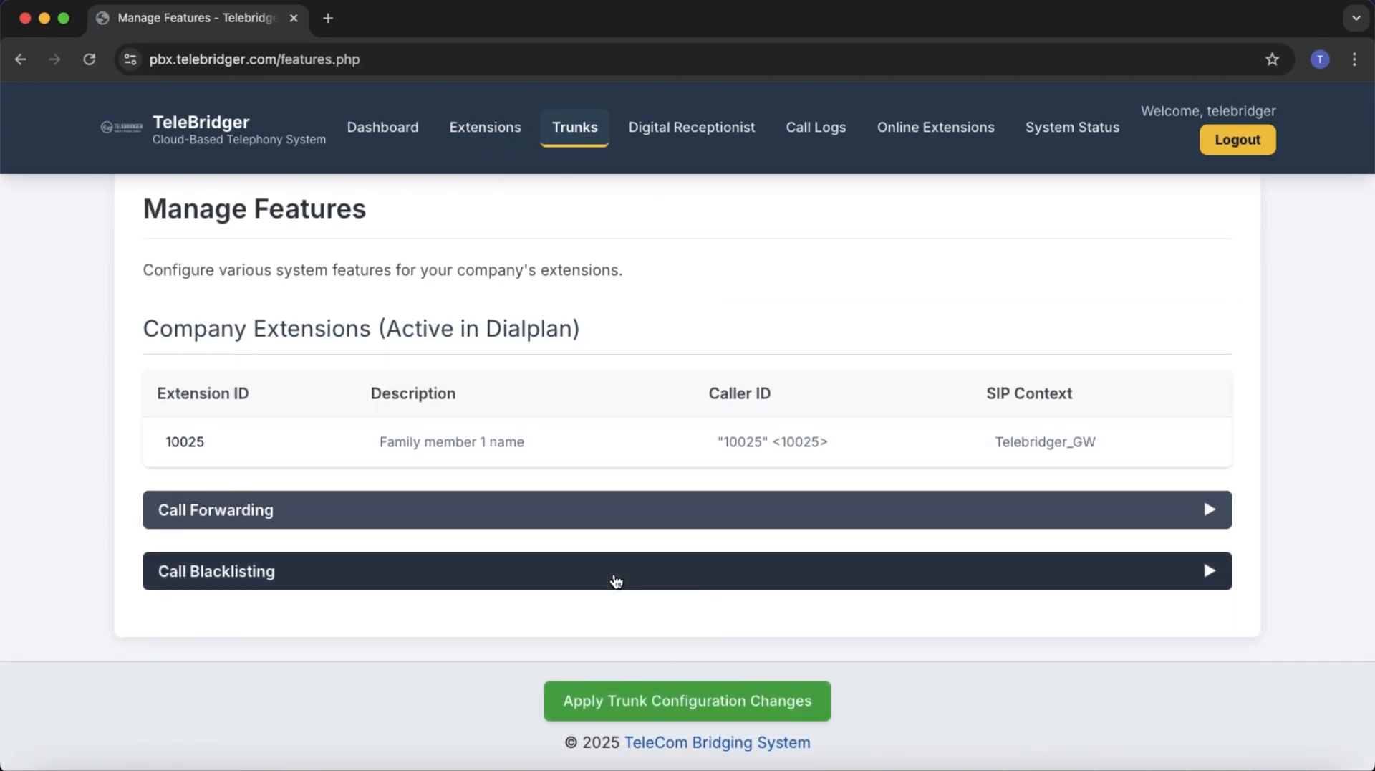
pyautogui.click(616, 580)
pyautogui.scroll(-6, 614, 580)
pyautogui.scroll(1, 613, 573)
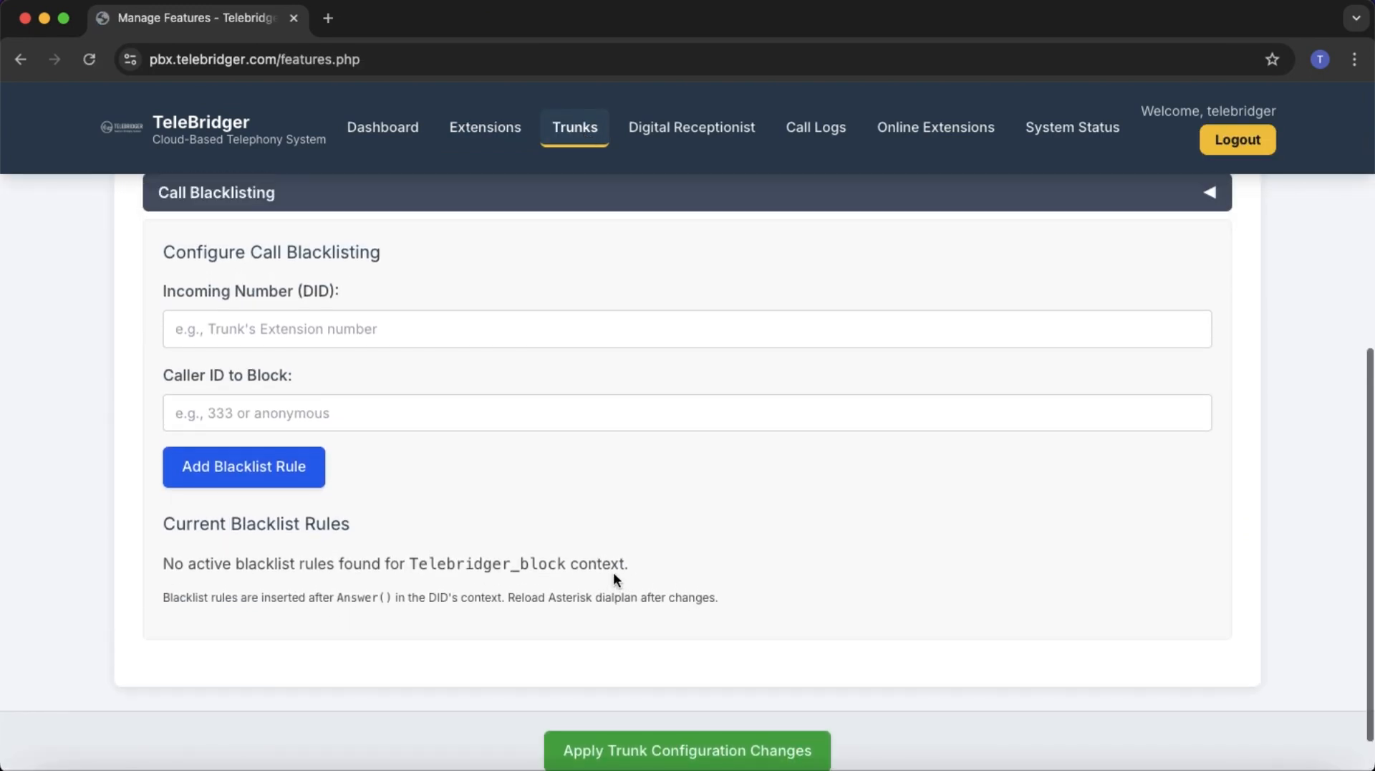
pyautogui.scroll(5, 613, 578)
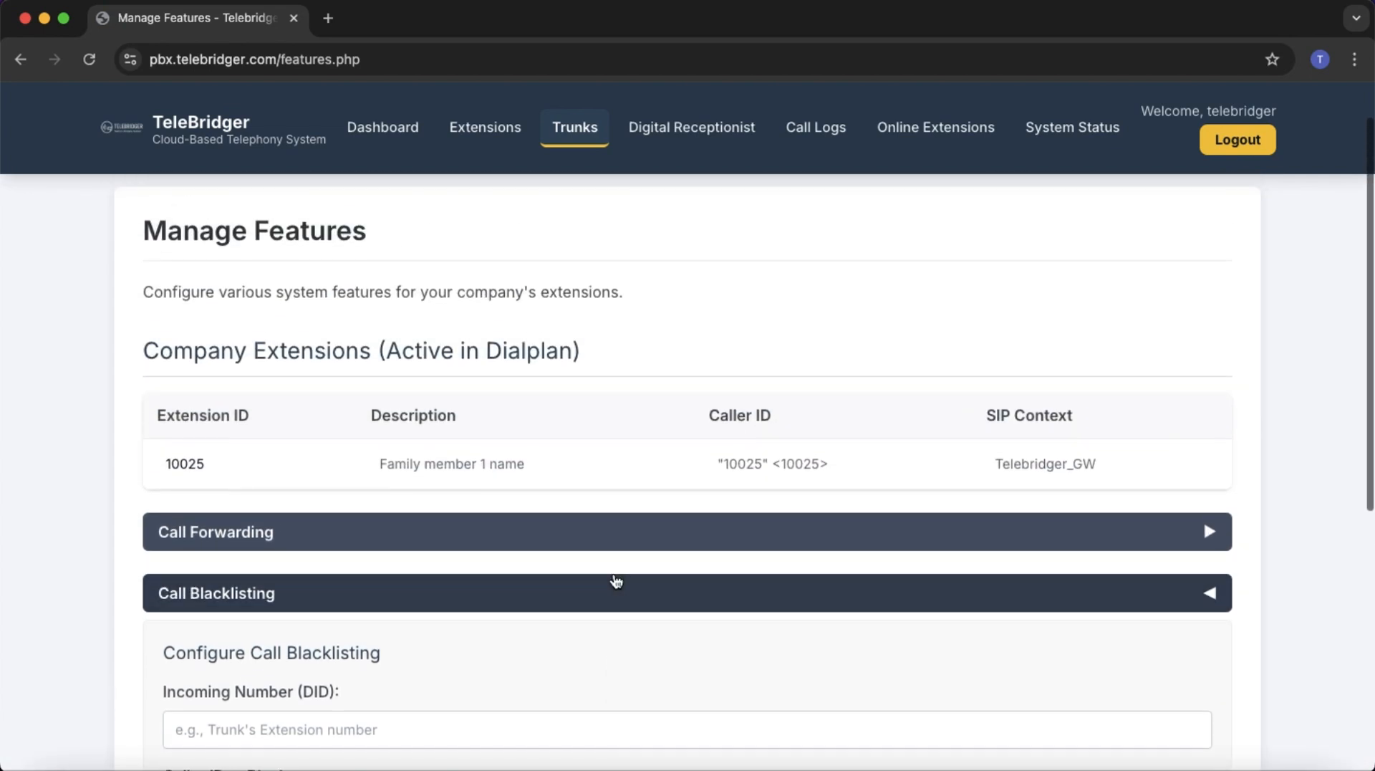
pyautogui.scroll(-3, 614, 579)
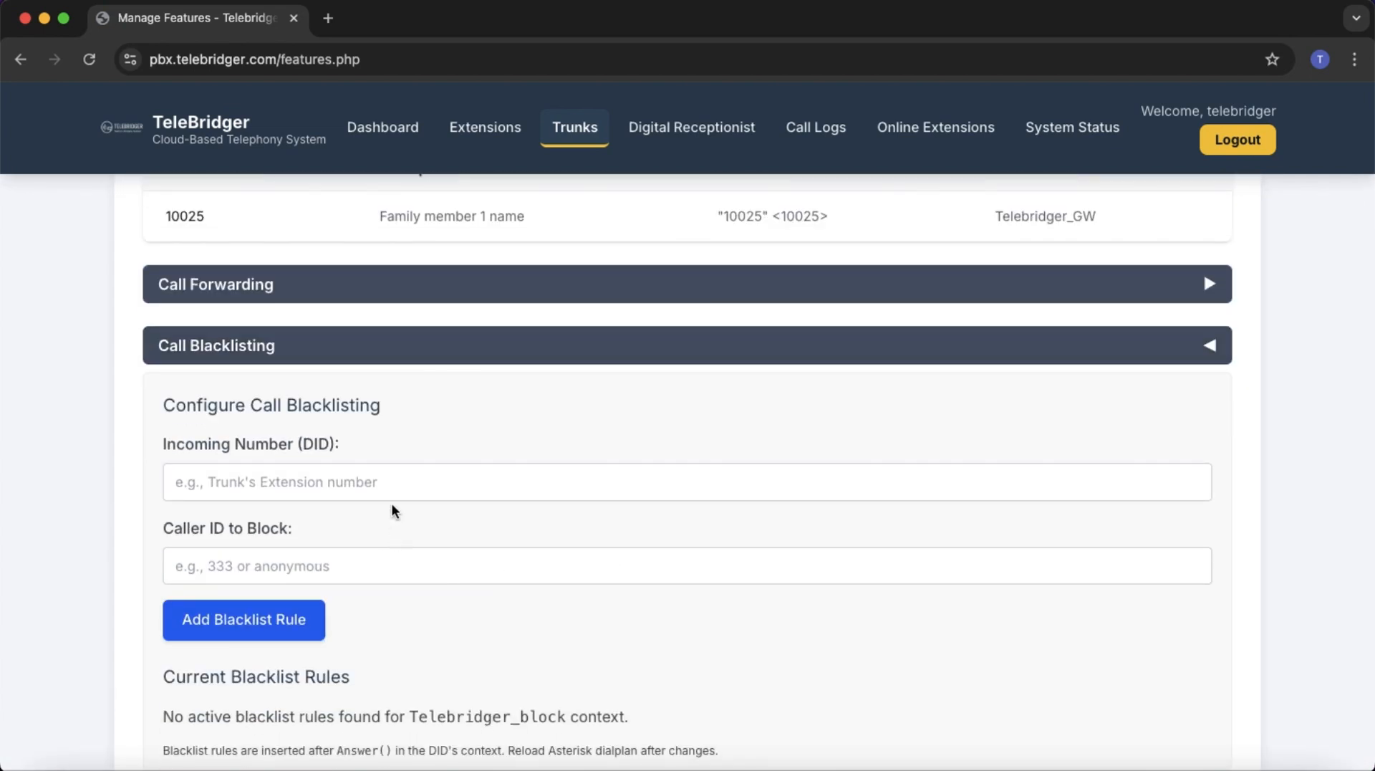
# Add a blacklist rule blocking caller ID 333 on incoming DID 10029.
pyautogui.click(389, 482)
pyautogui.write('1')
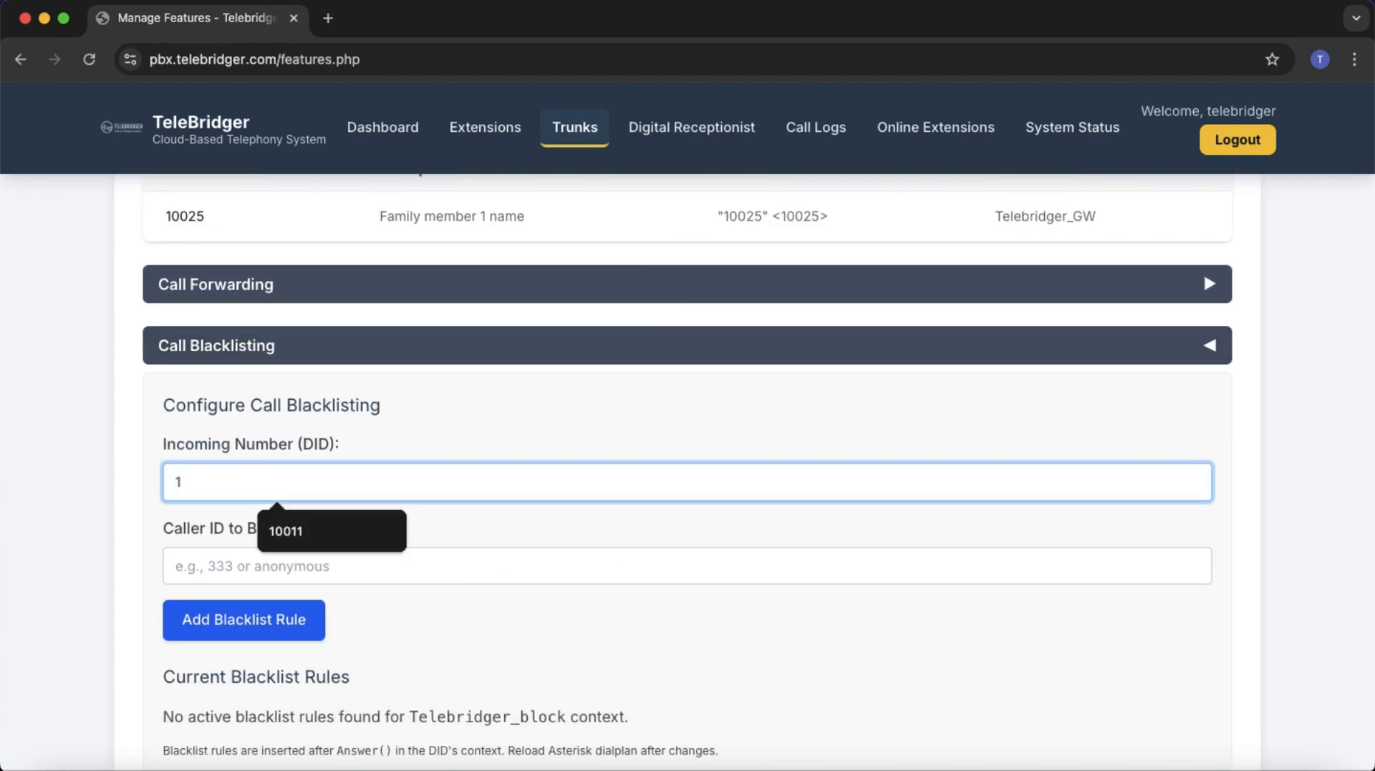
pyautogui.write('0029')
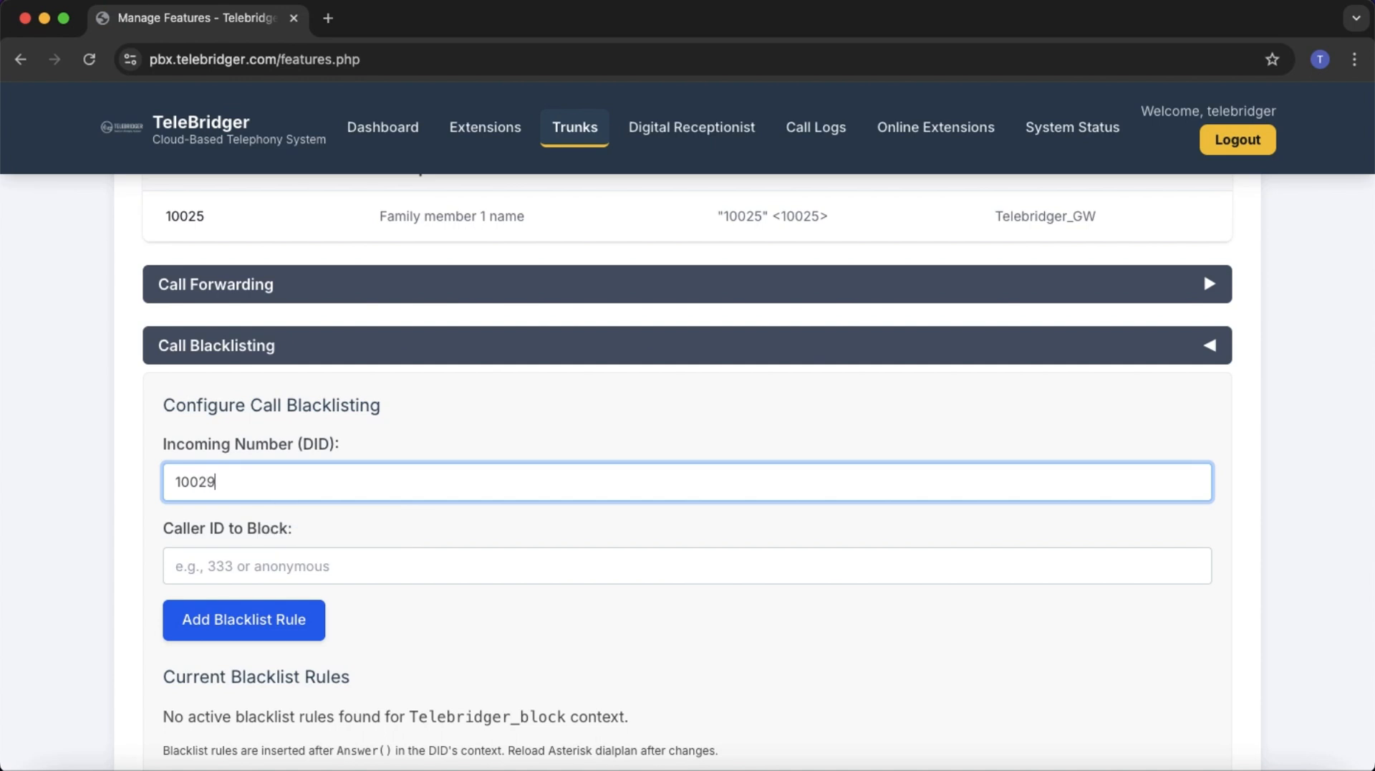
pyautogui.click(408, 566)
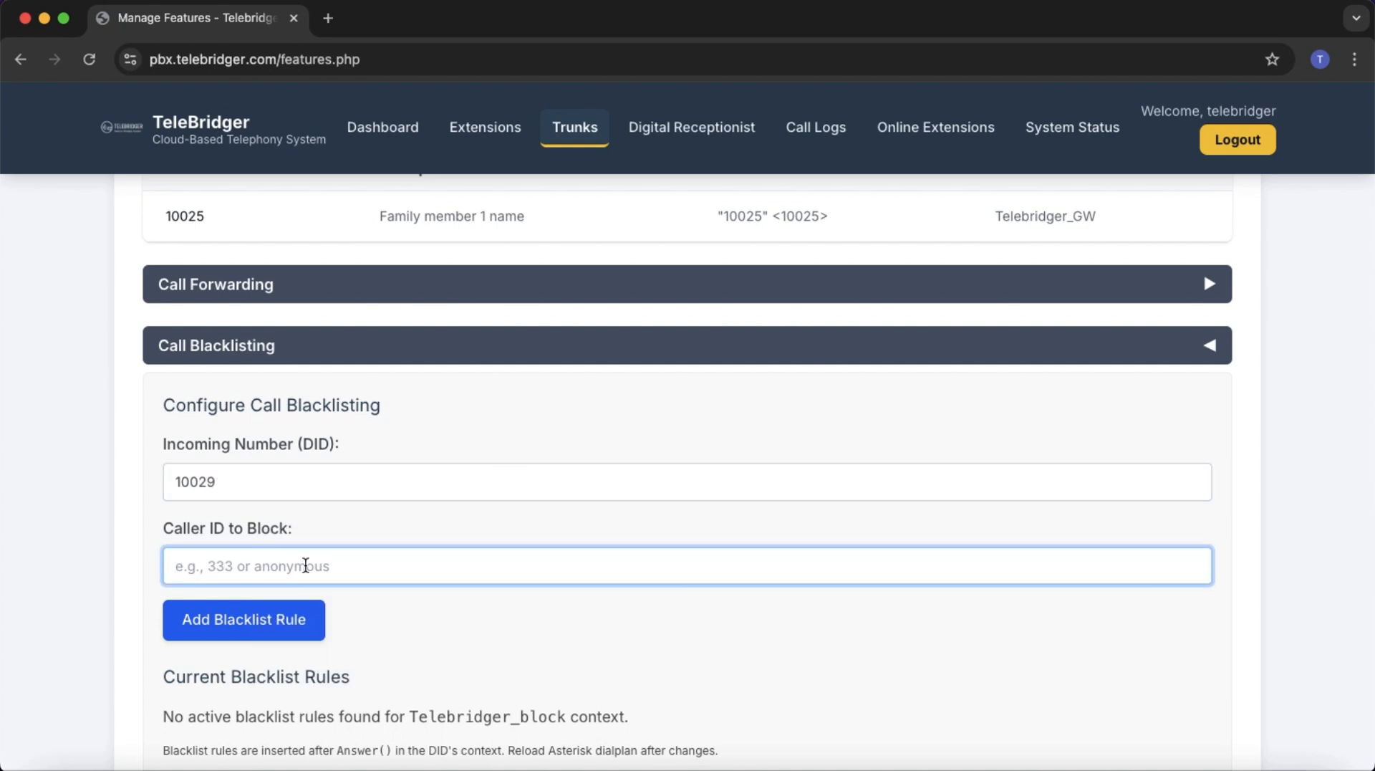
pyautogui.write('333')
pyautogui.click(283, 640)
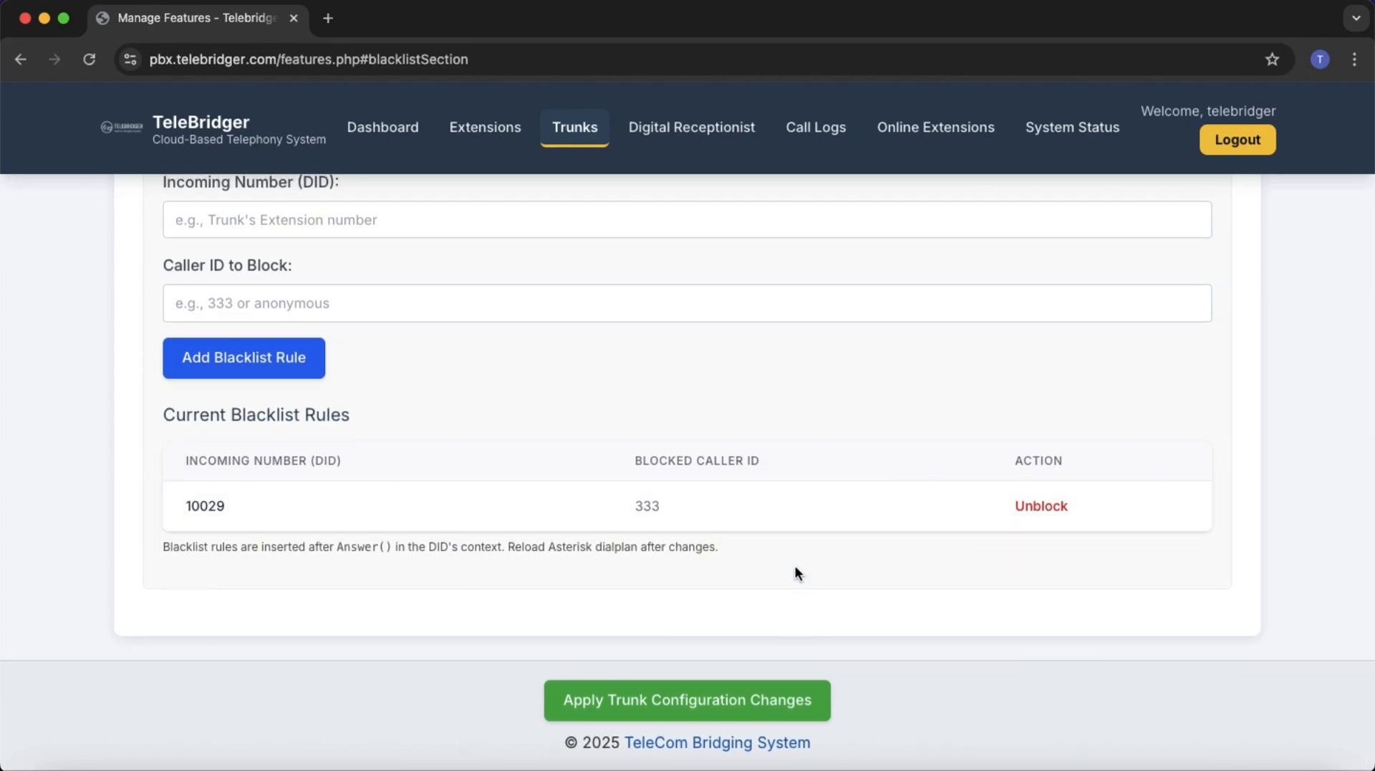
# Apply and confirm the trunk configuration changes, then return to Gateway Routes.
pyautogui.scroll(3, 795, 569)
pyautogui.scroll(-3, 797, 573)
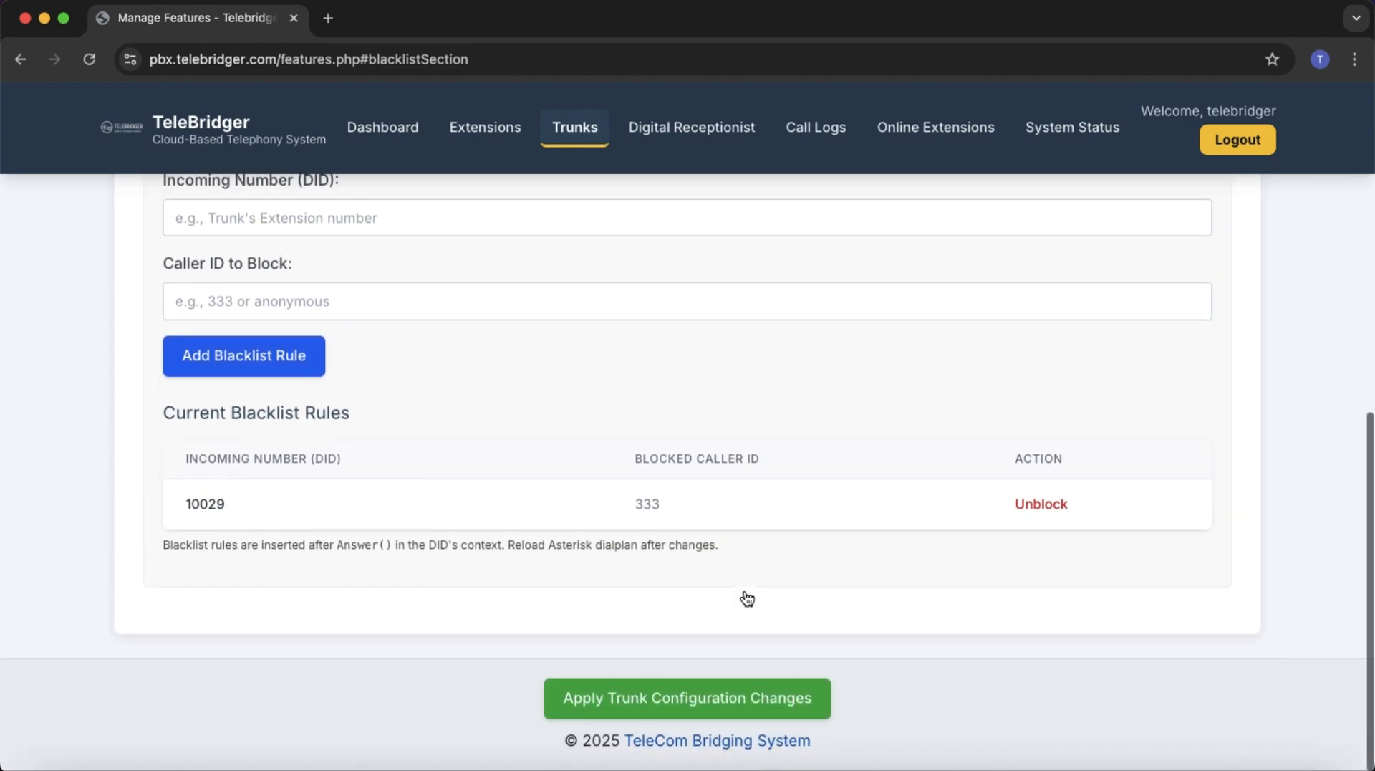
pyautogui.click(741, 698)
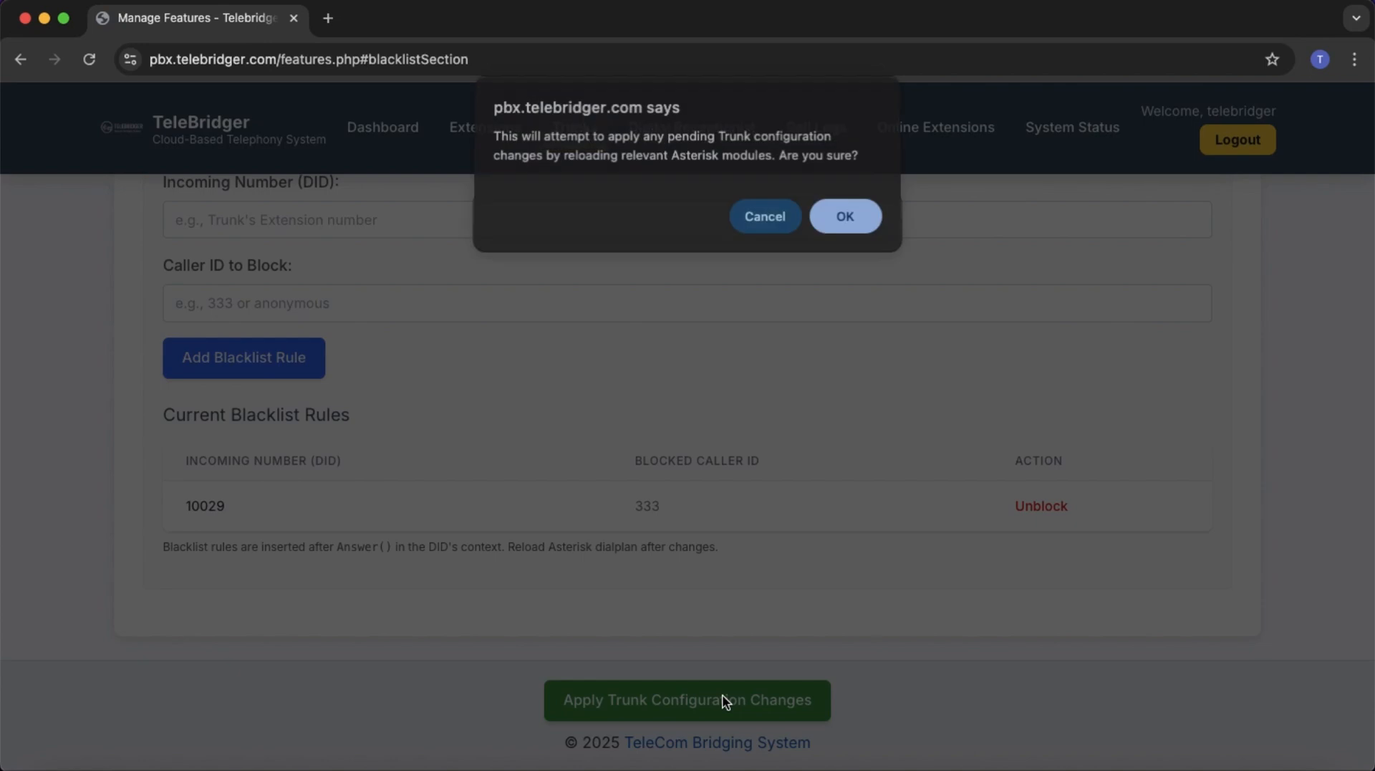
pyautogui.click(845, 218)
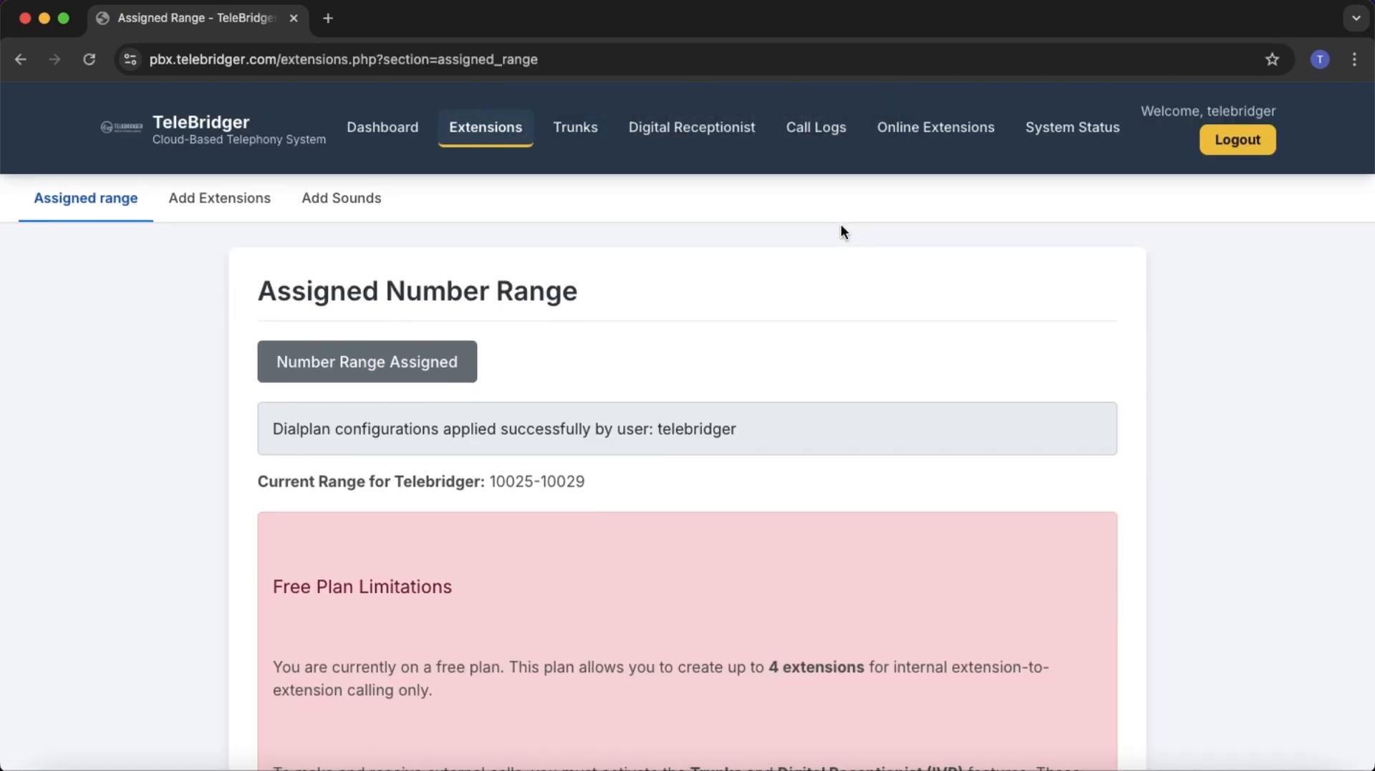
pyautogui.click(573, 129)
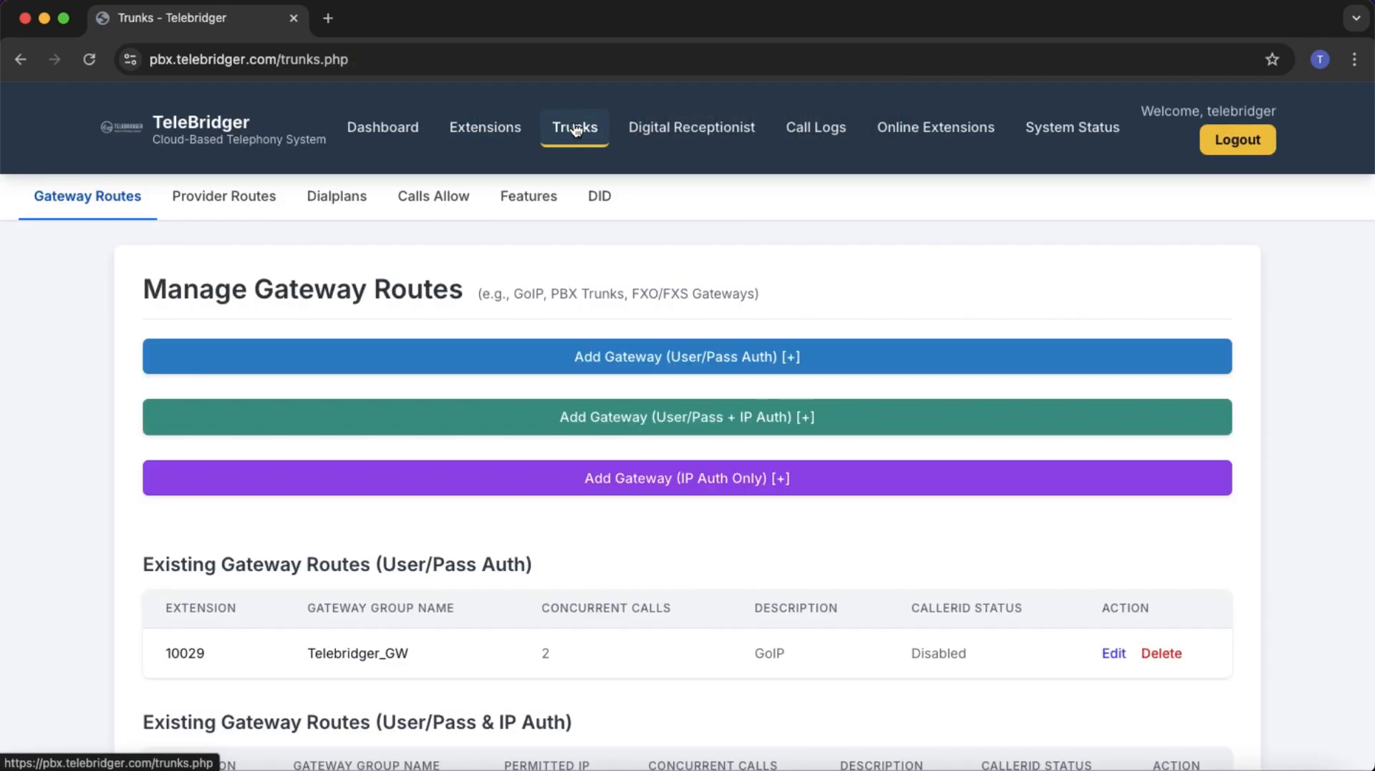